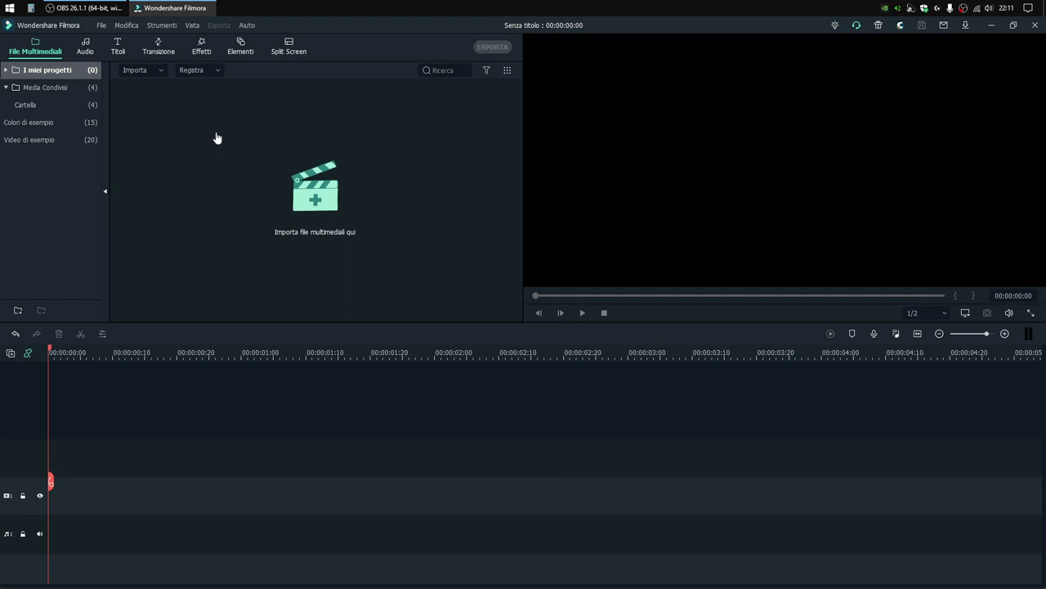
# Step: Check the installed version in the program's About information and close it
pyautogui.click(246, 25)
pyautogui.click(290, 310)
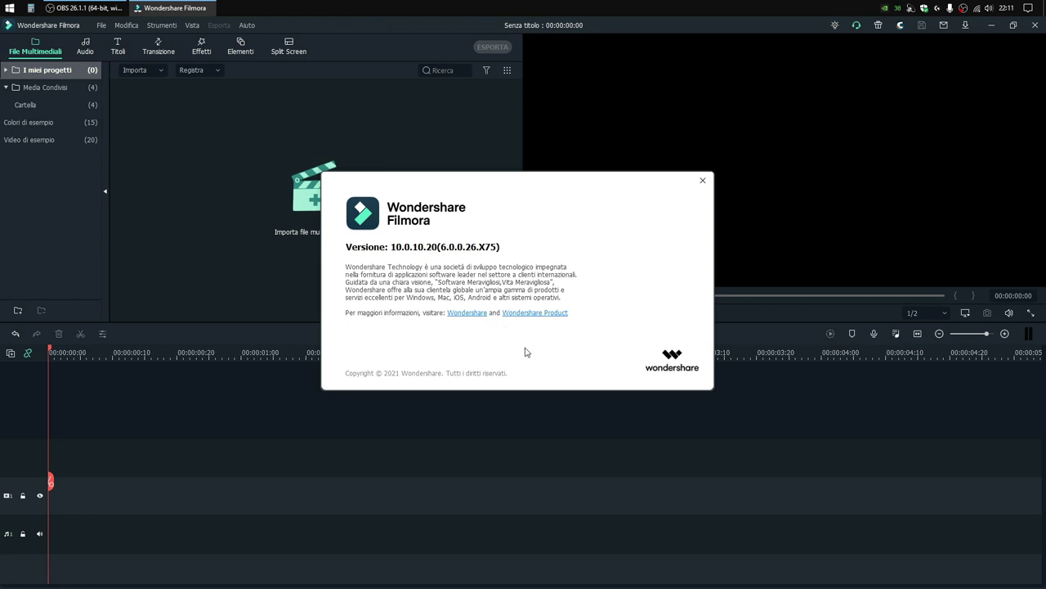
pyautogui.click(702, 181)
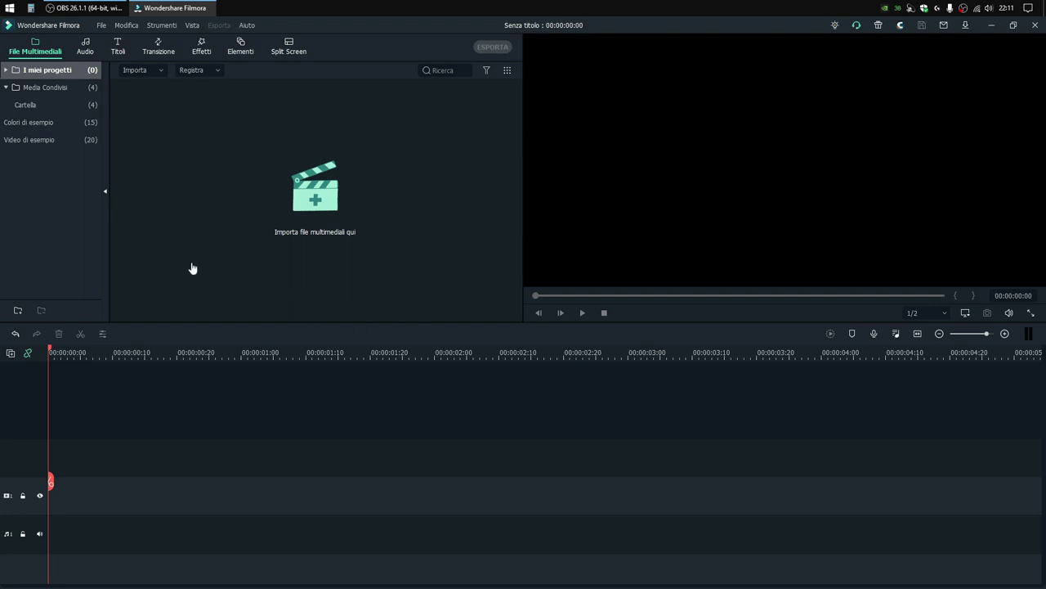
# Step: Browse the sample colors (Colori di esempio) and sample videos (Video di esempio) in the media library
pyautogui.click(47, 124)
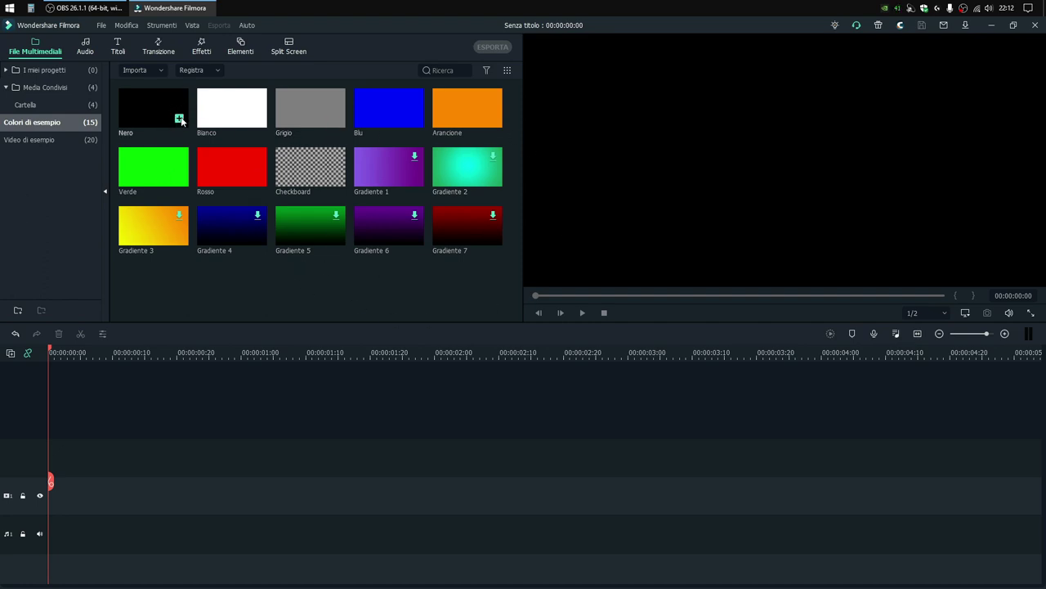
pyautogui.moveTo(160, 110); pyautogui.dragTo(152, 152)
pyautogui.click(51, 140)
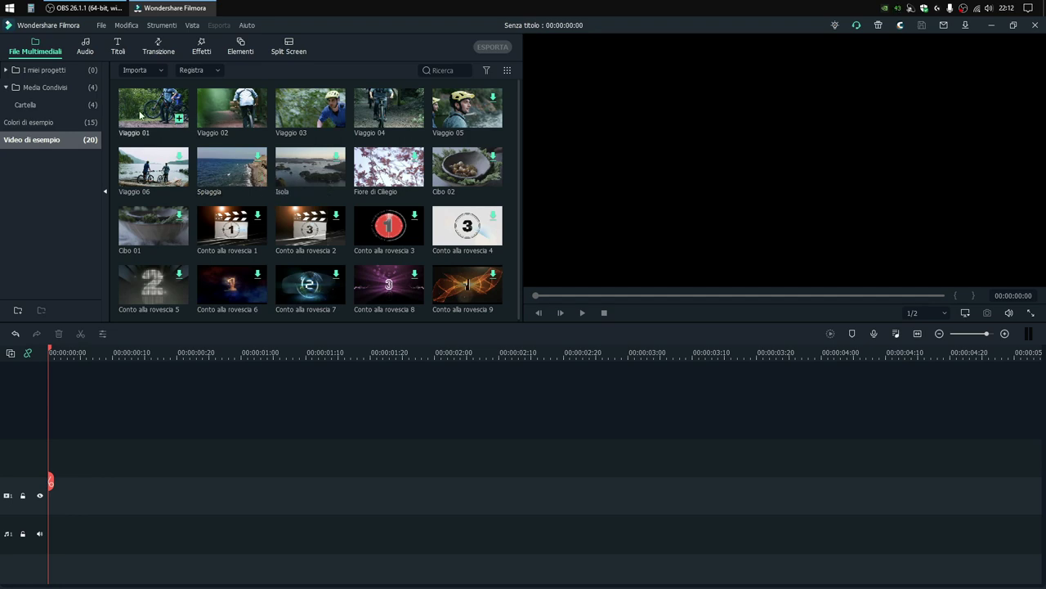
# Step: Import the "chrome" video from the Registrazioni folder into the project media (I miei progetti)
pyautogui.click(45, 71)
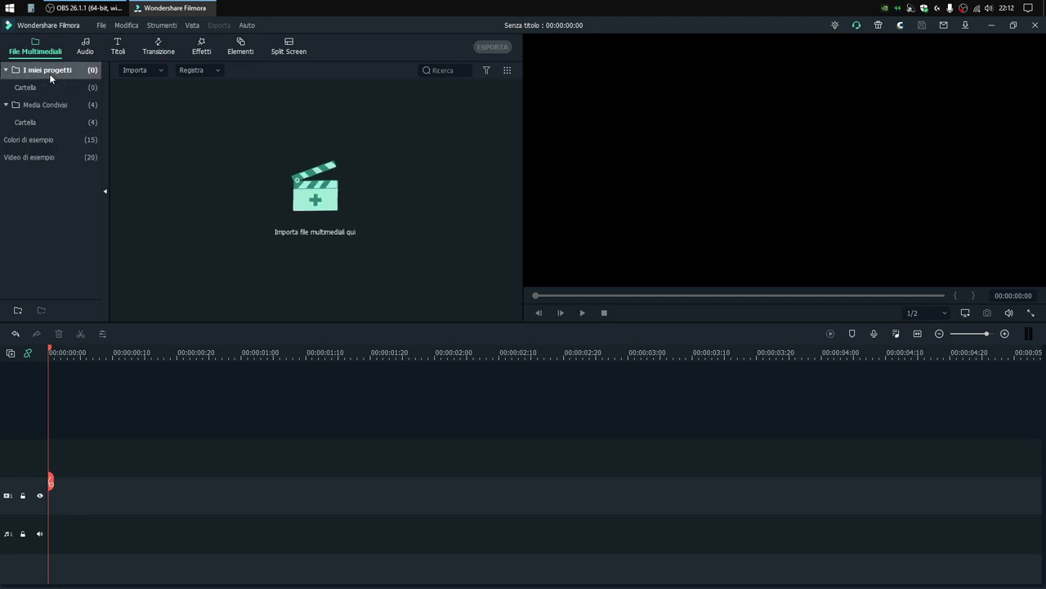
pyautogui.click(152, 66)
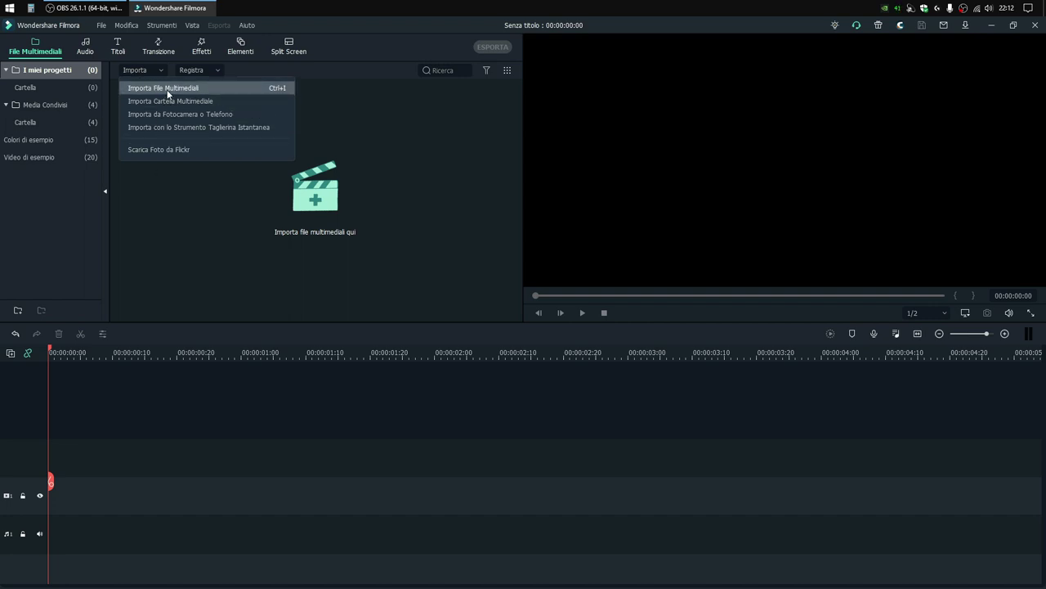
pyautogui.click(167, 91)
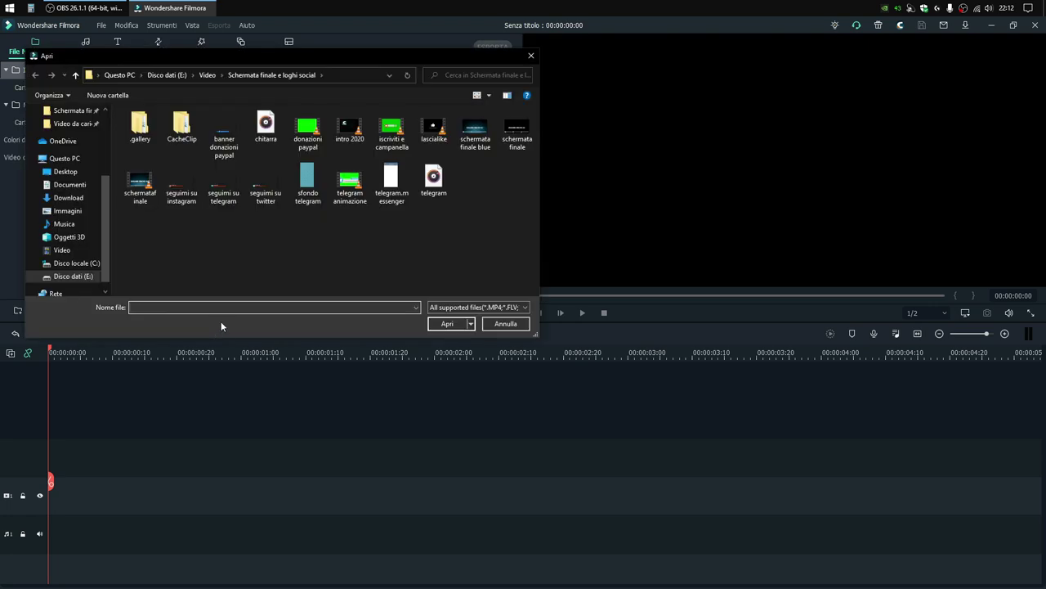
pyautogui.scroll(4, 73, 156)
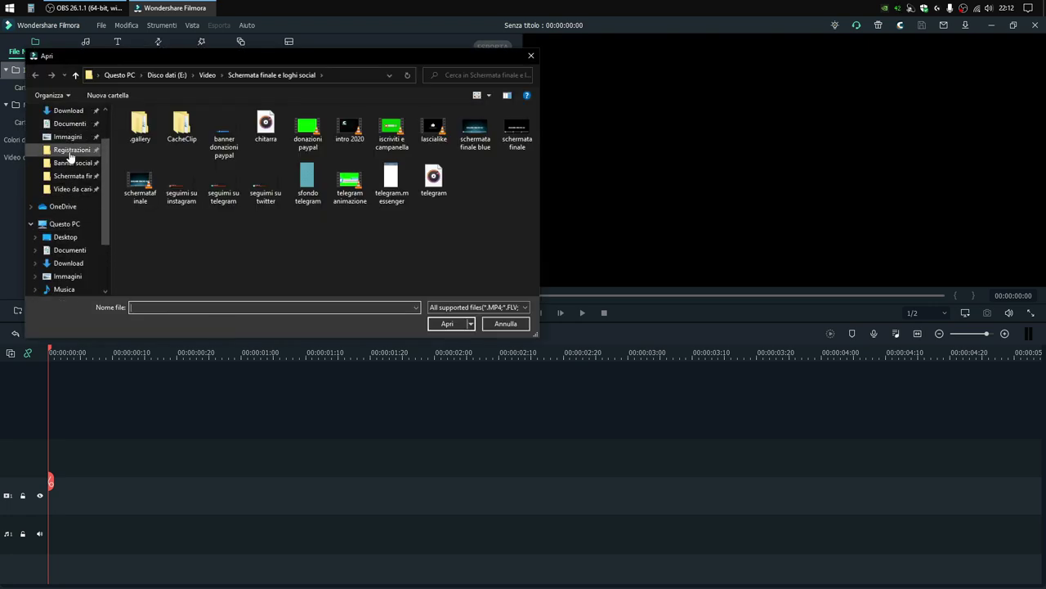
pyautogui.click(71, 151)
pyautogui.doubleClick(290, 145)
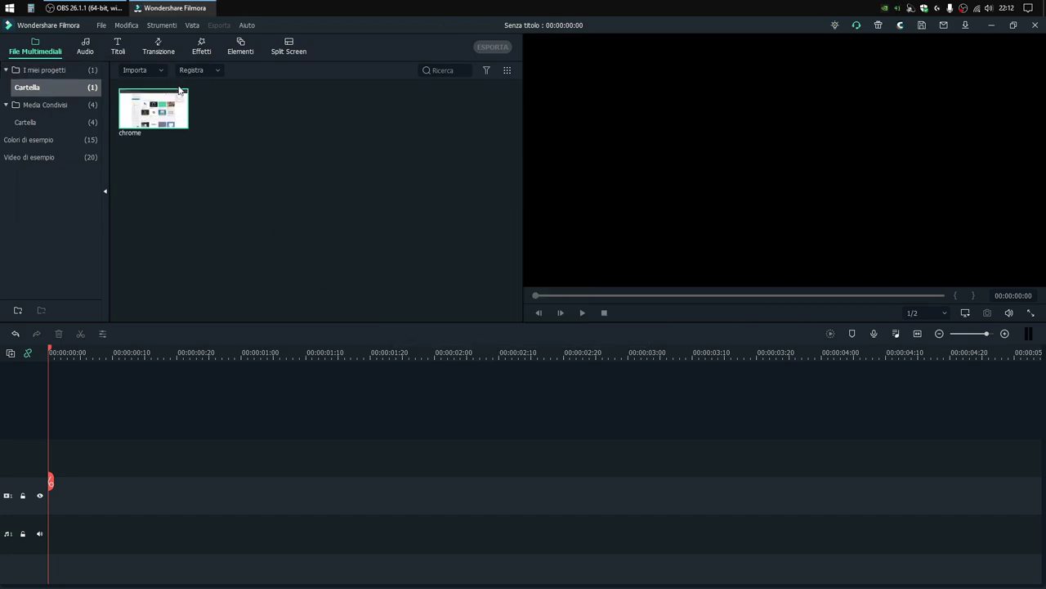
# Step: Import donazioni paypal, intro 2020, iscriviti e campanella, lascialike, schermatafinale and telegram animazione together from the "Schermata finale e loghi social" folder
pyautogui.click(134, 70)
pyautogui.click(143, 88)
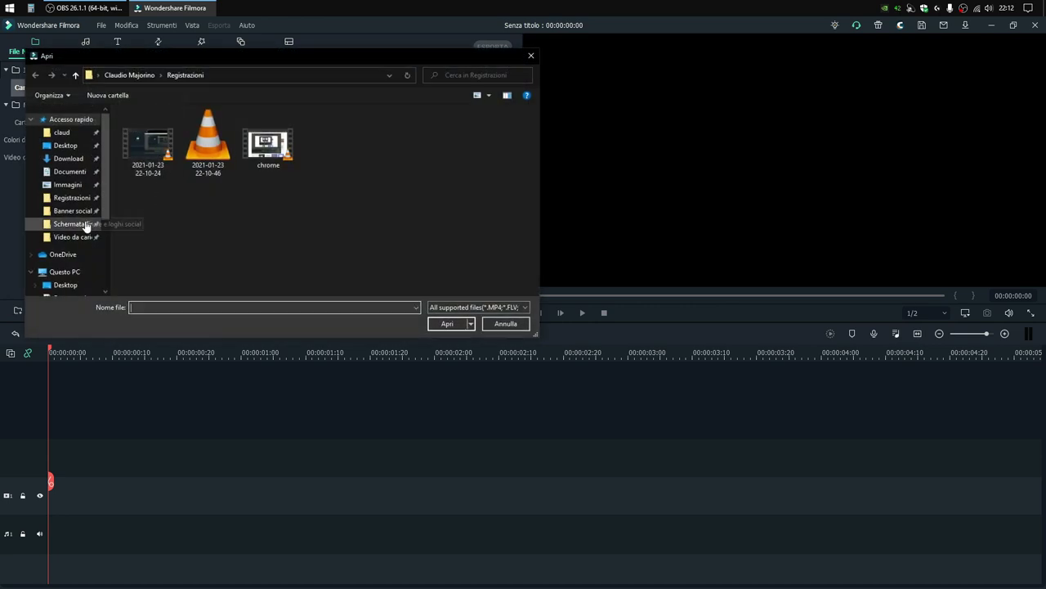
pyautogui.click(71, 228)
pyautogui.click(308, 141)
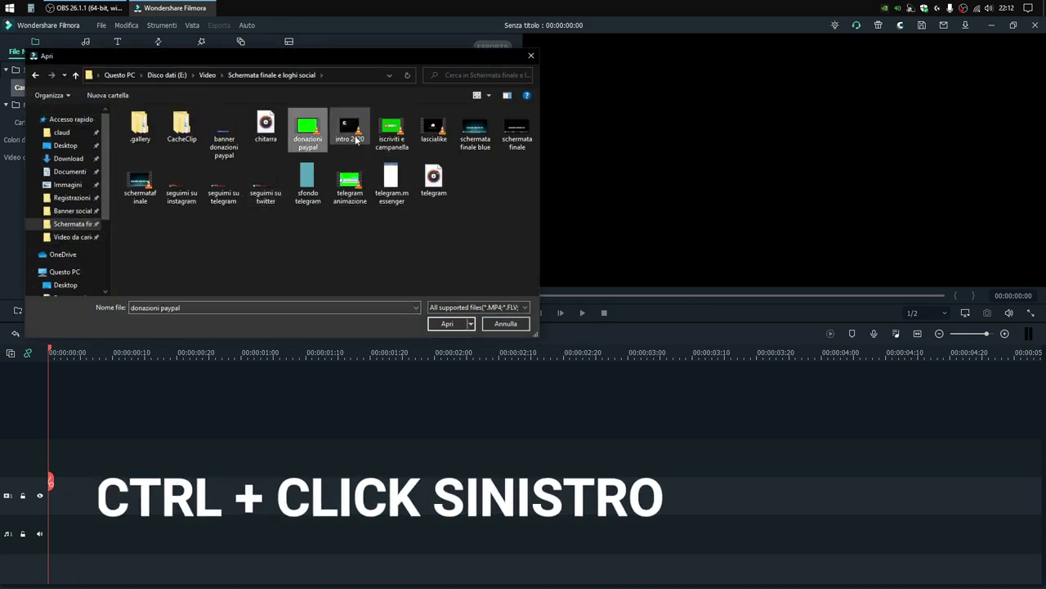
pyautogui.keyDown('ctrl'); pyautogui.click(350, 131); pyautogui.keyUp('ctrl')
pyautogui.keyDown('ctrl'); pyautogui.click(391, 133); pyautogui.keyUp('ctrl')
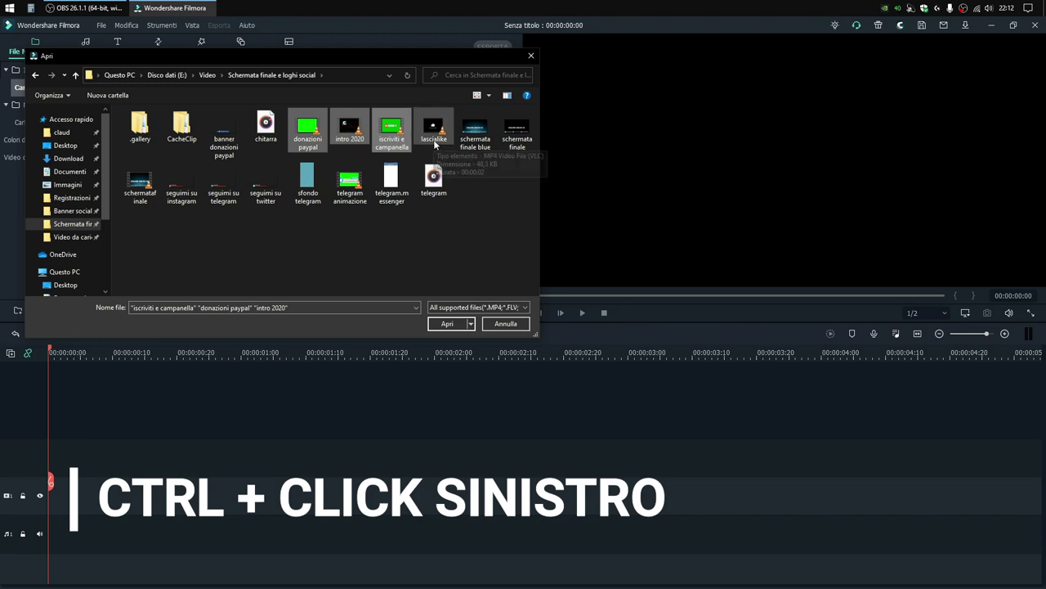
pyautogui.keyDown('ctrl'); pyautogui.click(433, 141); pyautogui.keyUp('ctrl')
pyautogui.keyDown('ctrl'); pyautogui.click(351, 188); pyautogui.keyUp('ctrl')
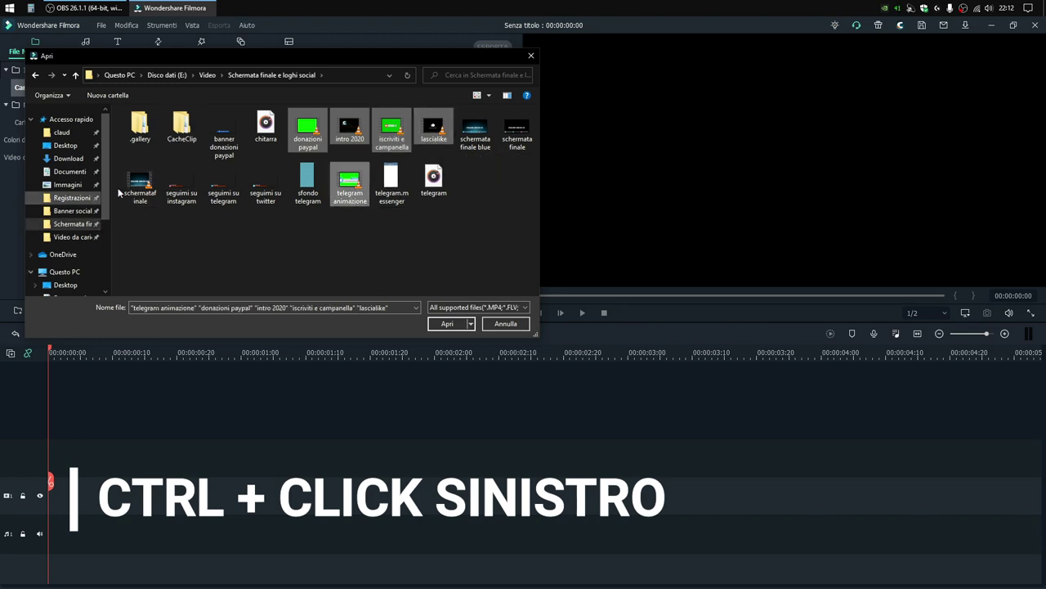
pyautogui.keyDown('ctrl'); pyautogui.click(144, 196); pyautogui.keyUp('ctrl')
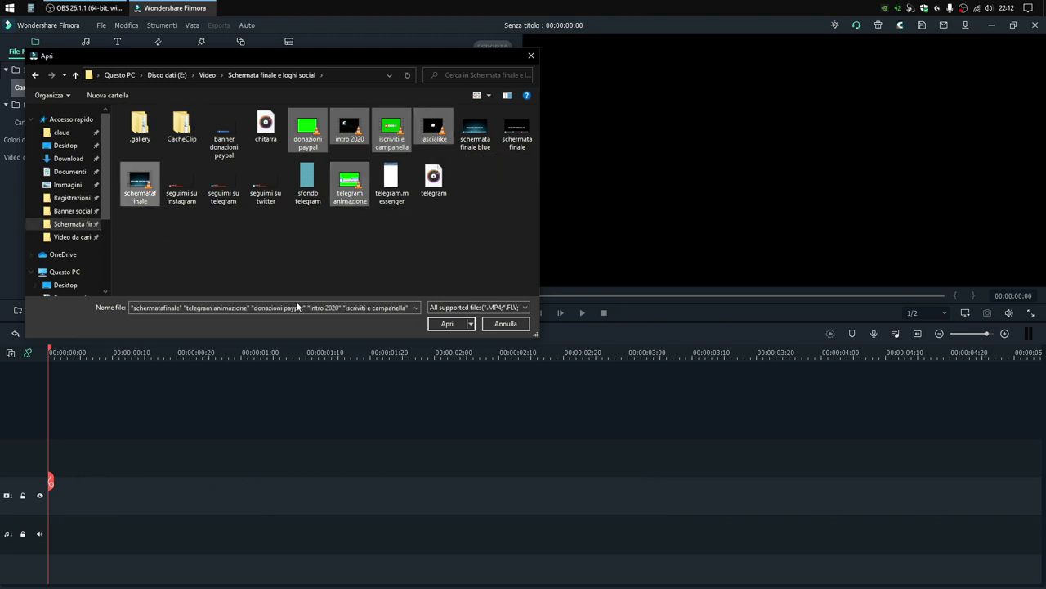
pyautogui.click(451, 324)
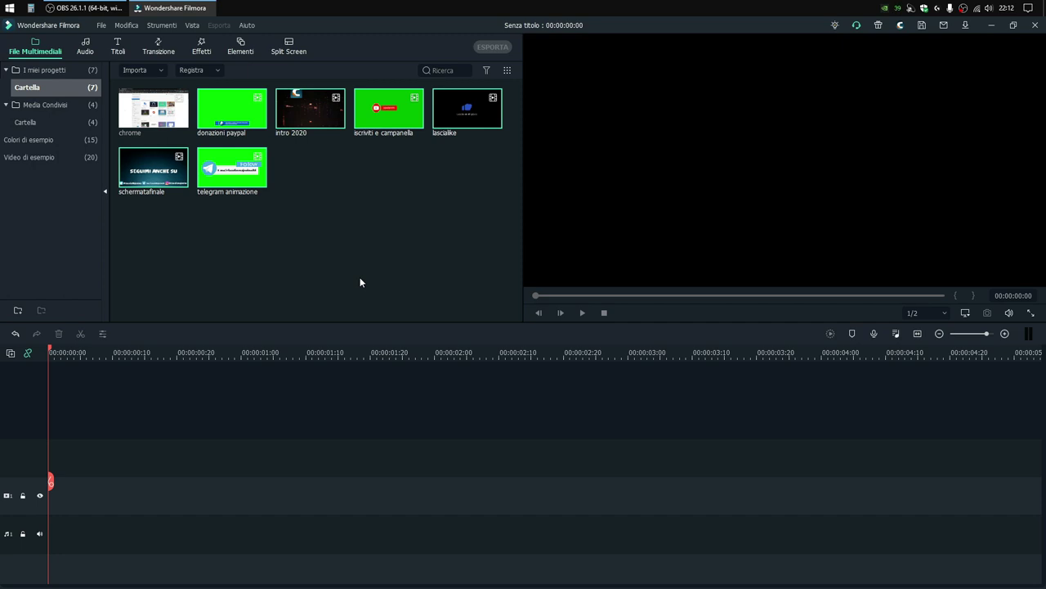
# Step: Save the project in the Projects folder under the name "chrome"
pyautogui.click(104, 26)
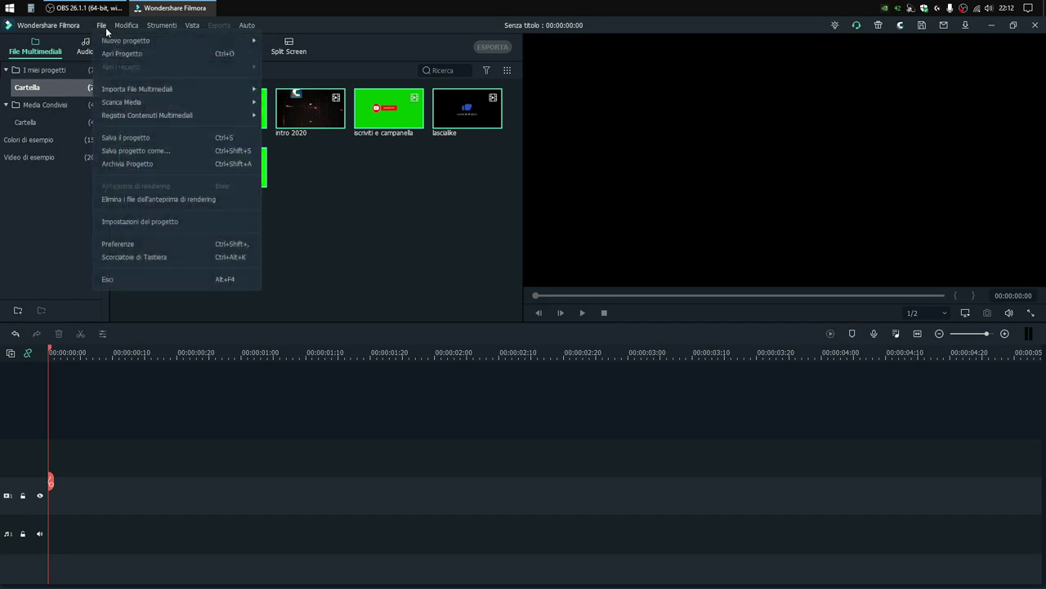
pyautogui.click(134, 139)
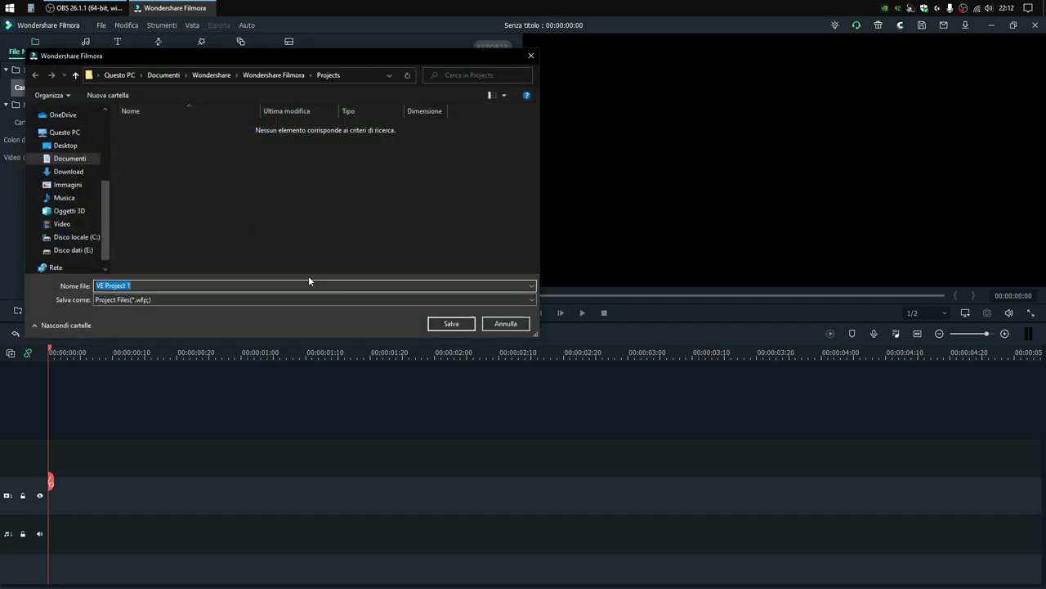
pyautogui.write('chroma')
pyautogui.press('Return')
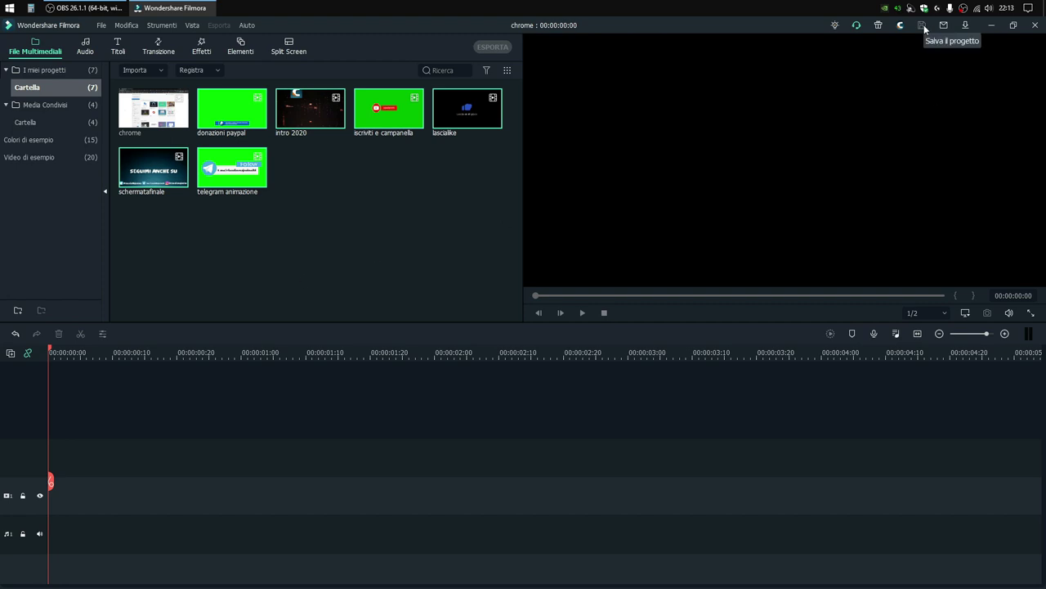
pyautogui.click(102, 25)
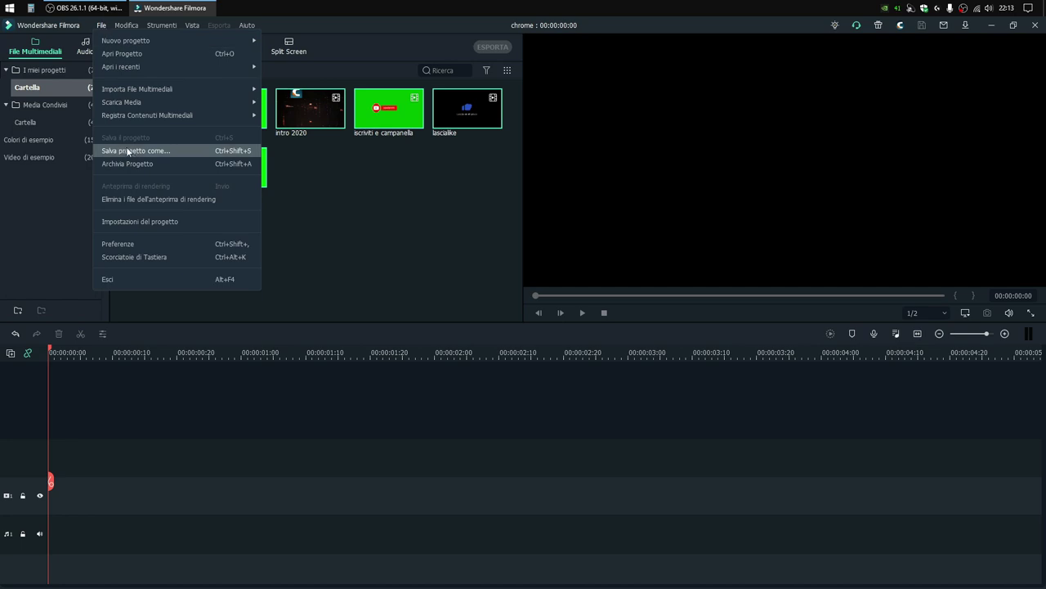
pyautogui.click(372, 207)
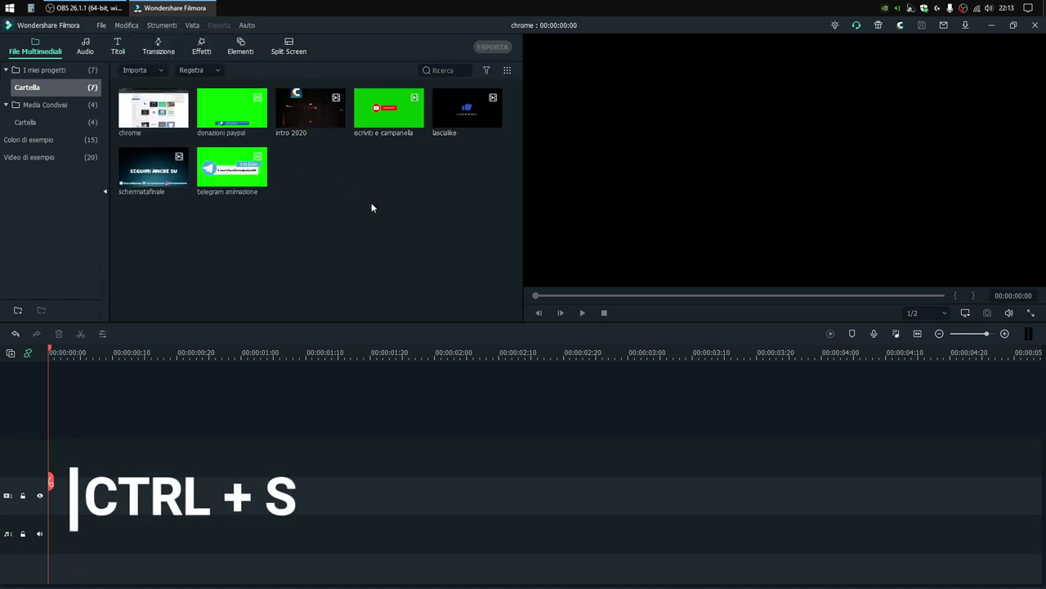
# Step: Switch the project media to the list view (Vista a Elenco) and look over the clip details
pyautogui.click(507, 72)
pyautogui.moveTo(535, 88)
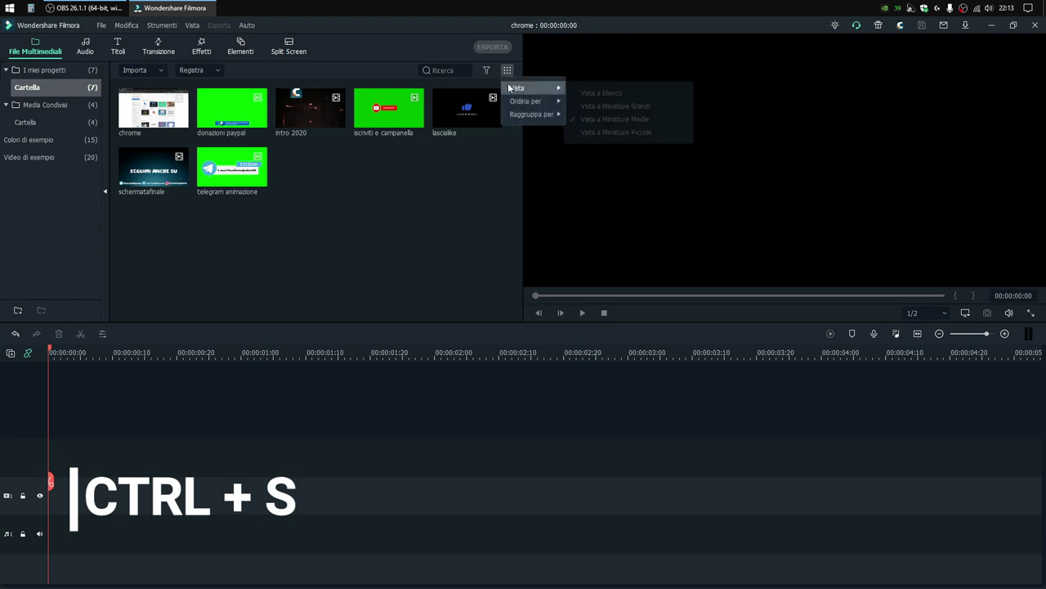
pyautogui.click(612, 93)
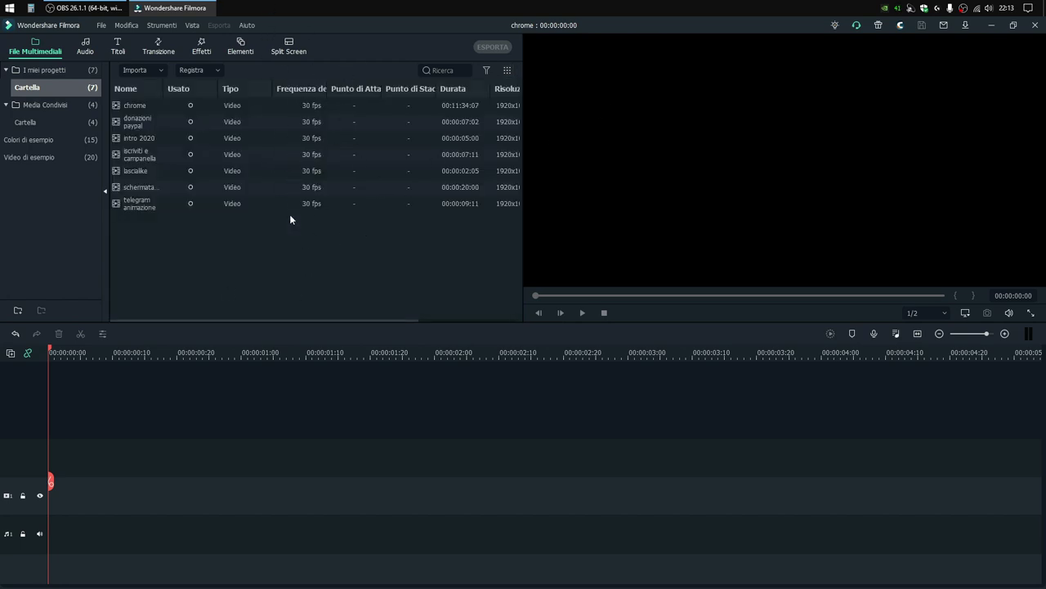
pyautogui.click(507, 70)
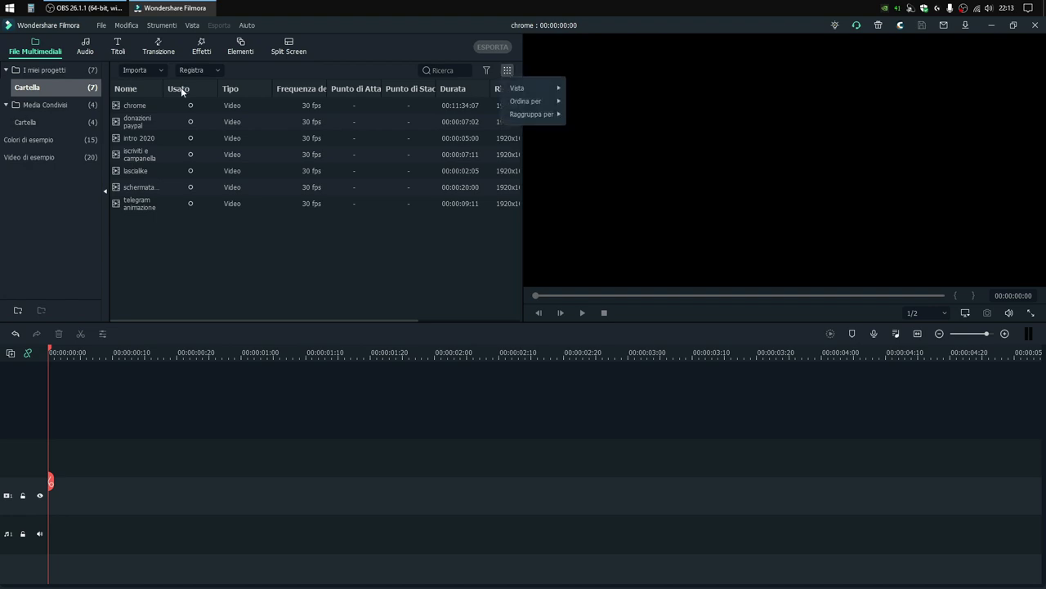
pyautogui.click(187, 247)
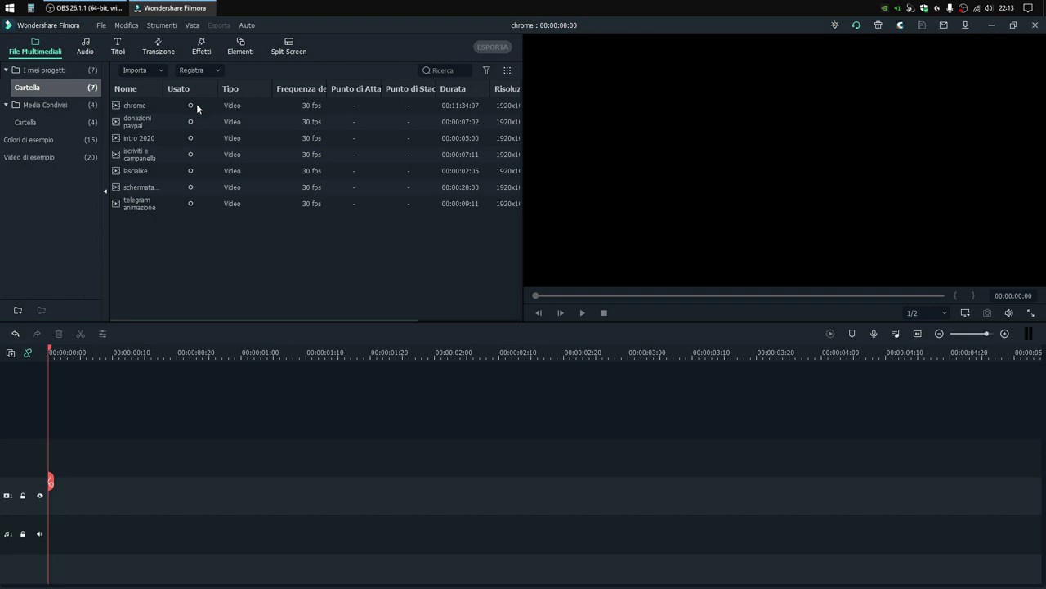
# Step: Switch the project media back to medium thumbnails (Vista a Miniature Medie)
pyautogui.click(508, 70)
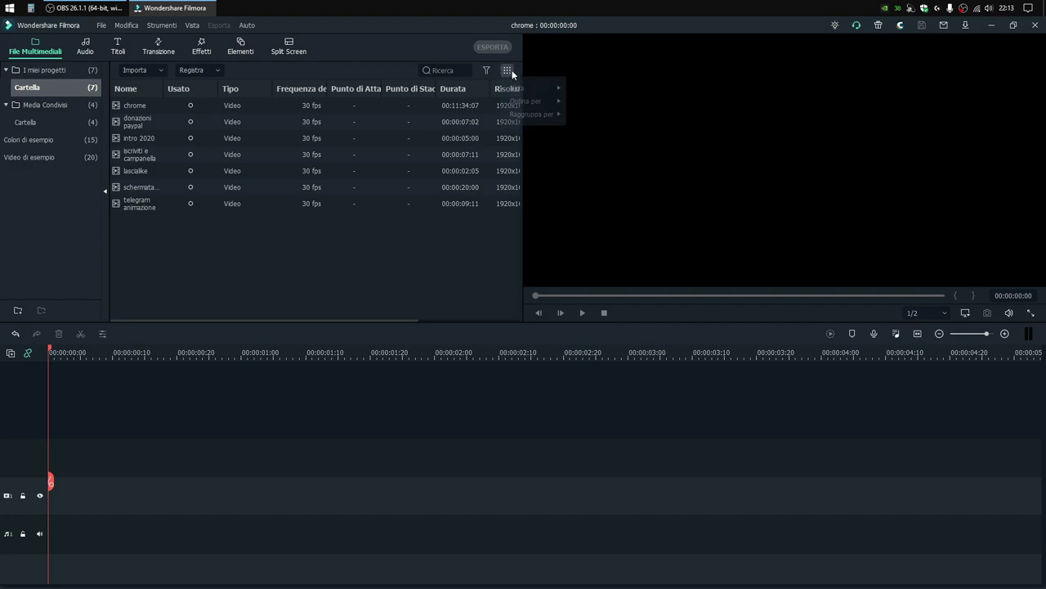
pyautogui.moveTo(536, 88)
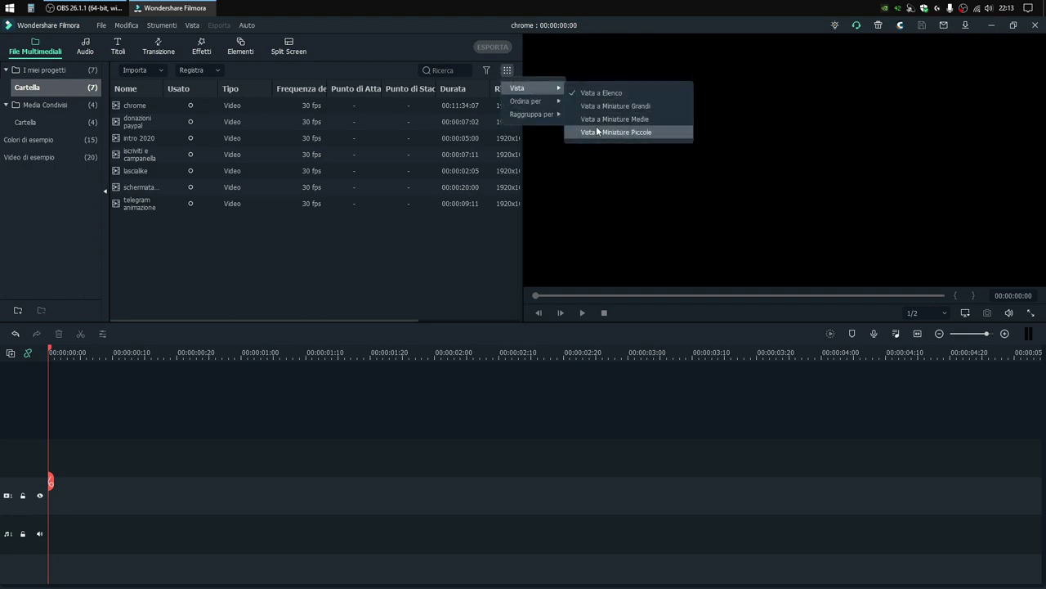
pyautogui.click(595, 120)
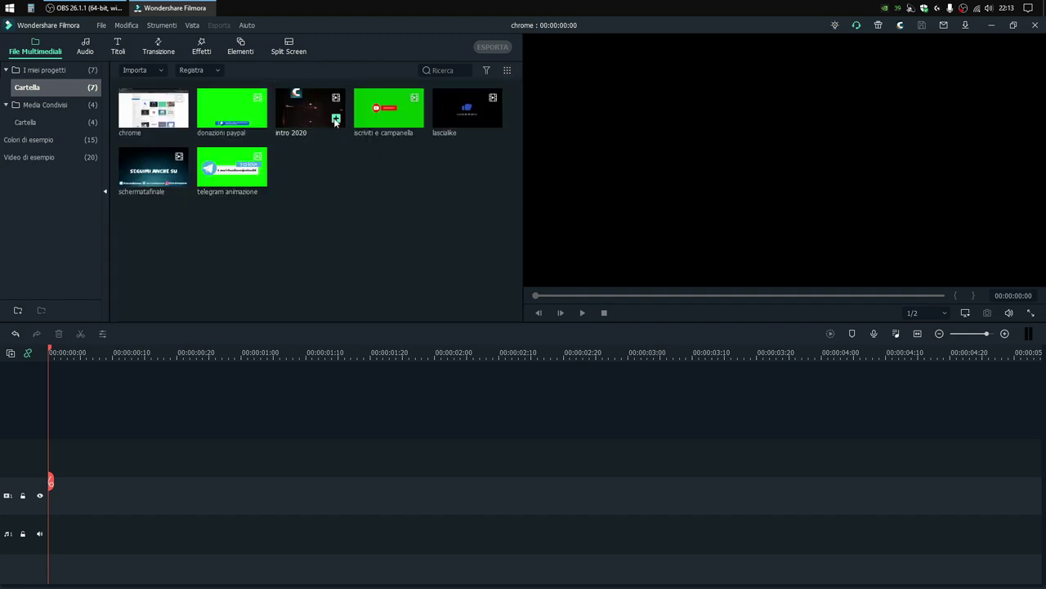
# Step: Add the intro 2020 clip to the timeline and preview it from the beginning
pyautogui.click(336, 119)
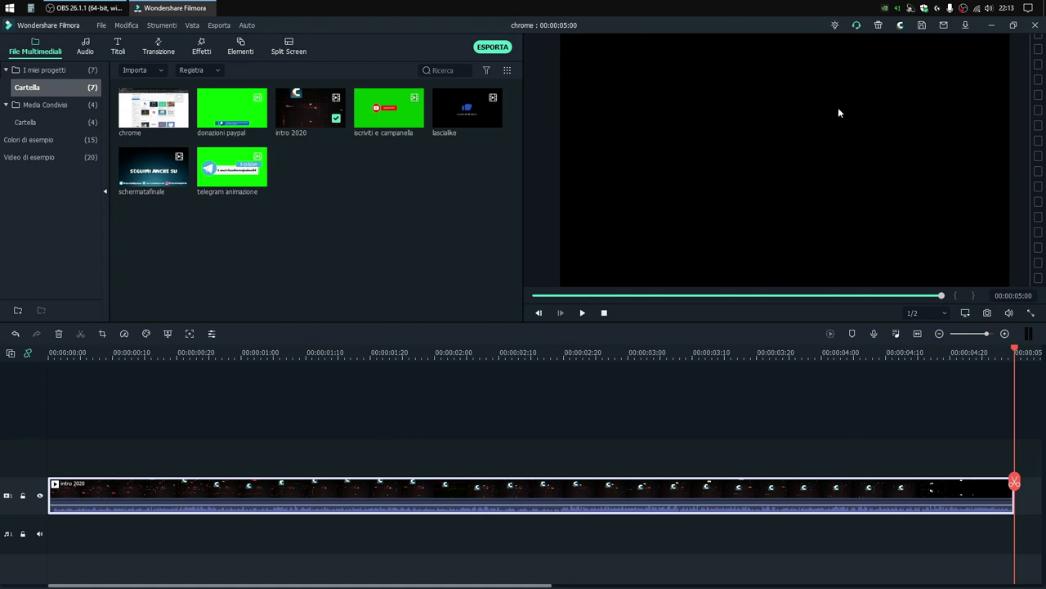
pyautogui.moveTo(1009, 474); pyautogui.dragTo(112, 489)
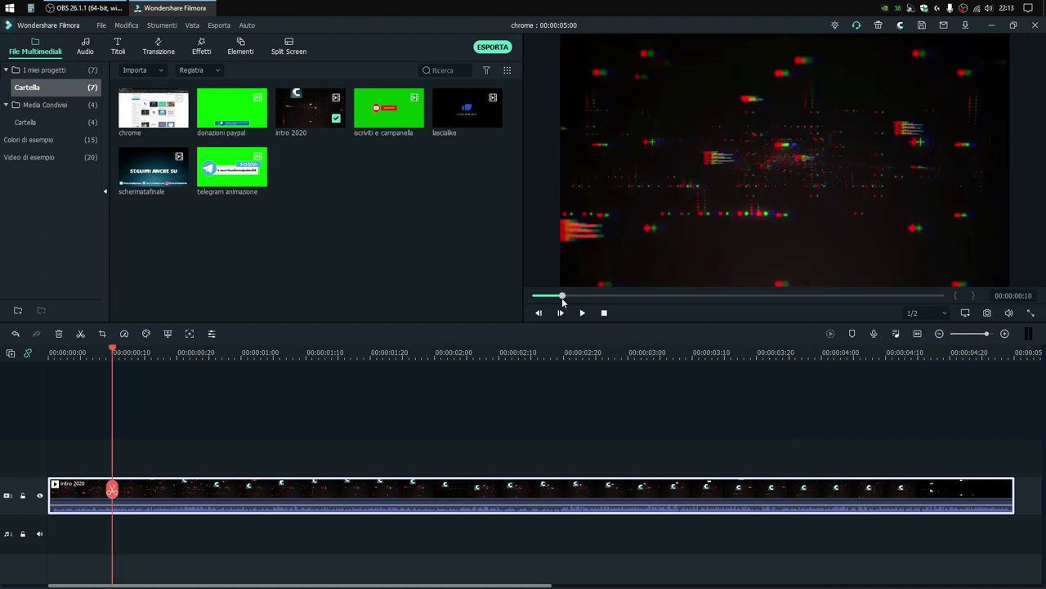
pyautogui.moveTo(562, 295); pyautogui.dragTo(659, 296)
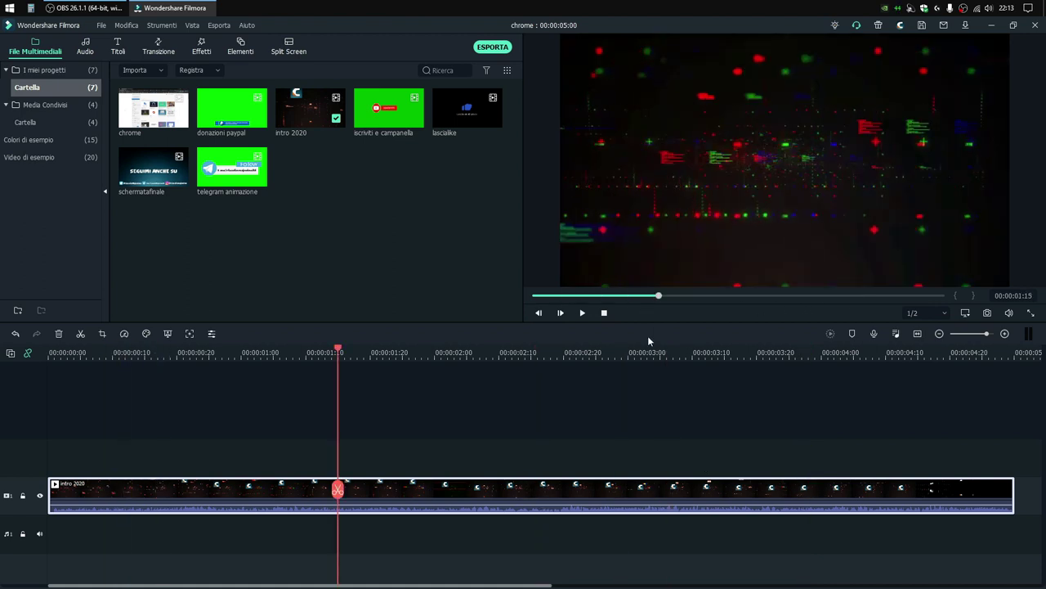
pyautogui.moveTo(340, 493); pyautogui.dragTo(16, 485)
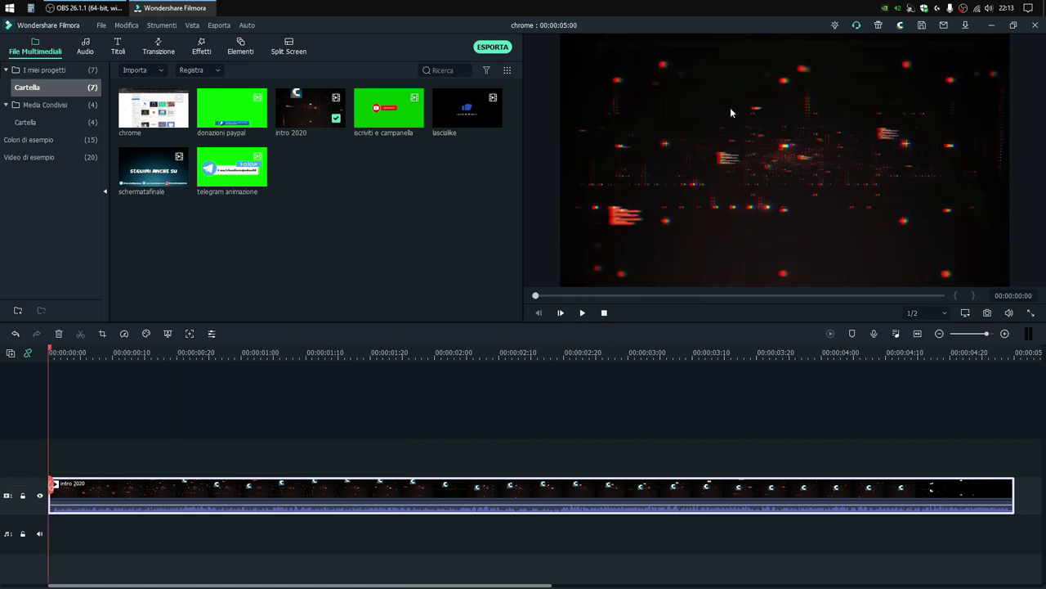
pyautogui.press('space')
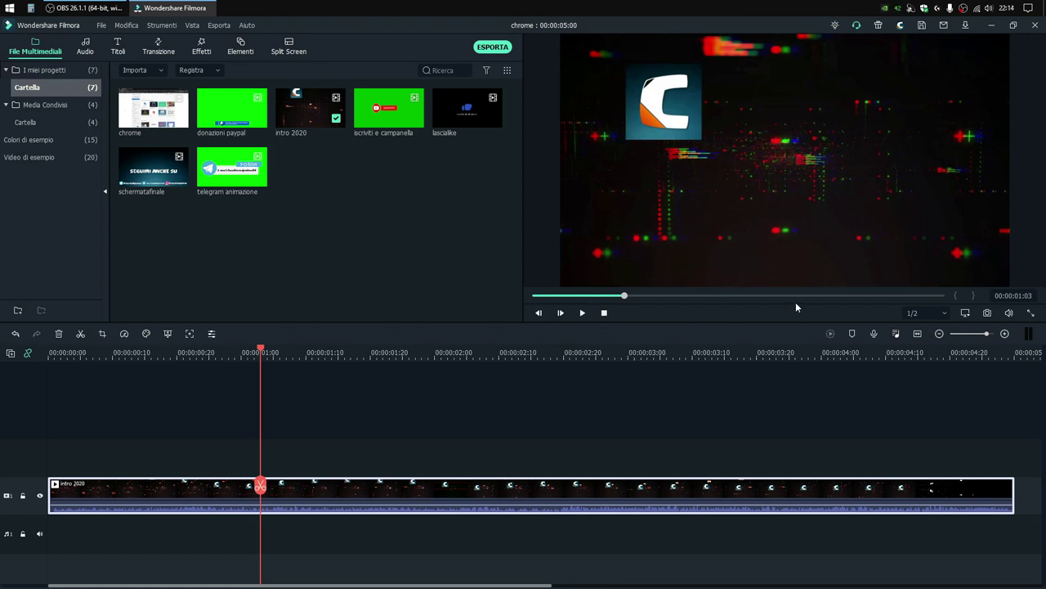
# Step: Set the preview playback quality to 1/16, play part of the intro, and return to the beginning
pyautogui.click(937, 316)
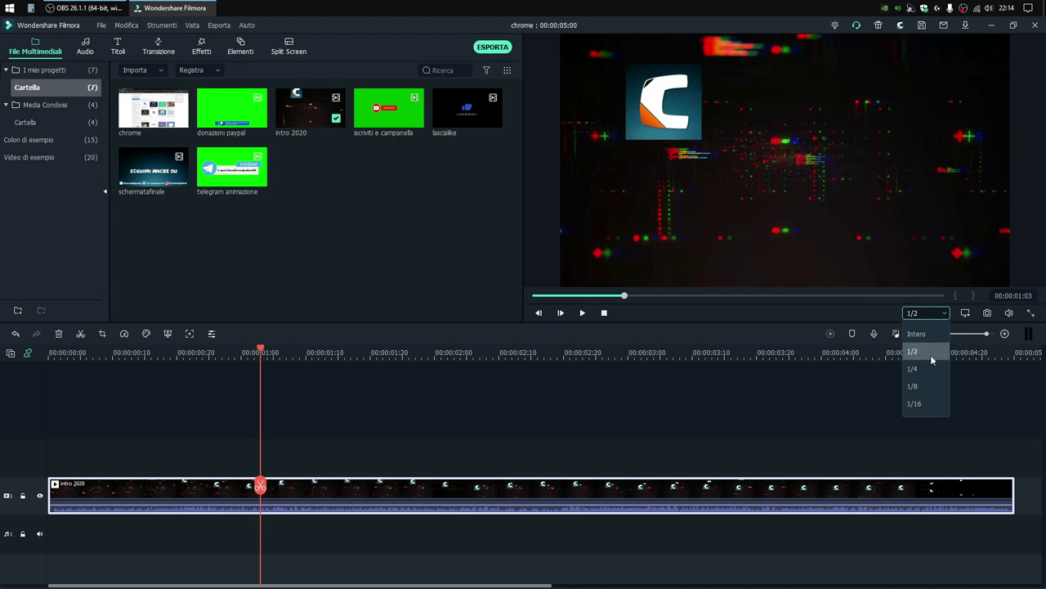
pyautogui.click(931, 355)
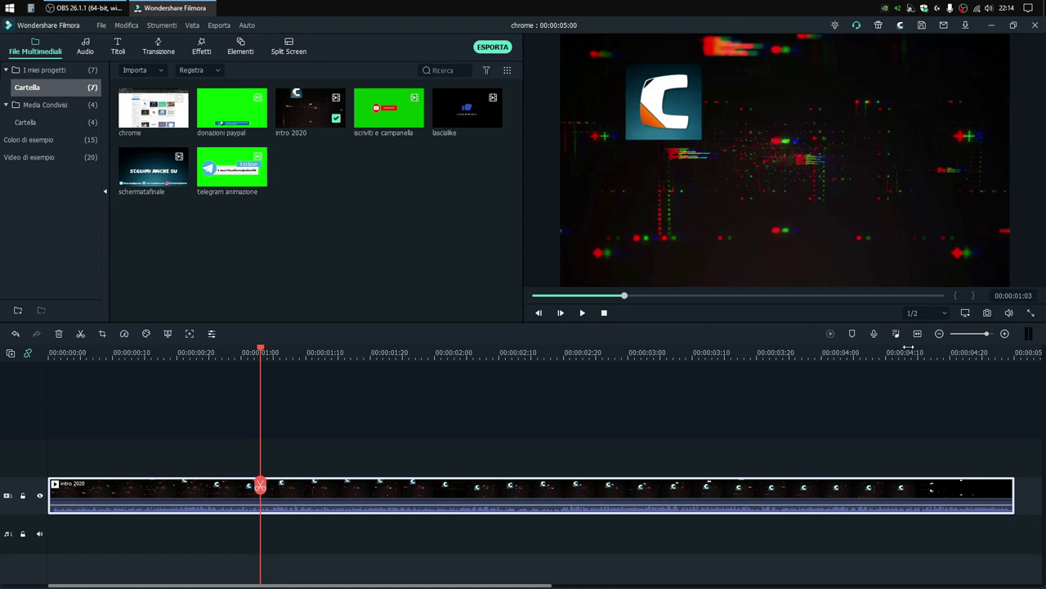
pyautogui.click(943, 314)
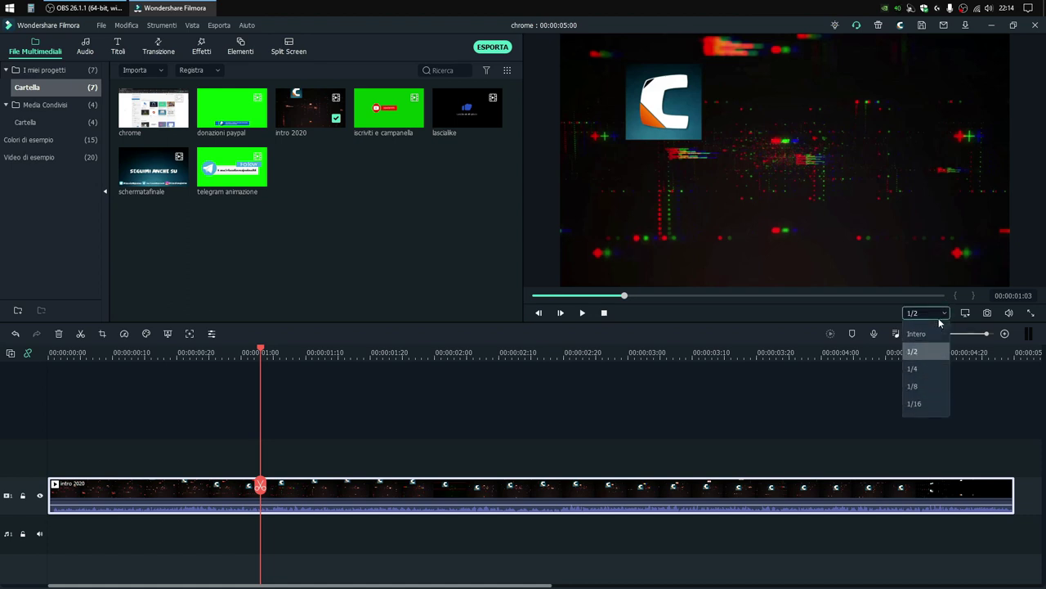
pyautogui.click(930, 403)
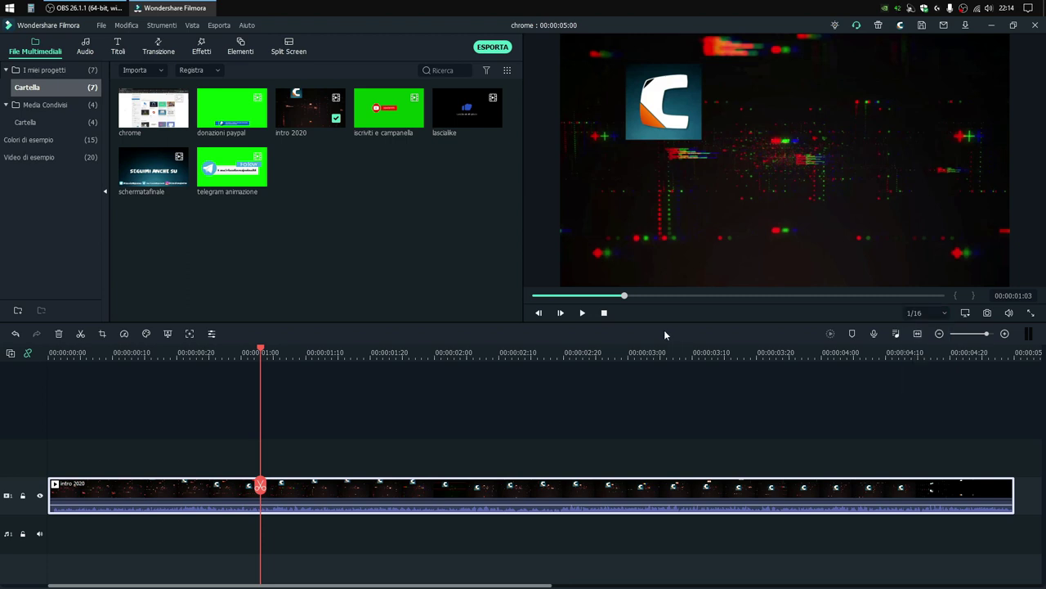
pyautogui.click(583, 314)
pyautogui.click(583, 312)
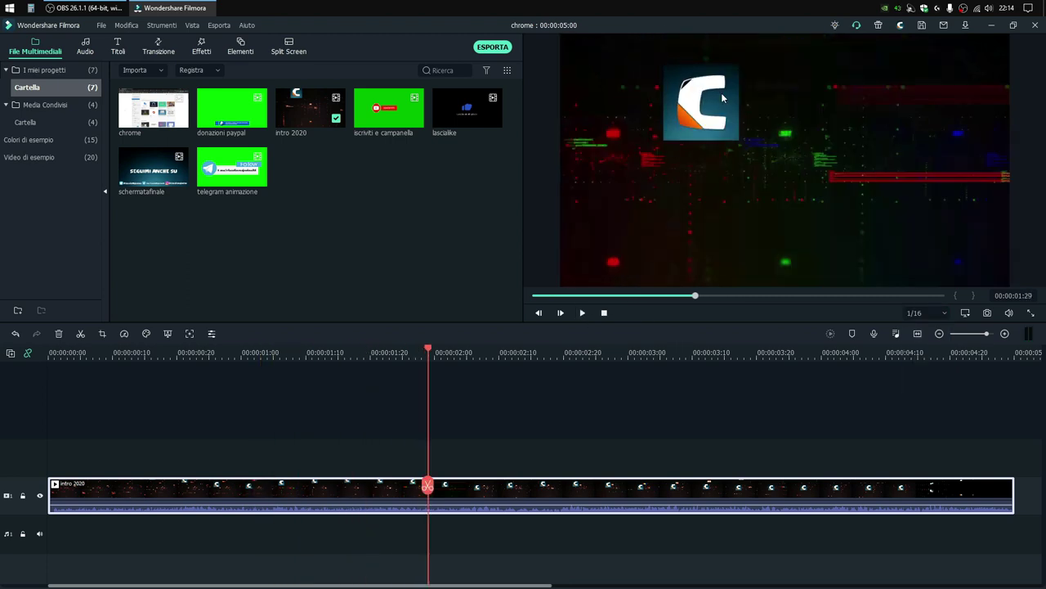
pyautogui.moveTo(695, 295); pyautogui.dragTo(535, 296)
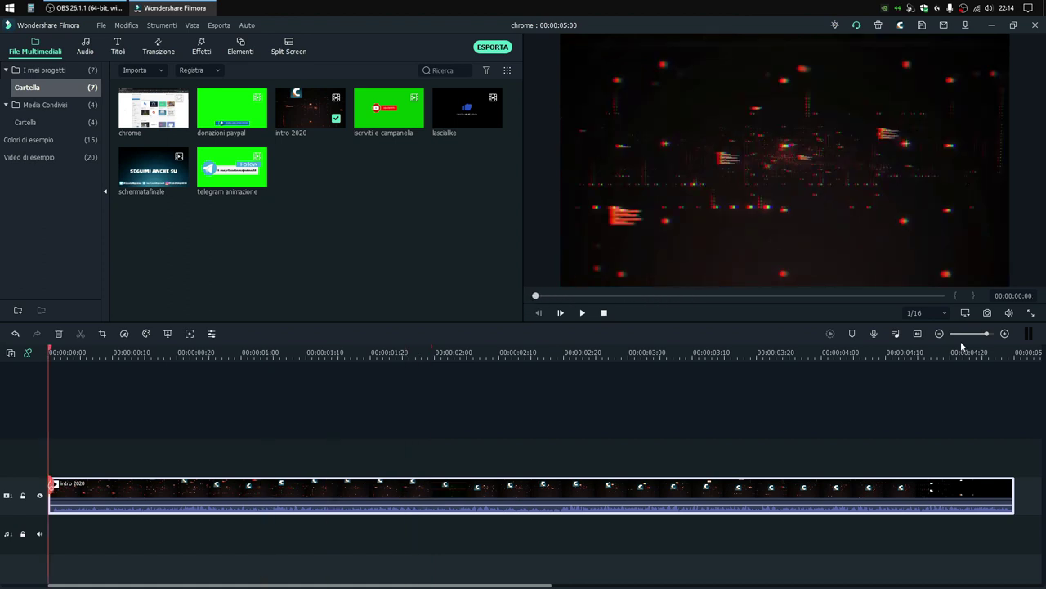
# Step: Set the preview playback quality to 1/2 and take a snapshot of the intro's first frame
pyautogui.click(943, 314)
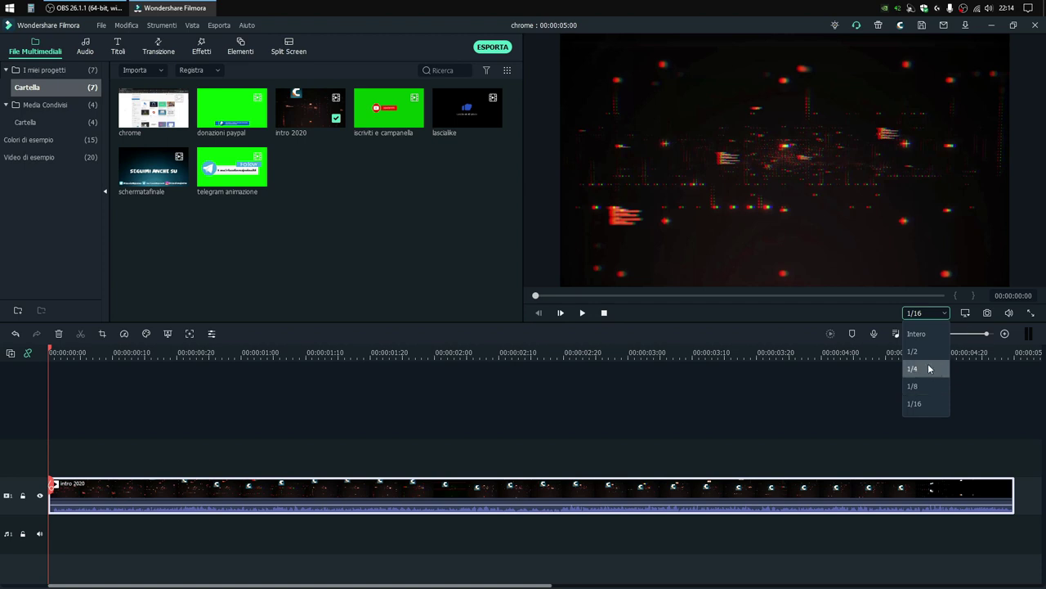
pyautogui.click(929, 352)
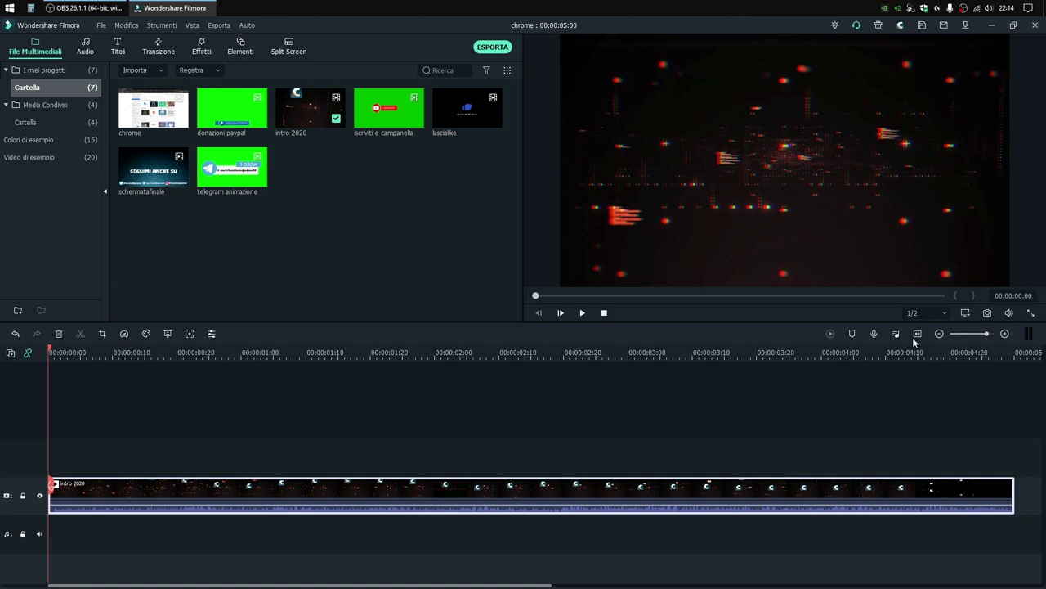
pyautogui.click(988, 313)
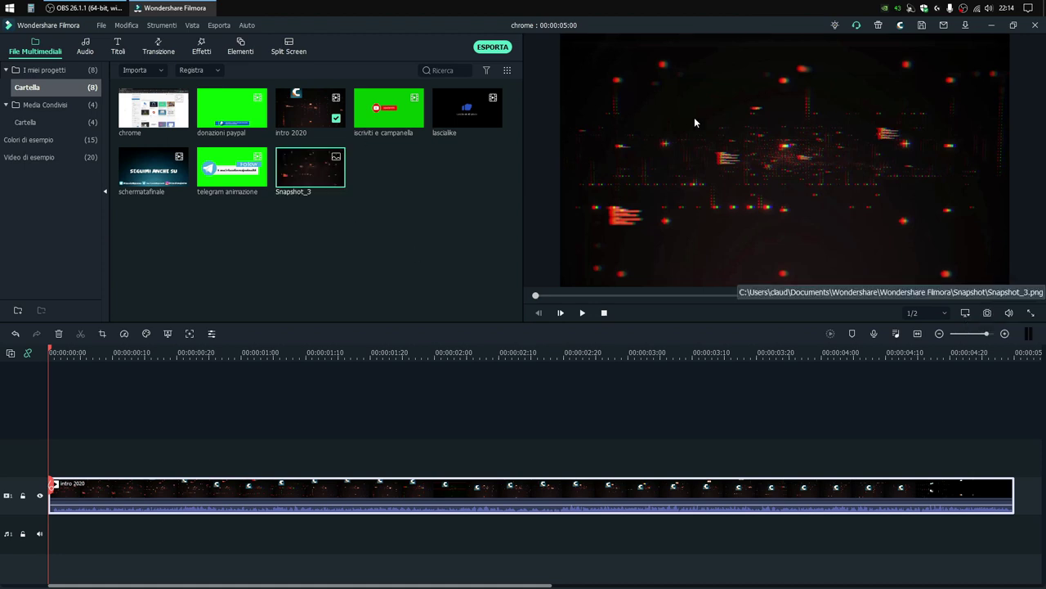
pyautogui.moveTo(299, 176)
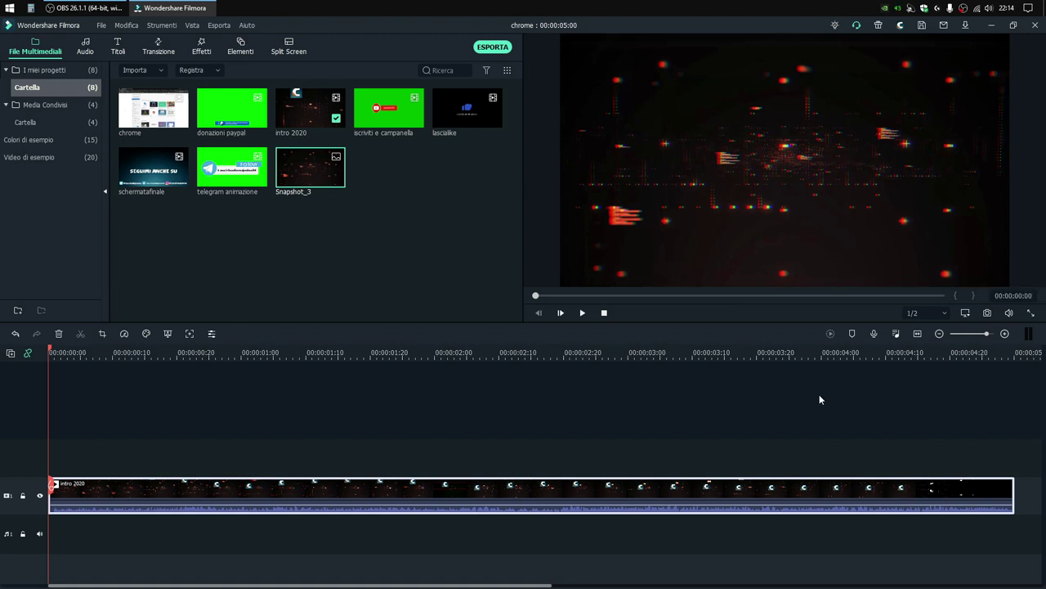
# Step: Zoom the timeline out and fit the whole project to the timeline's width
pyautogui.click(970, 334)
pyautogui.click(979, 334)
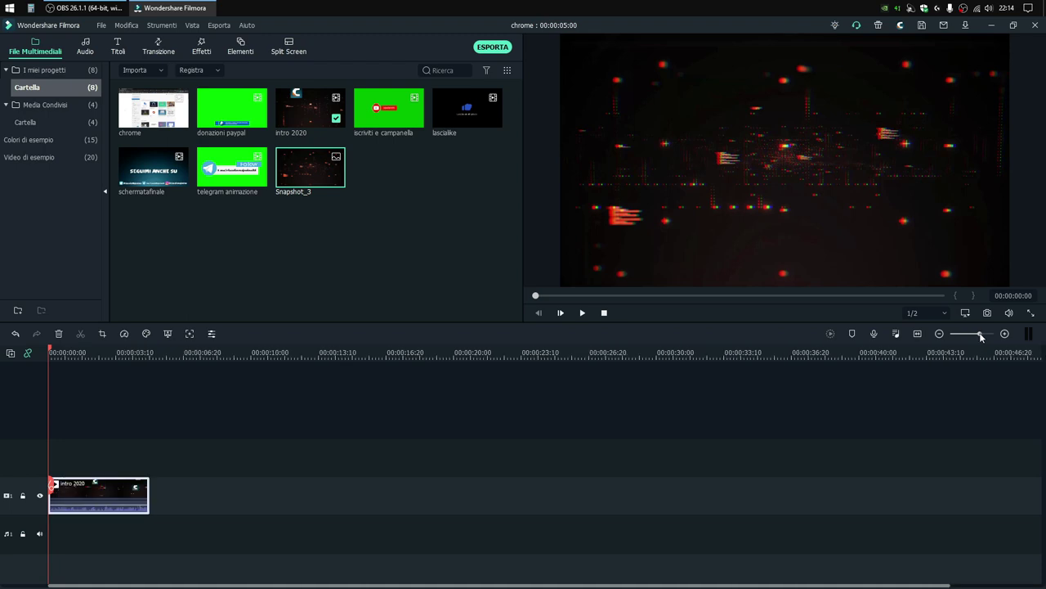
pyautogui.click(917, 333)
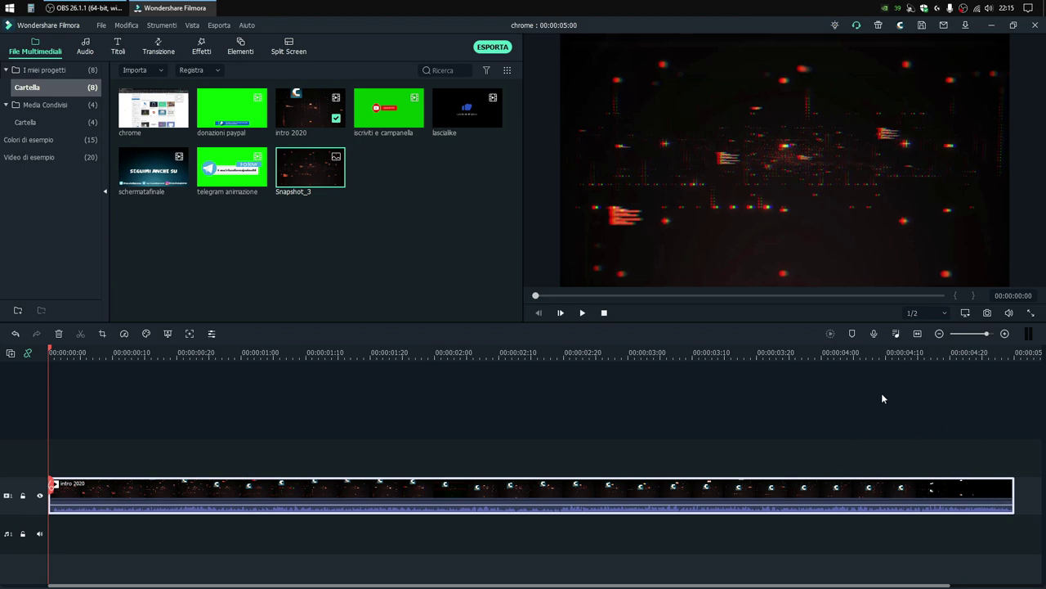
# Step: Look over the track and master levels in the audio mixer and cancel it without changes
pyautogui.click(896, 334)
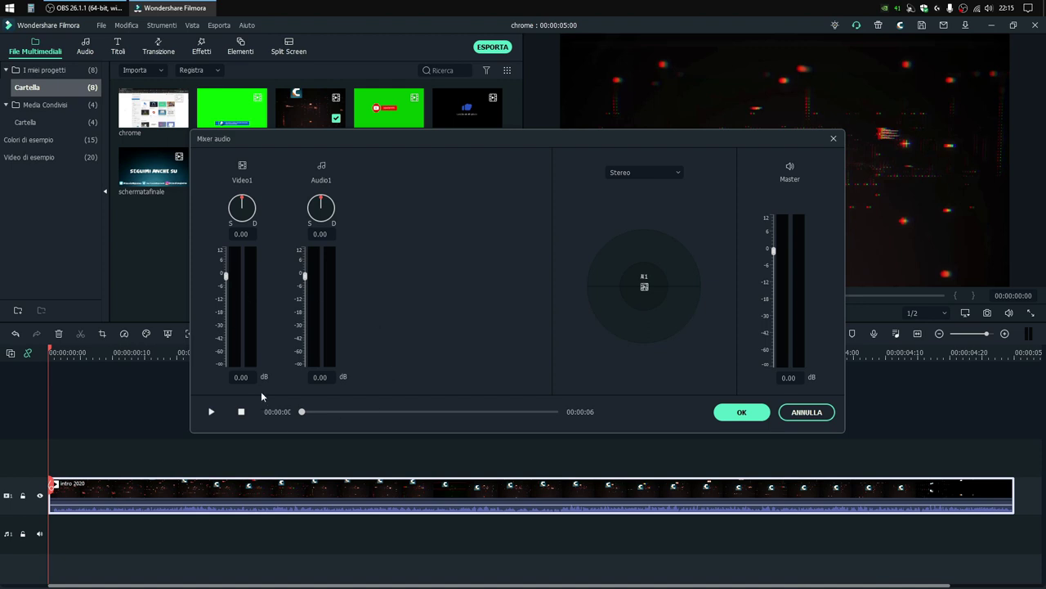
pyautogui.click(819, 417)
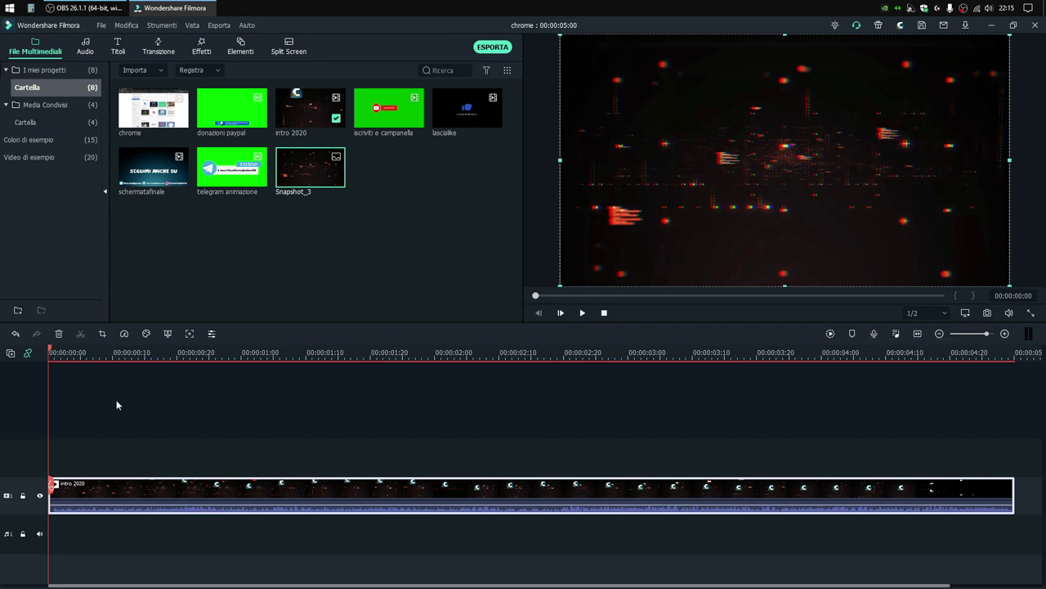
# Step: Add markers to the intro 2020 clip at 00:00:01:19 and 00:00:01:17, and advance the playhead to 00:00:02:00
pyautogui.click(365, 354)
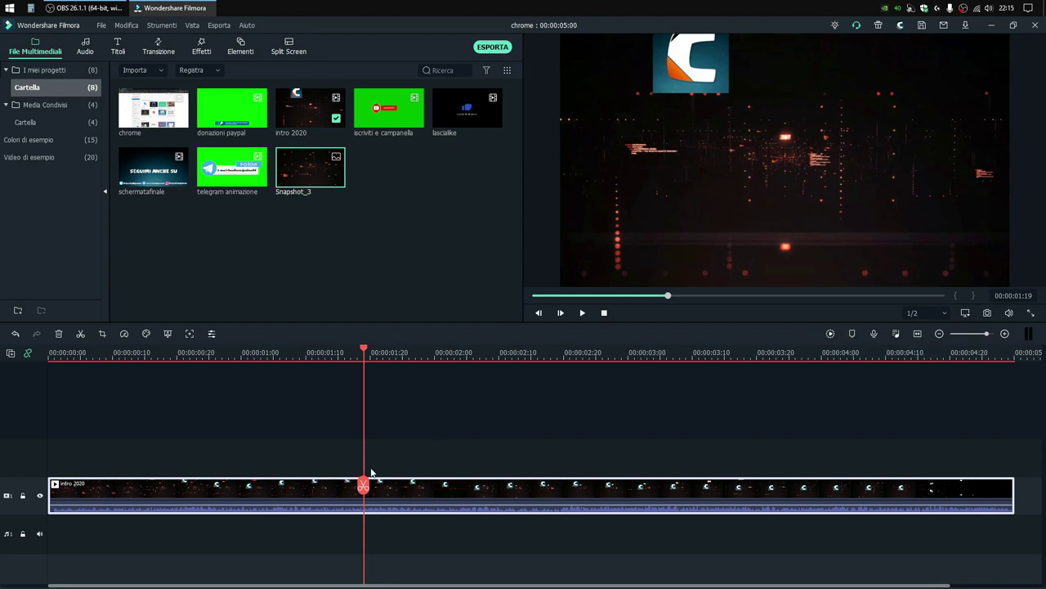
pyautogui.moveTo(363, 486); pyautogui.dragTo(349, 486)
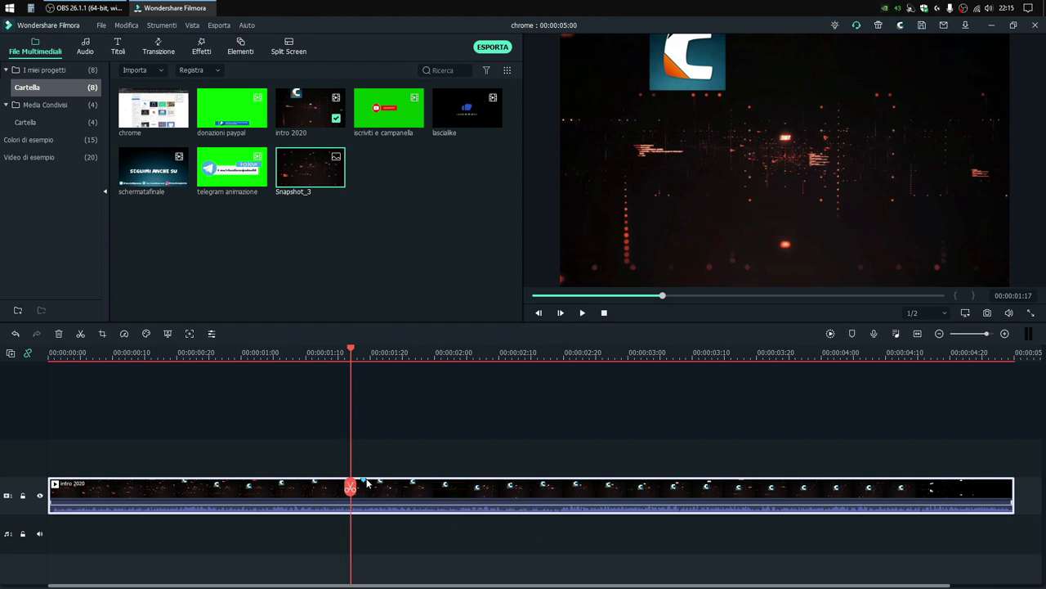
pyautogui.press('Right')
pyautogui.press('Right')
pyautogui.press('Right')
pyautogui.press('Right')
pyautogui.press('Right')
pyautogui.press('Right')
pyautogui.press('Right')
pyautogui.press('Right')
pyautogui.press('Right')
pyautogui.press('Right')
pyautogui.press('Right')
pyautogui.press('Right')
pyautogui.press('Right')
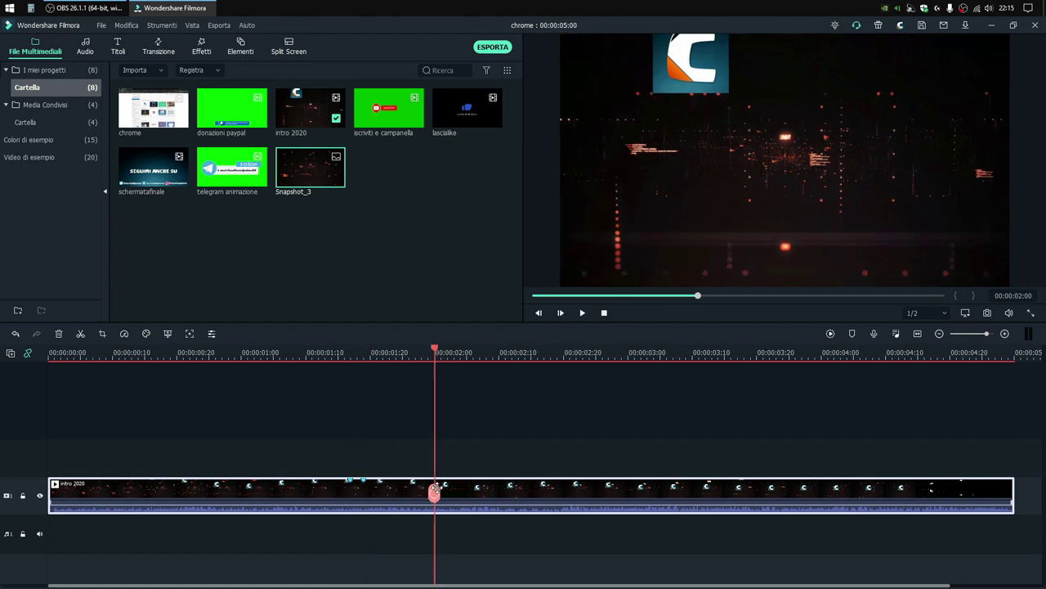
# Step: Delete both markers from the intro 2020 clip
pyautogui.rightClick(365, 482)
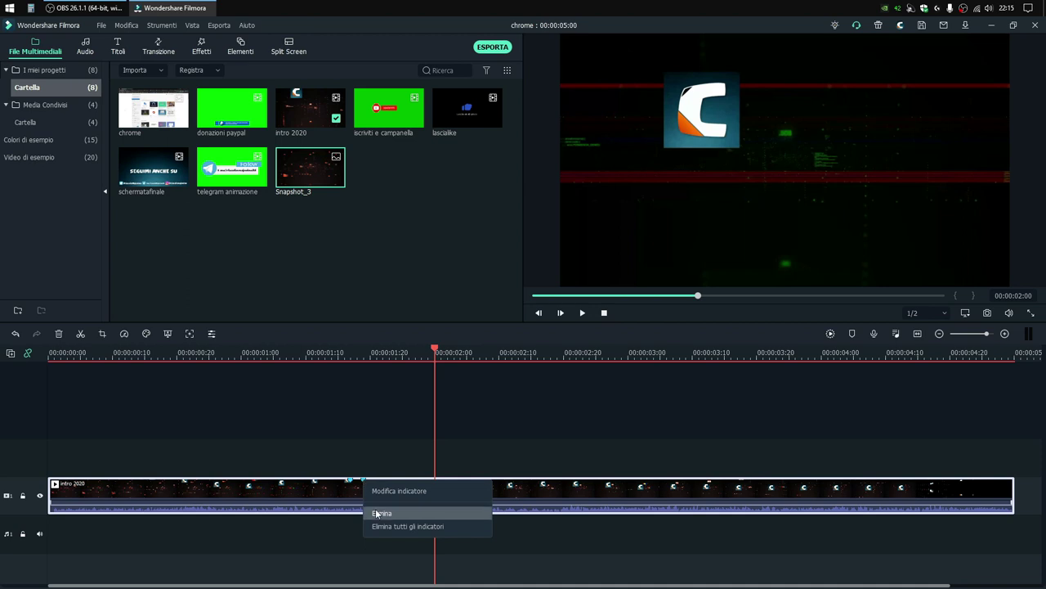
pyautogui.click(365, 502)
pyautogui.rightClick(351, 484)
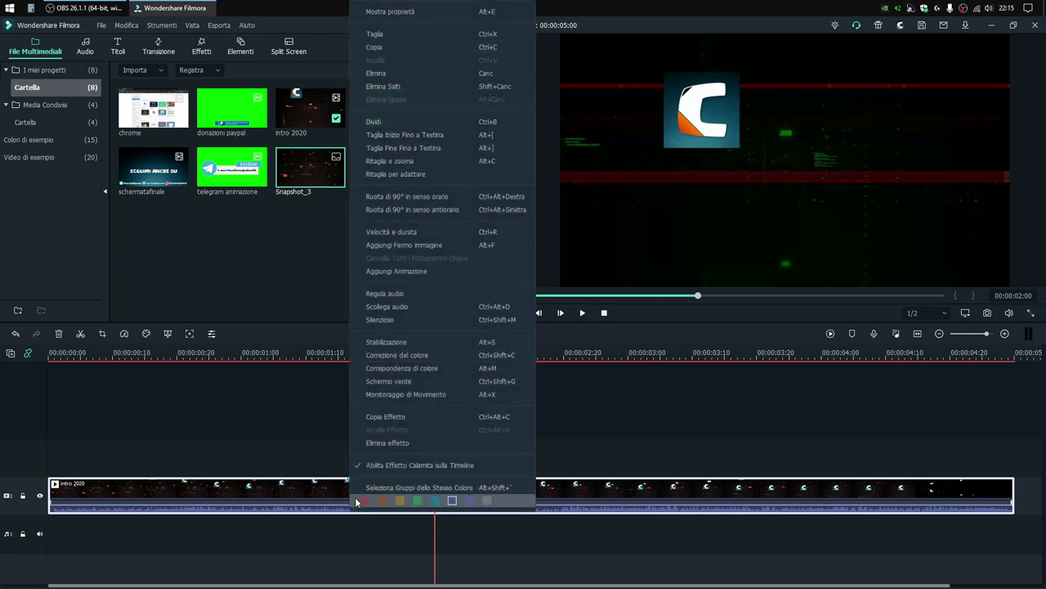
pyautogui.click(335, 463)
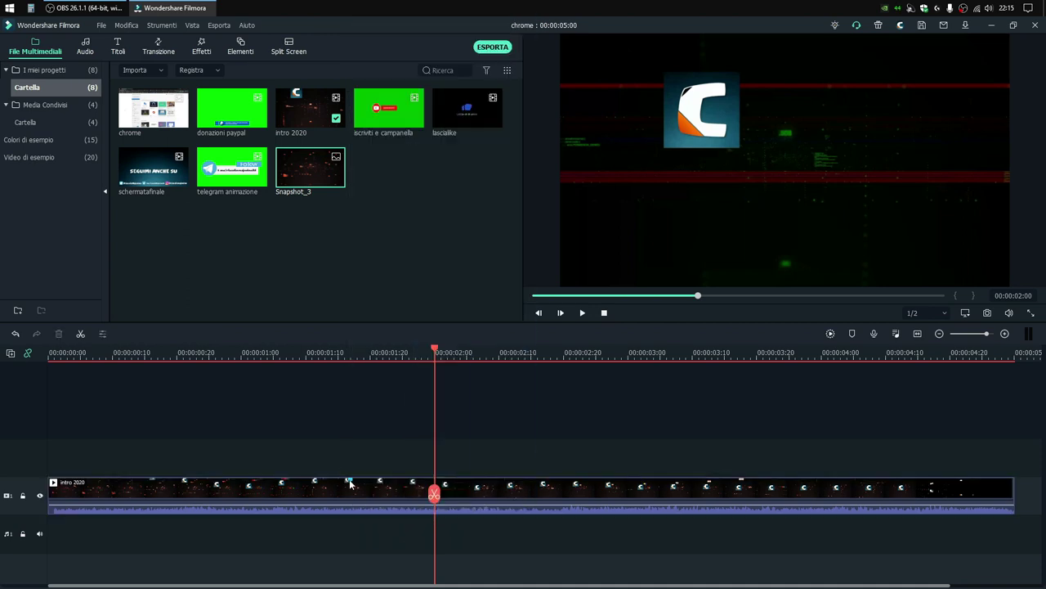
pyautogui.rightClick(350, 482)
pyautogui.click(362, 512)
pyautogui.click(354, 495)
# Step: With no clip selected, add a marker on the timeline ruler at 00:00:02:00, jump back to it, and delete it
pyautogui.click(350, 454)
pyautogui.moveTo(434, 492); pyautogui.dragTo(350, 491)
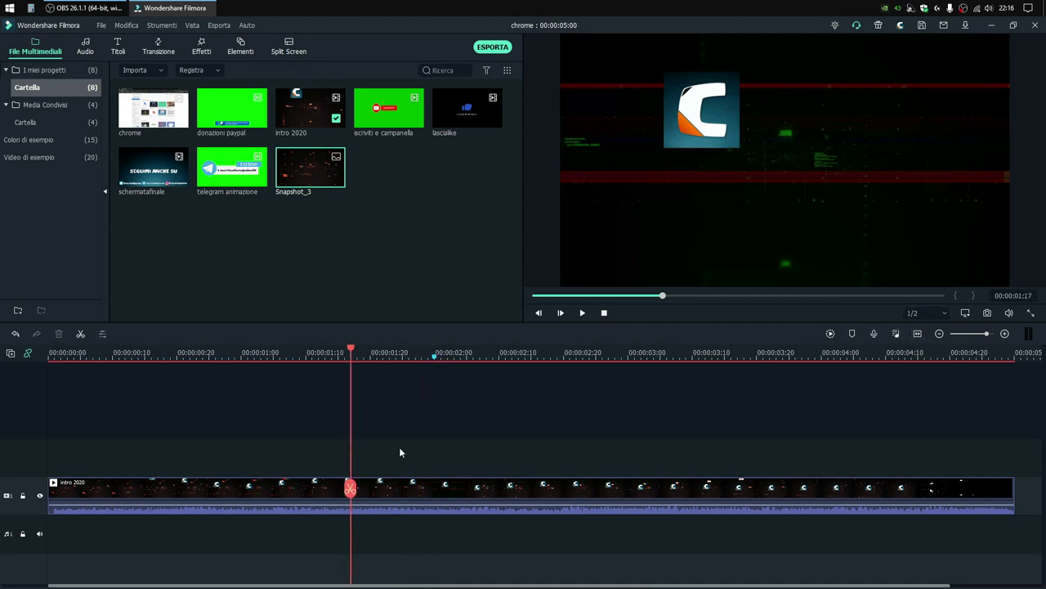
pyautogui.click(434, 358)
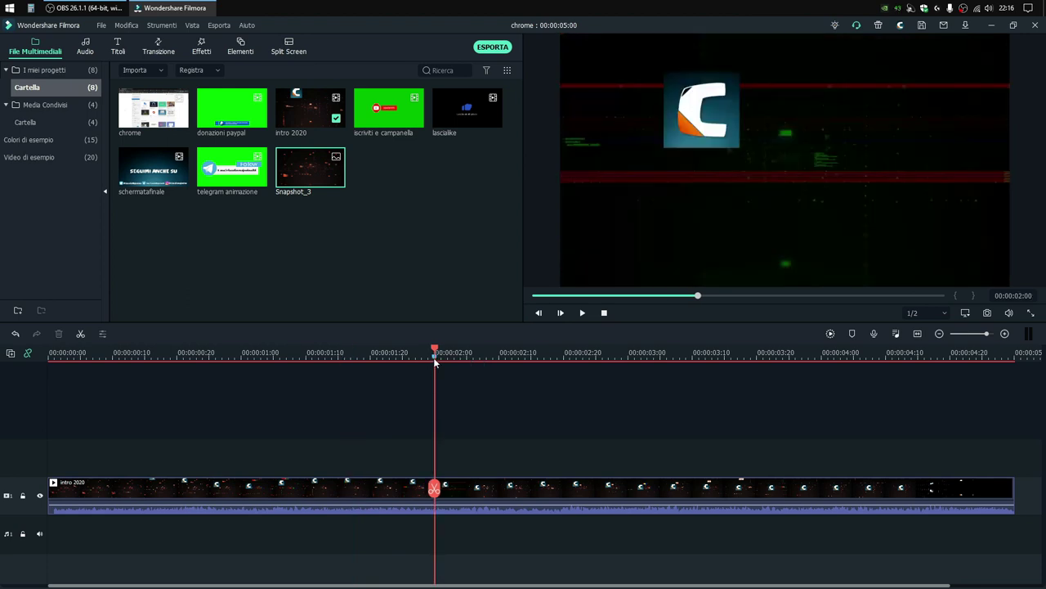
pyautogui.rightClick(434, 358)
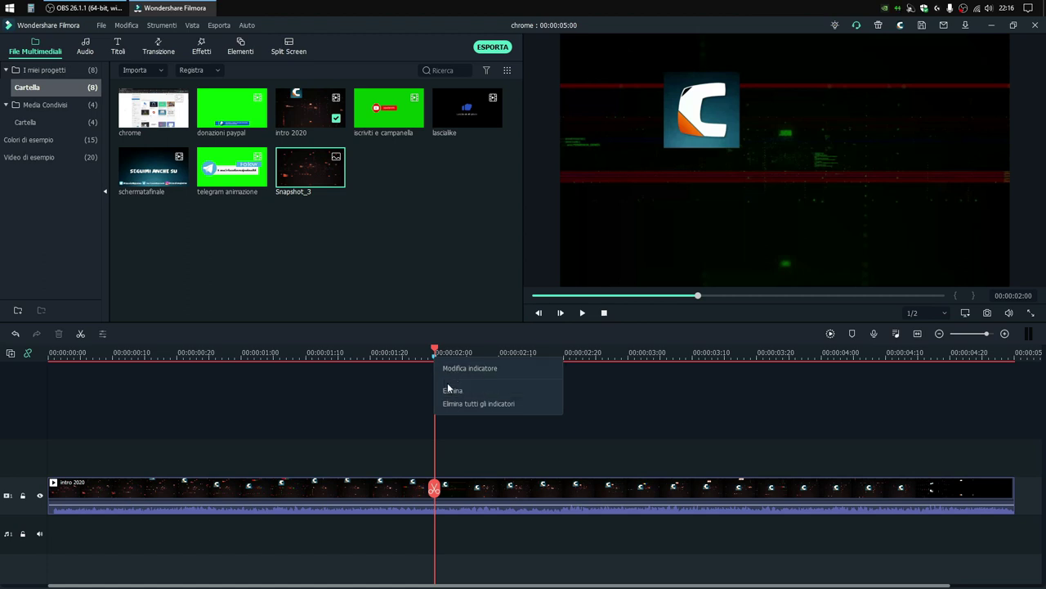
pyautogui.click(445, 388)
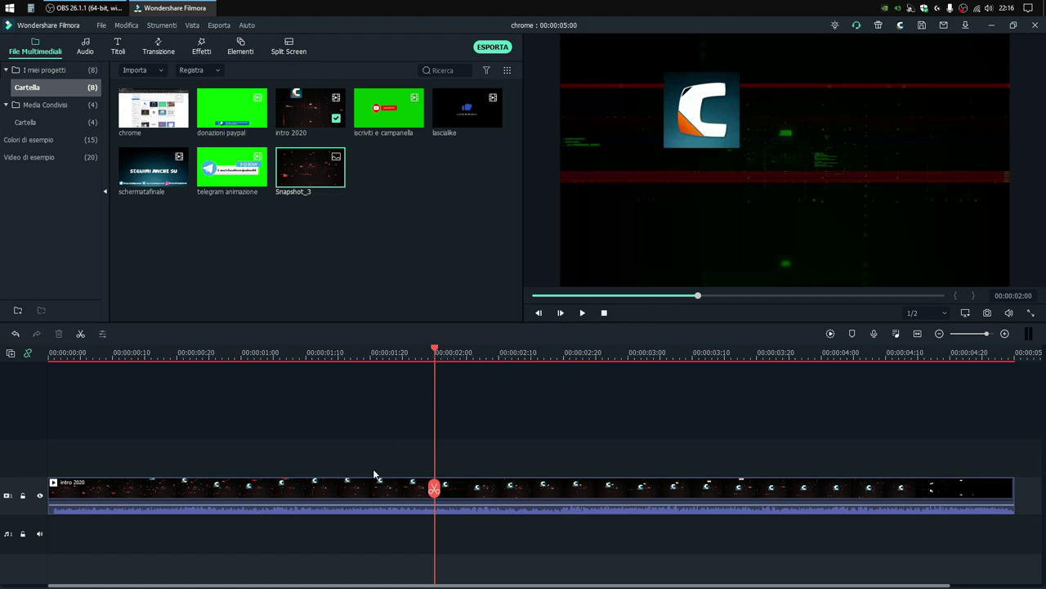
# Step: Add the chrome clip to the first video track directly after the intro 2020 clip
pyautogui.moveTo(439, 489); pyautogui.dragTo(50, 489)
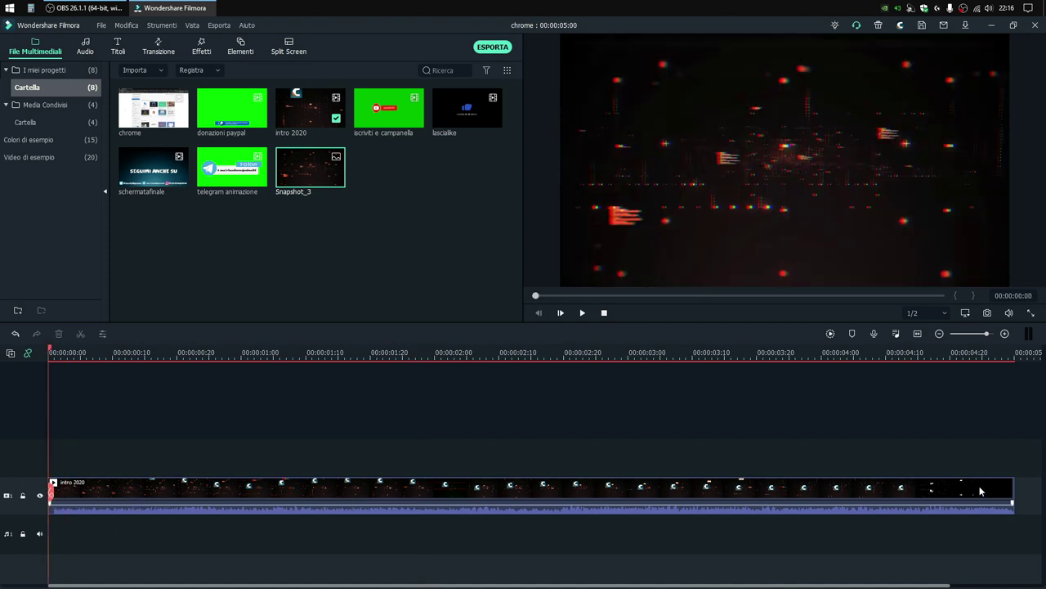
pyautogui.click(940, 335)
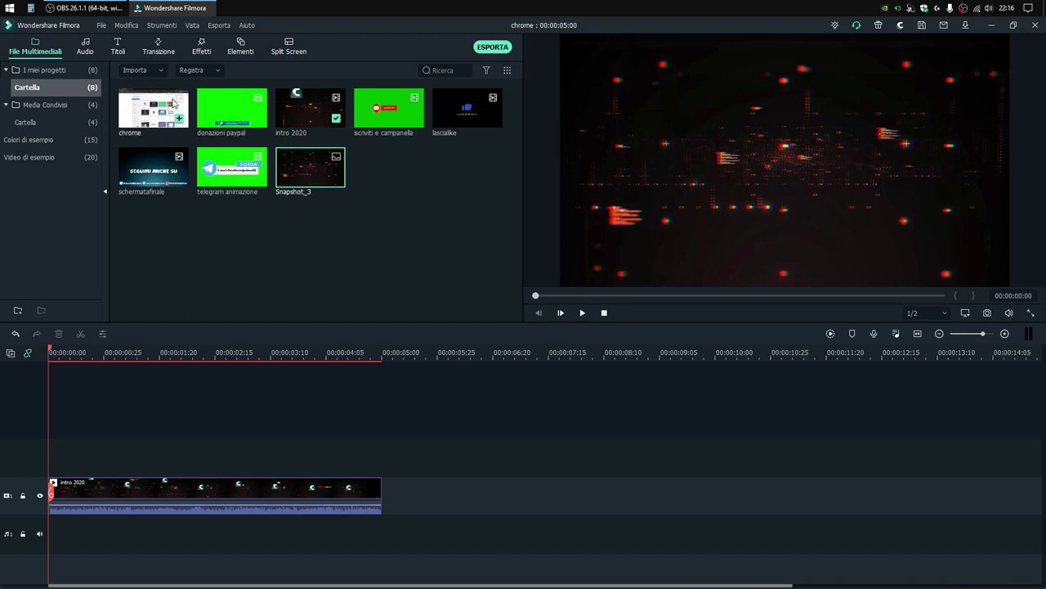
pyautogui.moveTo(149, 104); pyautogui.dragTo(389, 517)
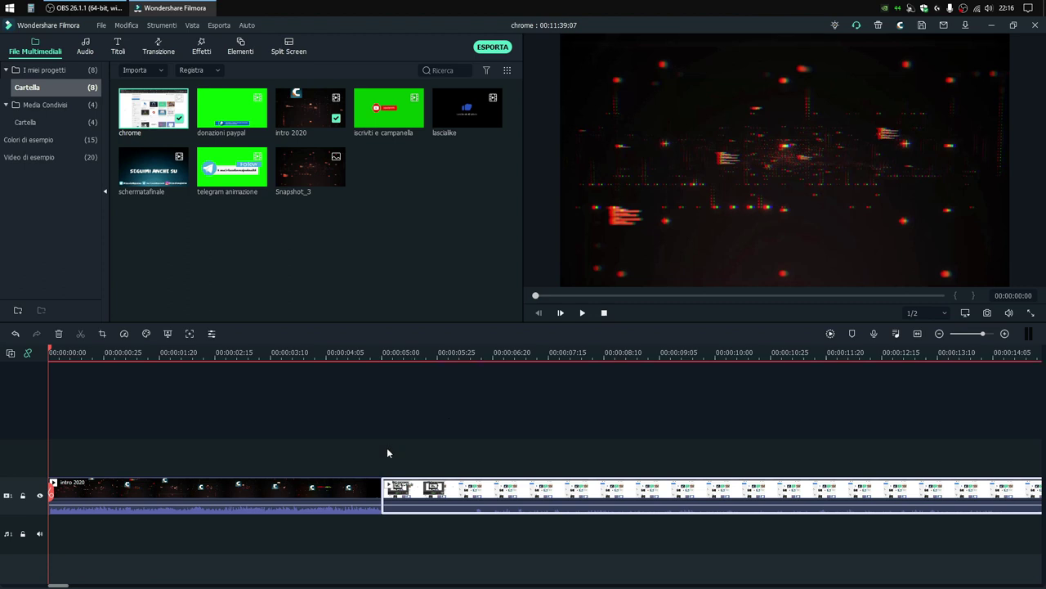
# Step: Disable timeline snapping (Effetto Calamita) and move the chrome clip away from the intro, leaving a gap
pyautogui.rightClick(385, 424)
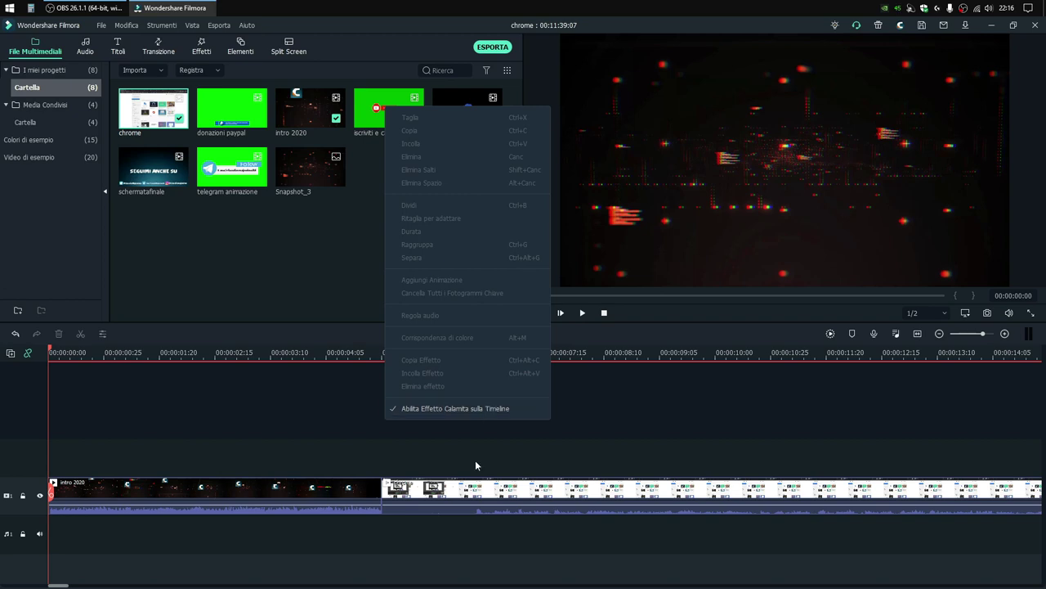
pyautogui.click(424, 409)
pyautogui.moveTo(439, 500); pyautogui.dragTo(486, 500)
# Step: Re-enable timeline snapping (Effetto Calamita) and snap the chrome clip back to the end of the intro
pyautogui.rightClick(396, 417)
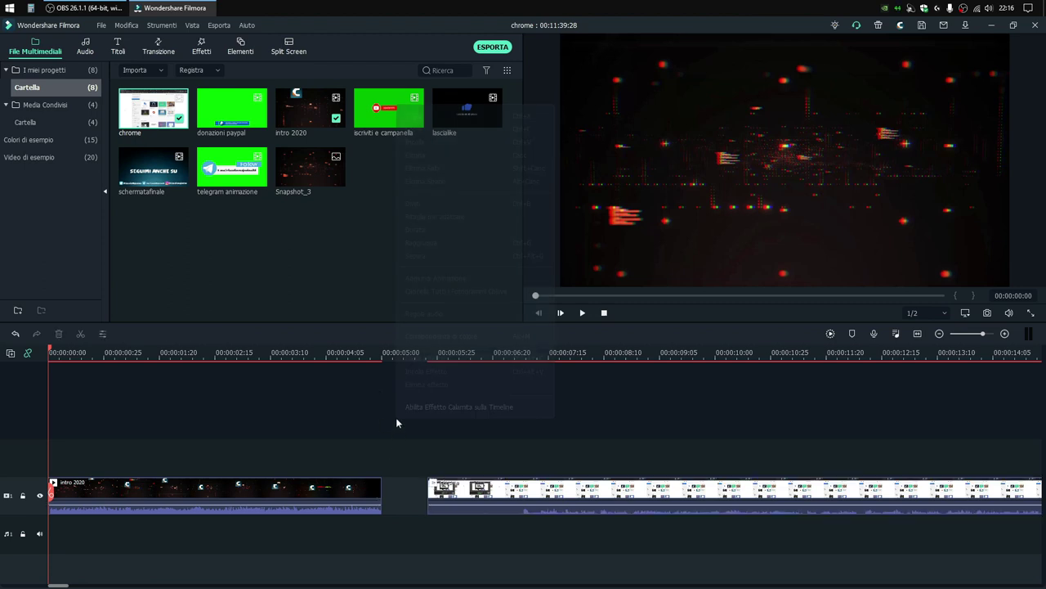
pyautogui.click(413, 408)
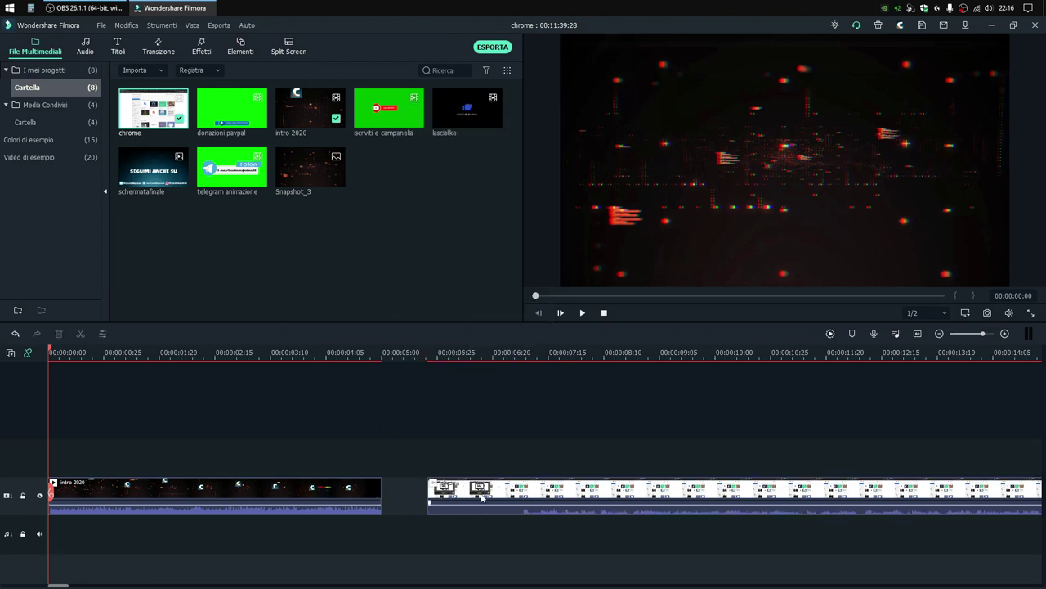
pyautogui.moveTo(486, 497); pyautogui.dragTo(446, 492)
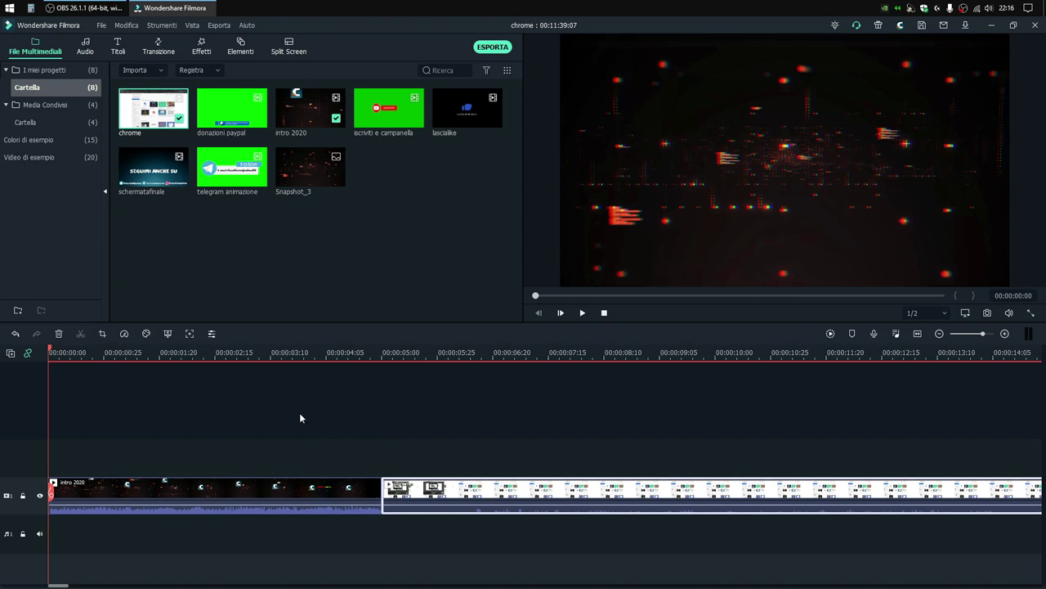
# Step: Scrub from the end of the intro into the chrome clip and place the playhead at 00:00:06:11
pyautogui.click(376, 354)
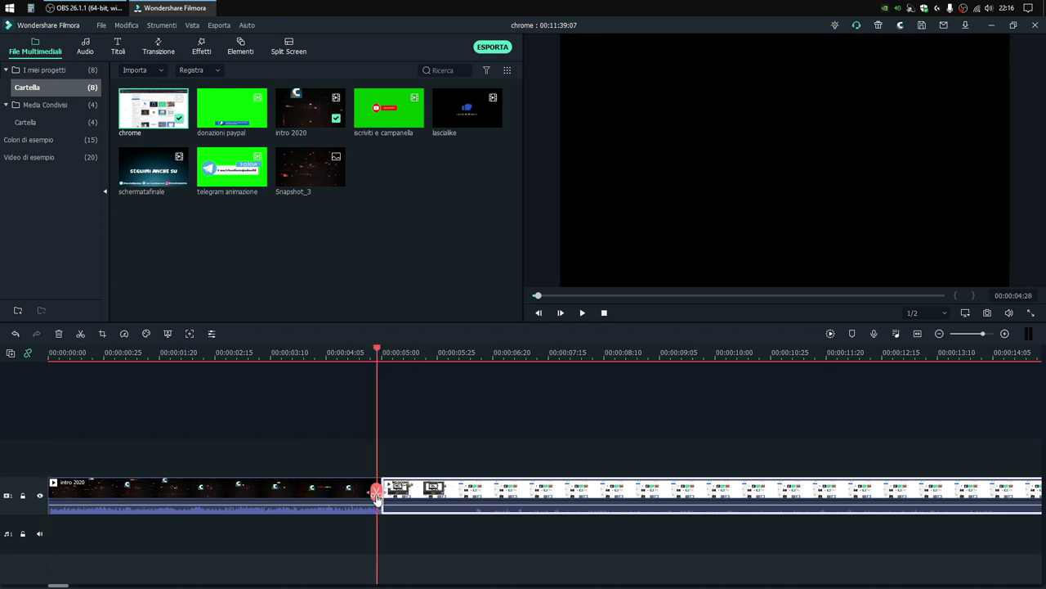
pyautogui.moveTo(377, 495); pyautogui.dragTo(472, 494)
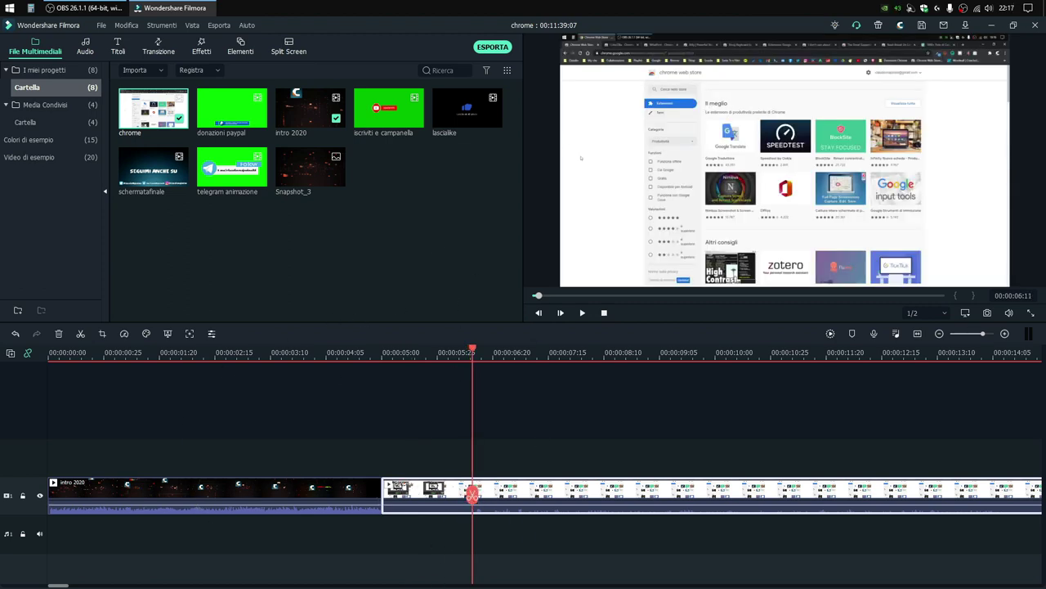
pyautogui.moveTo(470, 492)
pyautogui.mouseDown()
pyautogui.moveTo(287, 490)
pyautogui.moveTo(498, 489)
pyautogui.moveTo(465, 490)
pyautogui.mouseUp()
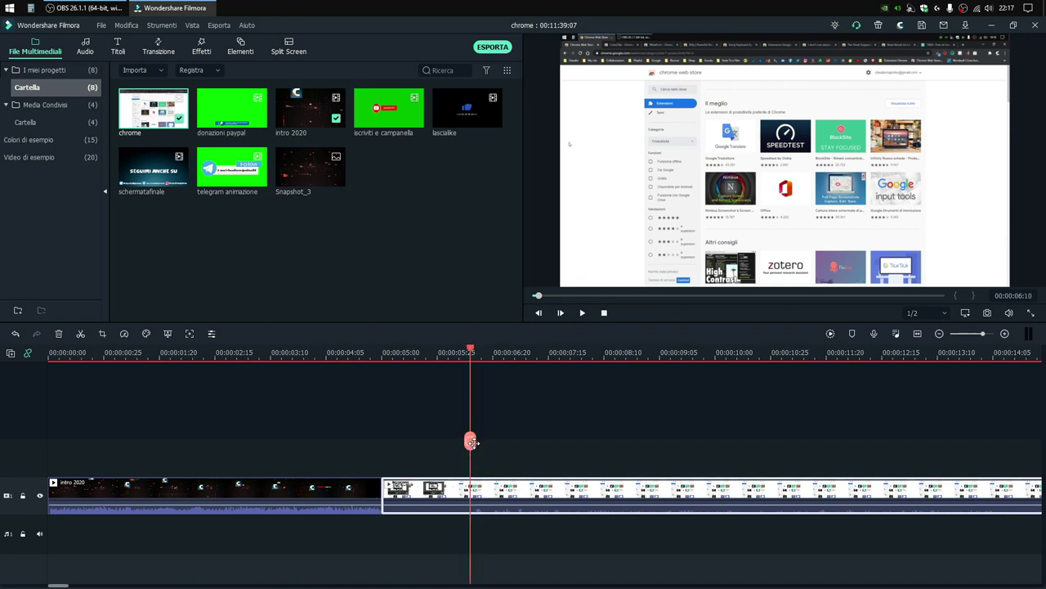
pyautogui.moveTo(471, 445); pyautogui.dragTo(473, 447)
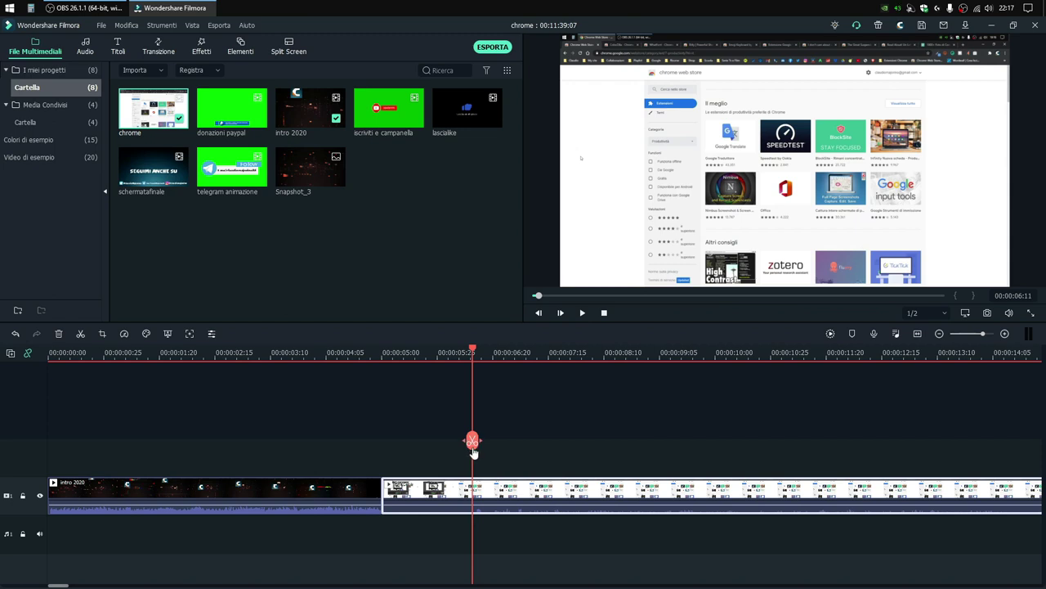
# Step: Split the chrome clip at 00:00:06:11 and look over the commands available for the short segment before the cut
pyautogui.click(473, 448)
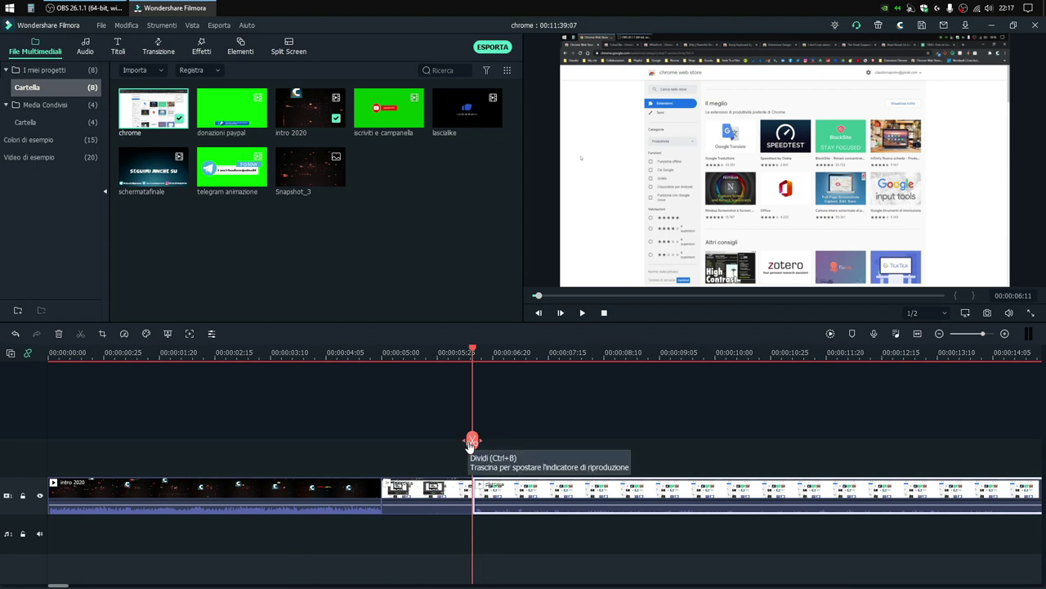
pyautogui.click(415, 491)
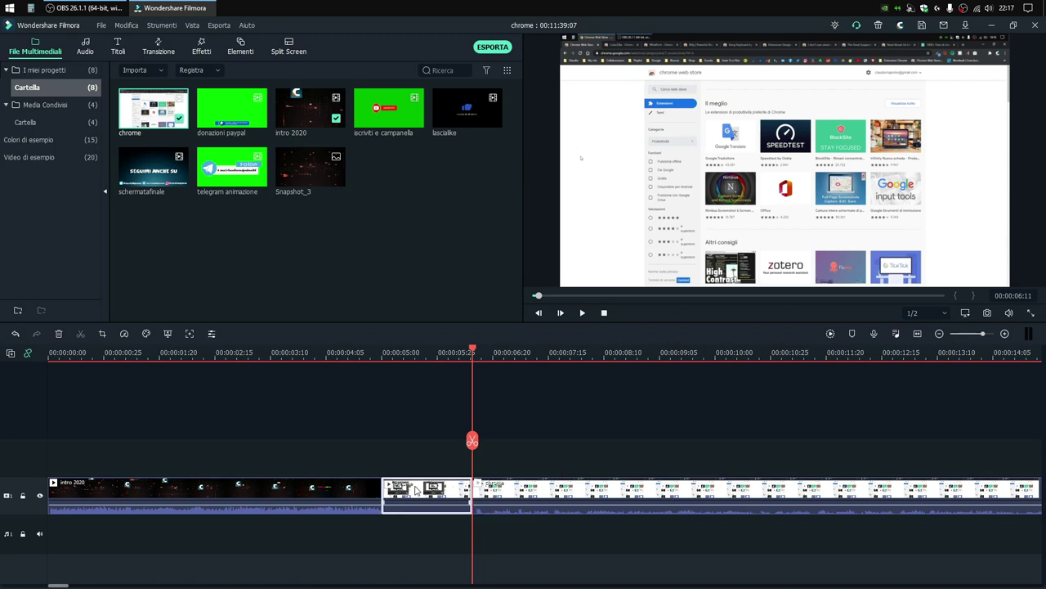
pyautogui.rightClick(415, 489)
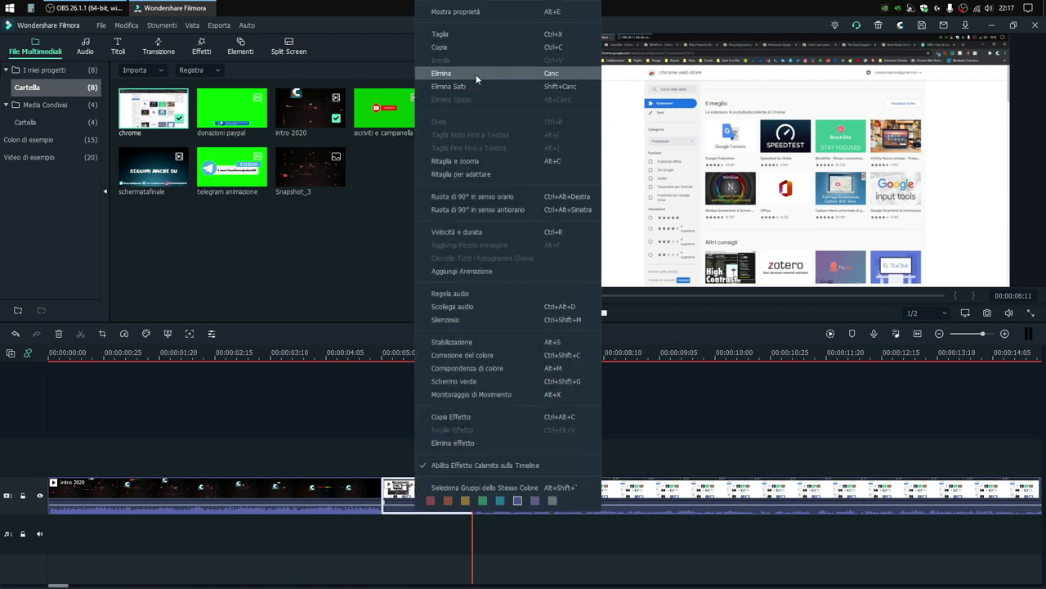
pyautogui.click(388, 437)
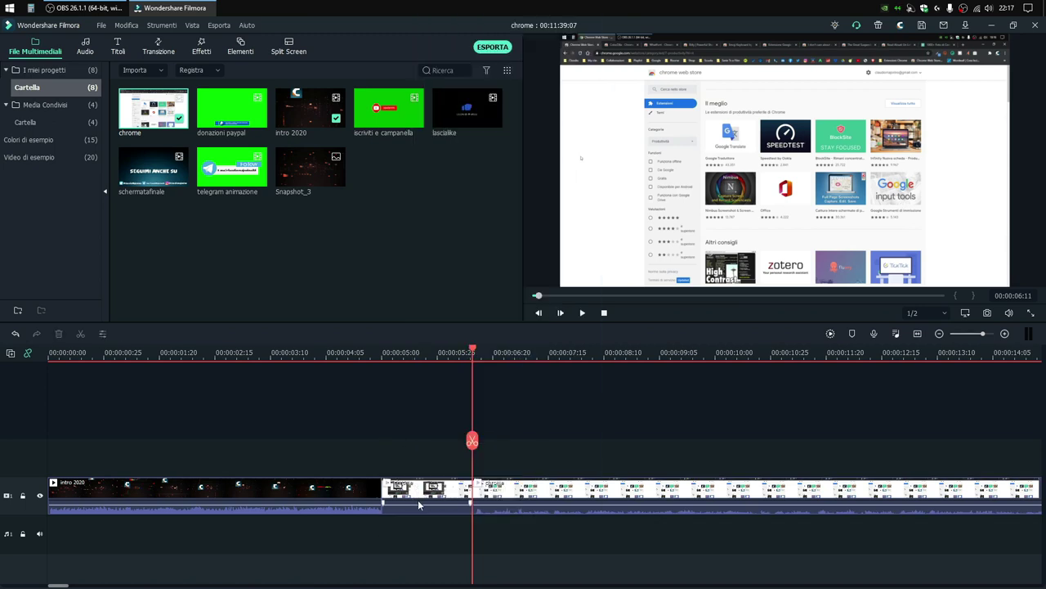
# Step: Delete the short chrome segment before the cut and close the gap so the remaining footage directly follows the intro
pyautogui.press('Delete')
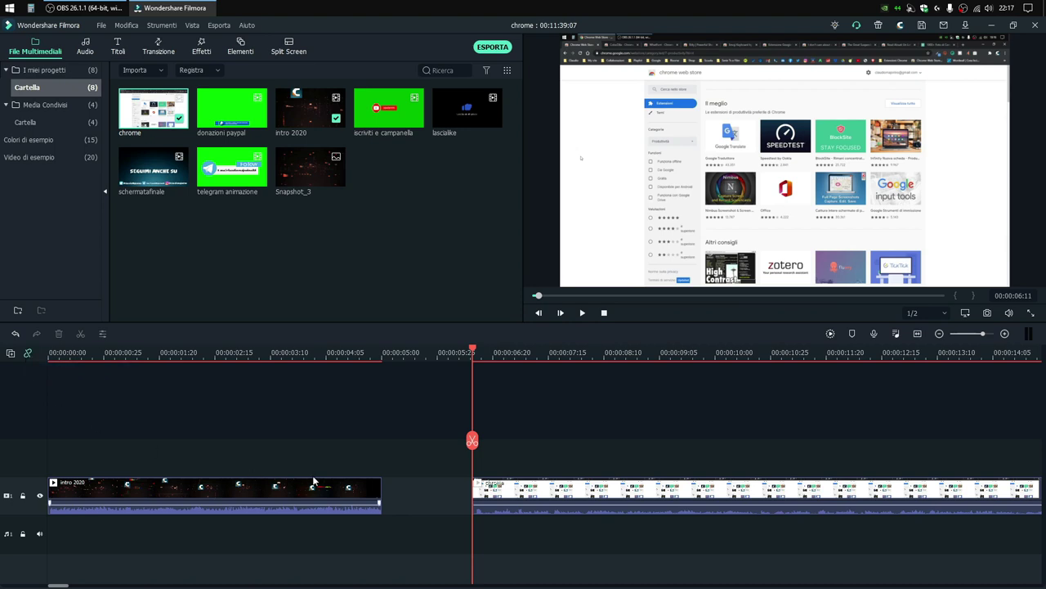
pyautogui.hotkey('ctrl', 'z')
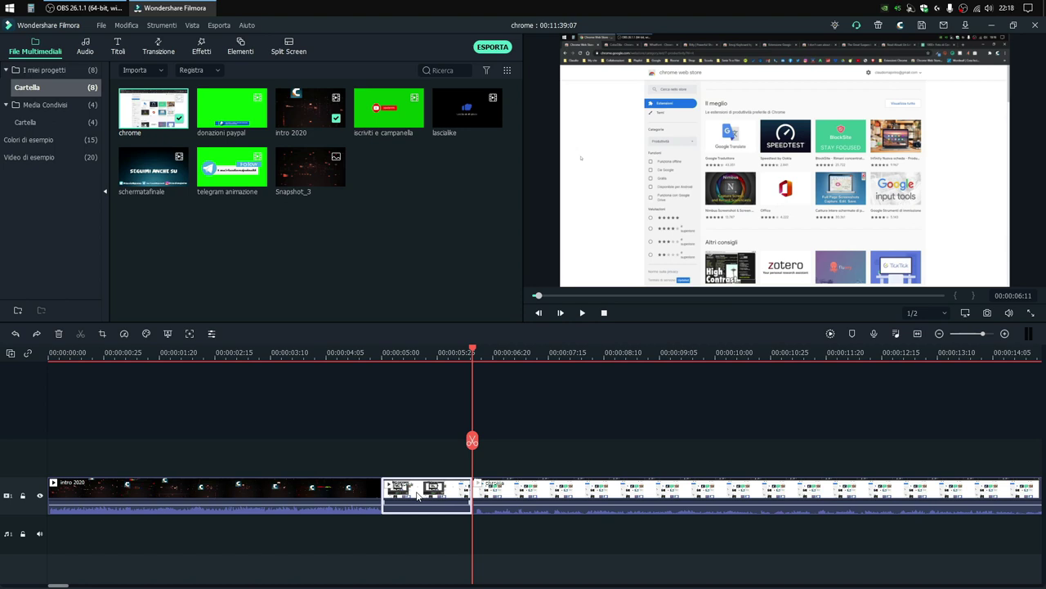
pyautogui.press('Delete')
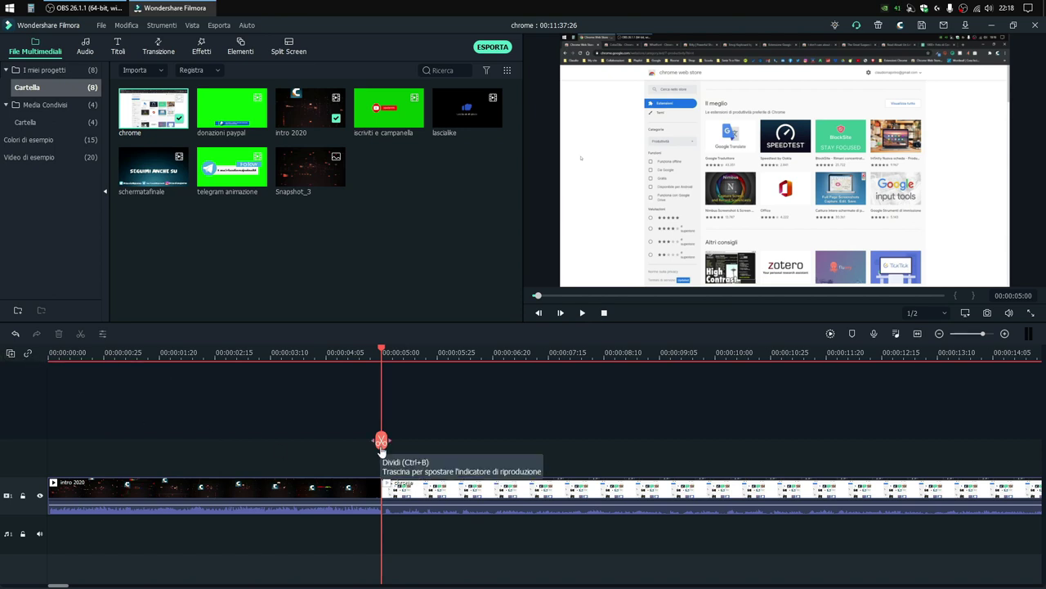
# Step: Scrub across the join between the intro and chrome clips and play it back from 00:00:04:29
pyautogui.moveTo(380, 442); pyautogui.dragTo(446, 442)
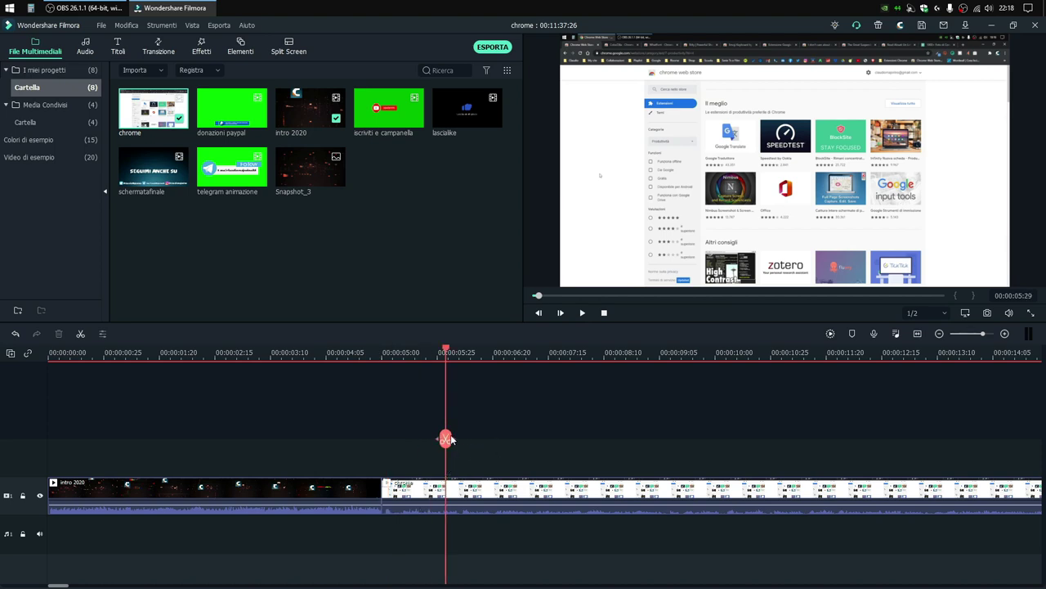
pyautogui.moveTo(445, 441); pyautogui.dragTo(379, 434)
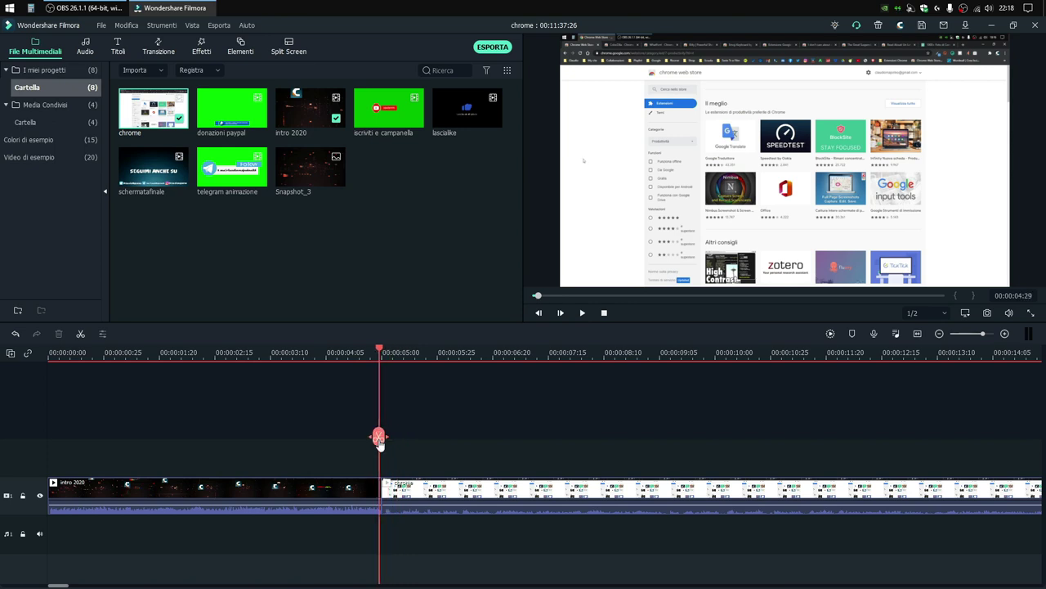
pyautogui.press('space')
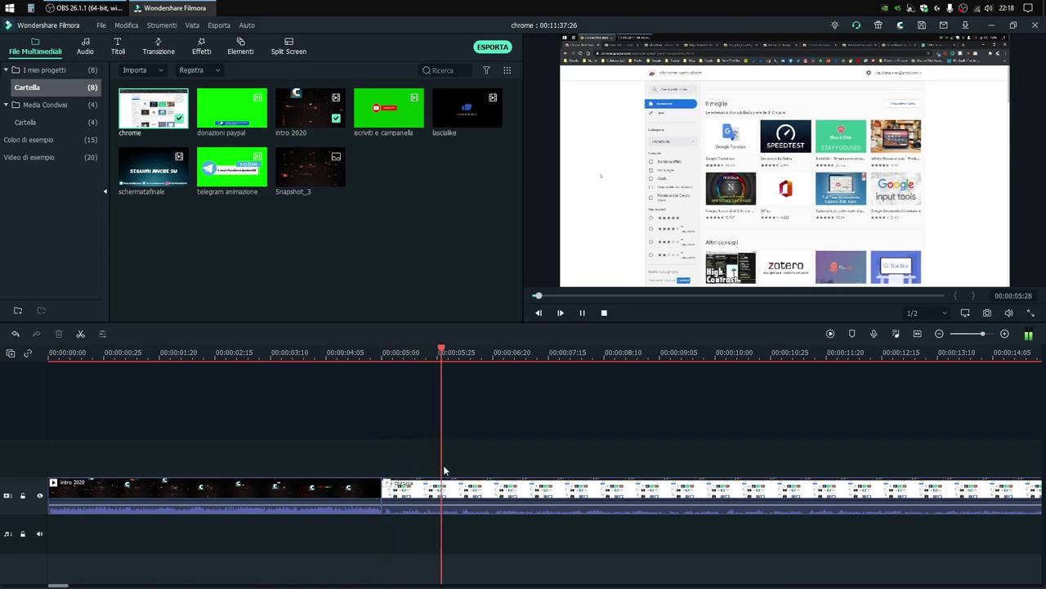
# Step: Stop playback at 00:00:07:14 and place the iscriviti e campanella clip there on a second video track above chrome
pyautogui.press('space')
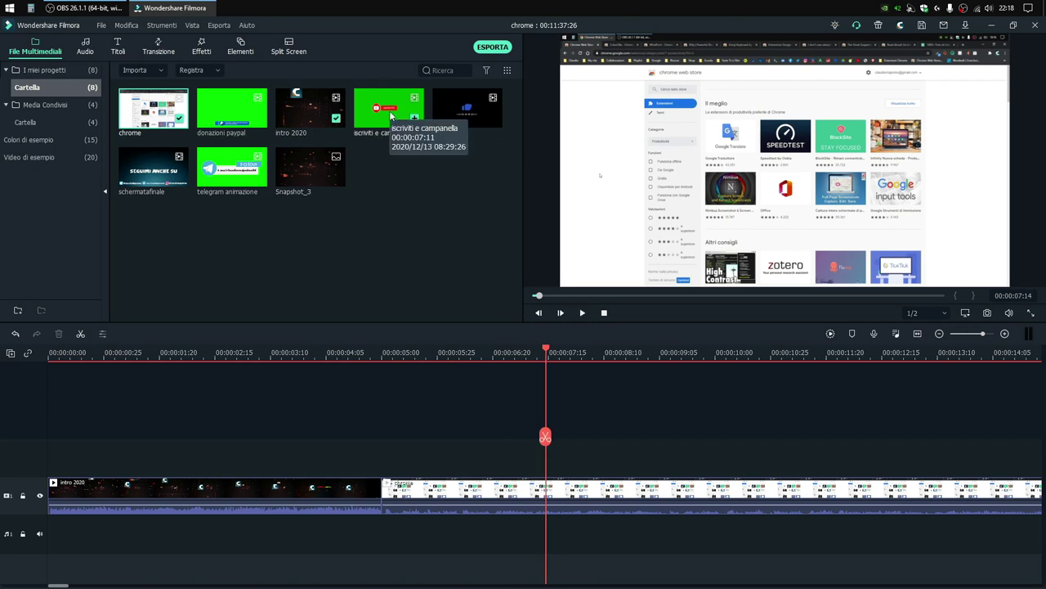
pyautogui.moveTo(378, 117); pyautogui.dragTo(548, 437)
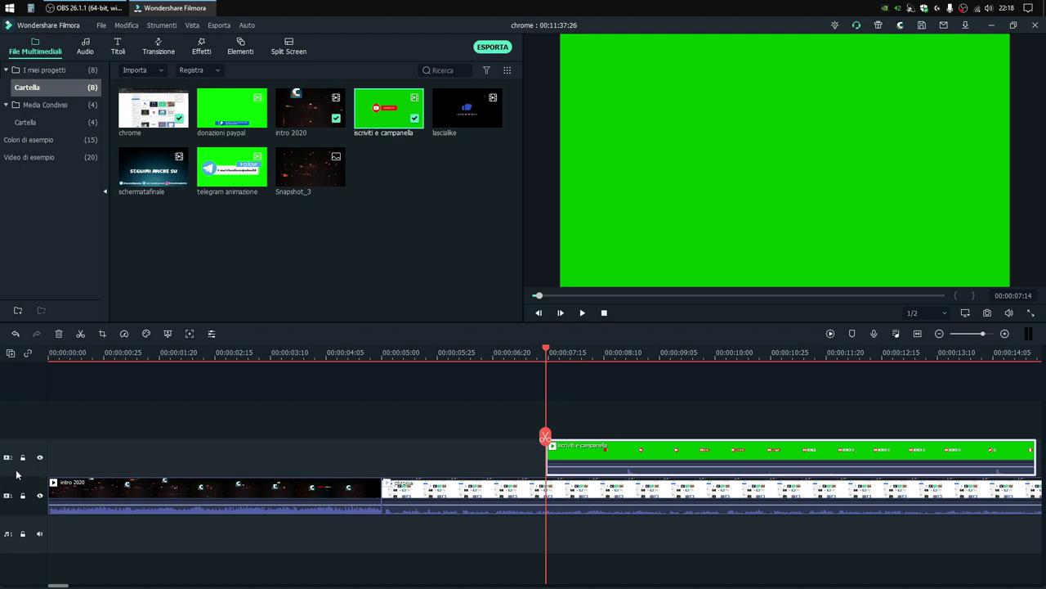
# Step: Examine the commands for adding, deleting and resizing tracks, and view the Gestore Traccia settings without applying them
pyautogui.rightClick(16, 472)
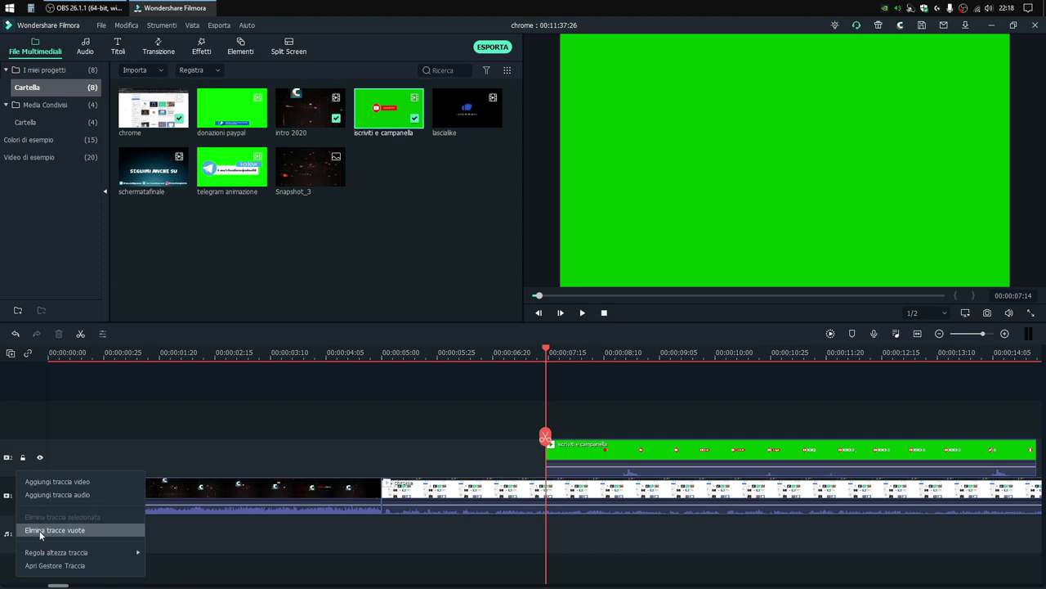
pyautogui.click(6, 474)
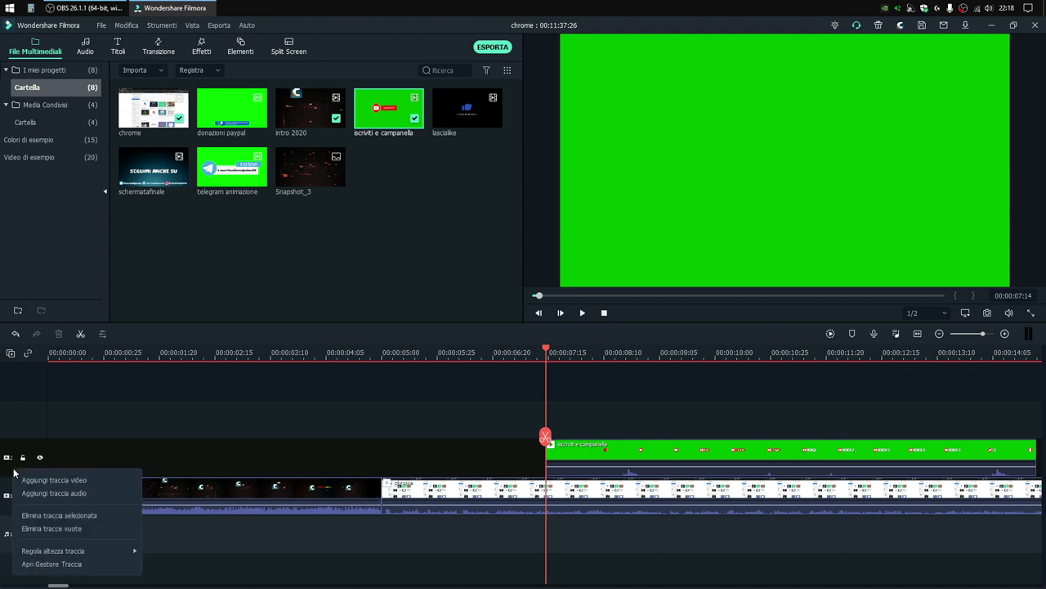
pyautogui.rightClick(14, 472)
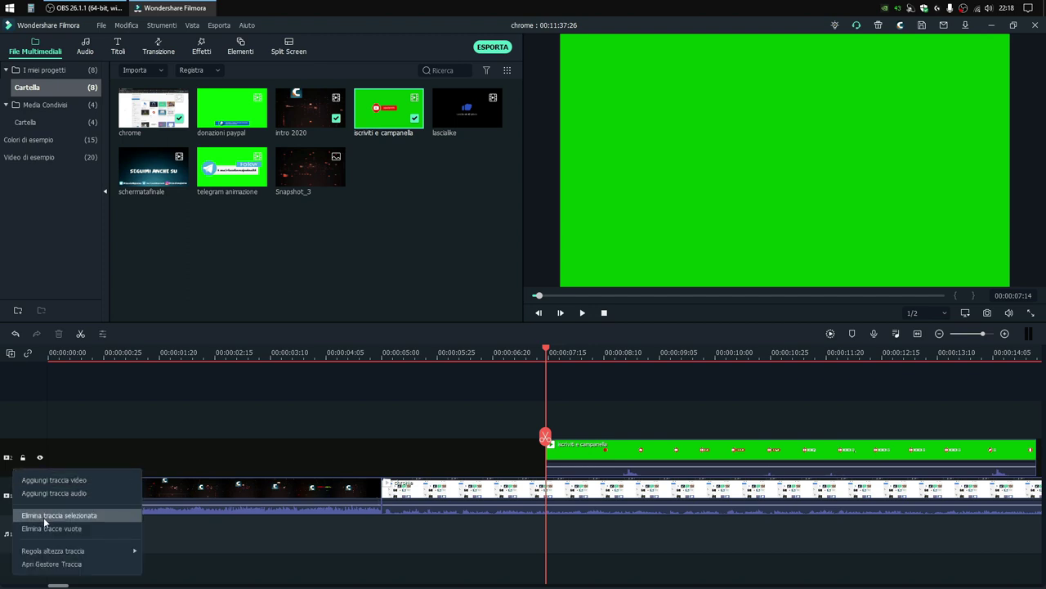
pyautogui.click(13, 359)
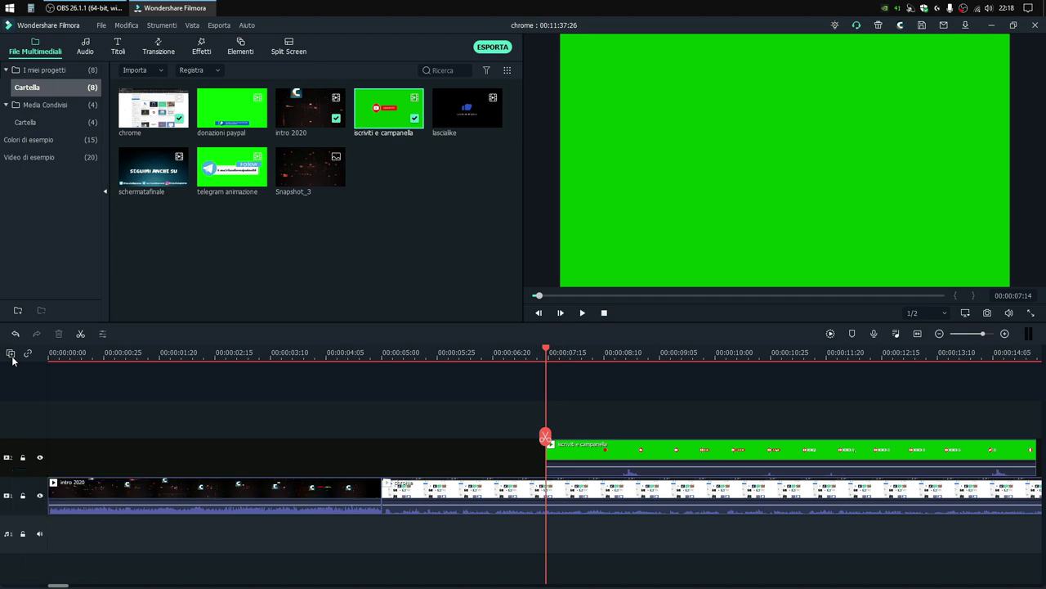
pyautogui.click(11, 357)
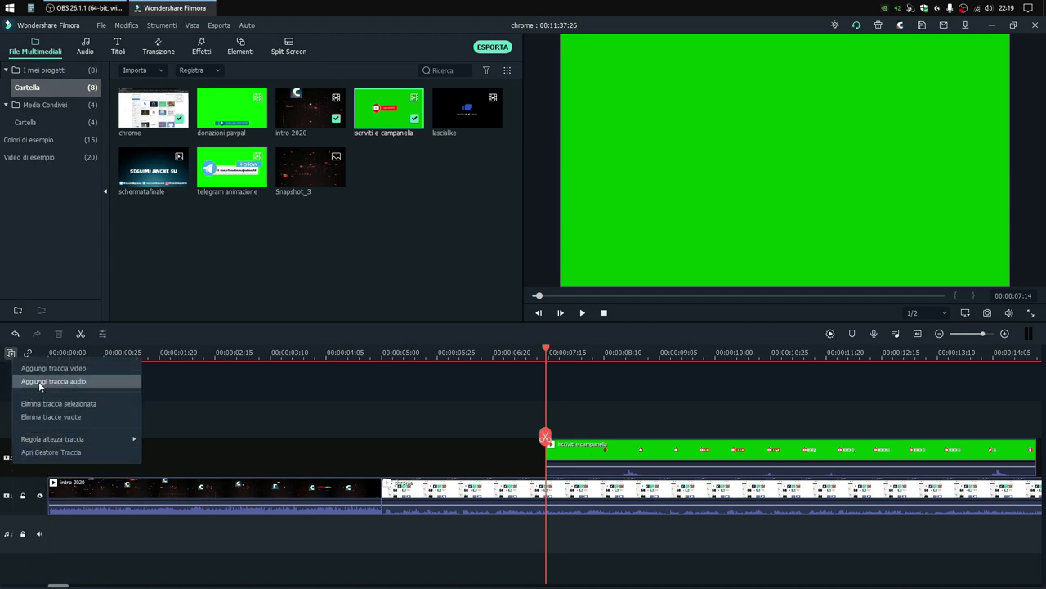
pyautogui.moveTo(39, 446)
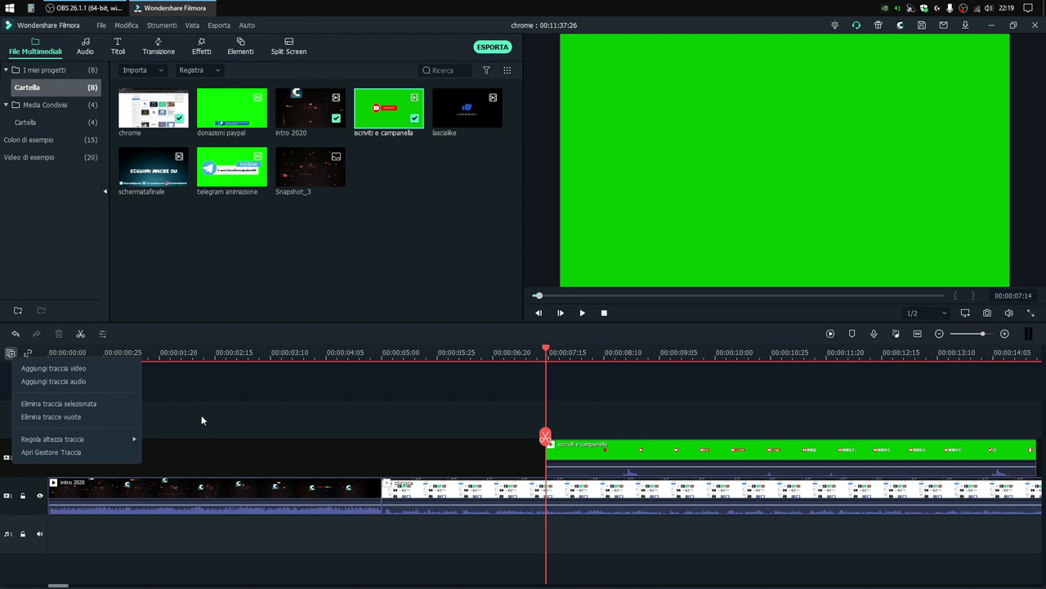
pyautogui.click(92, 454)
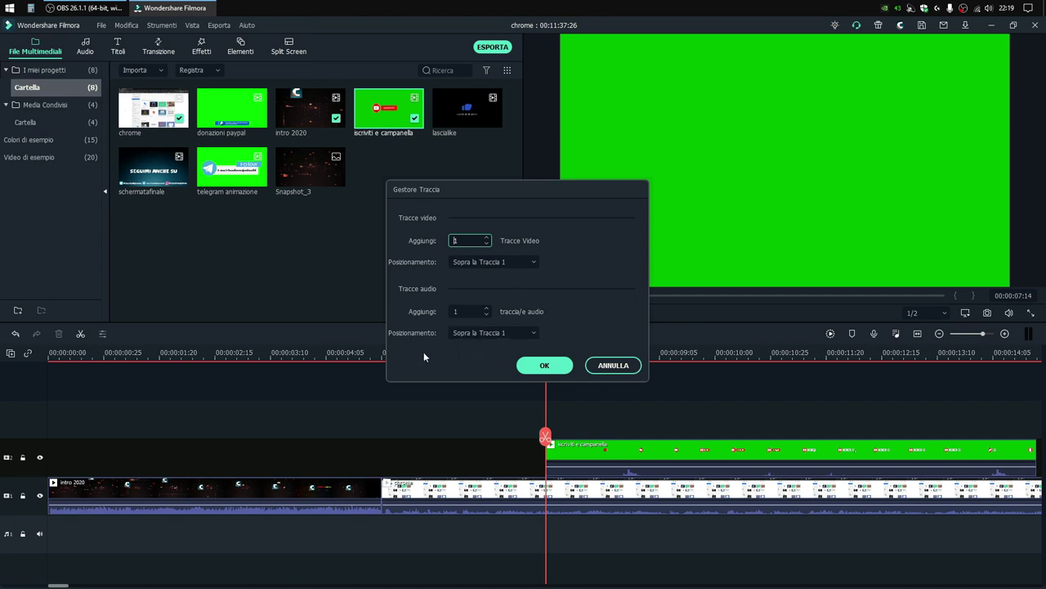
pyautogui.click(610, 366)
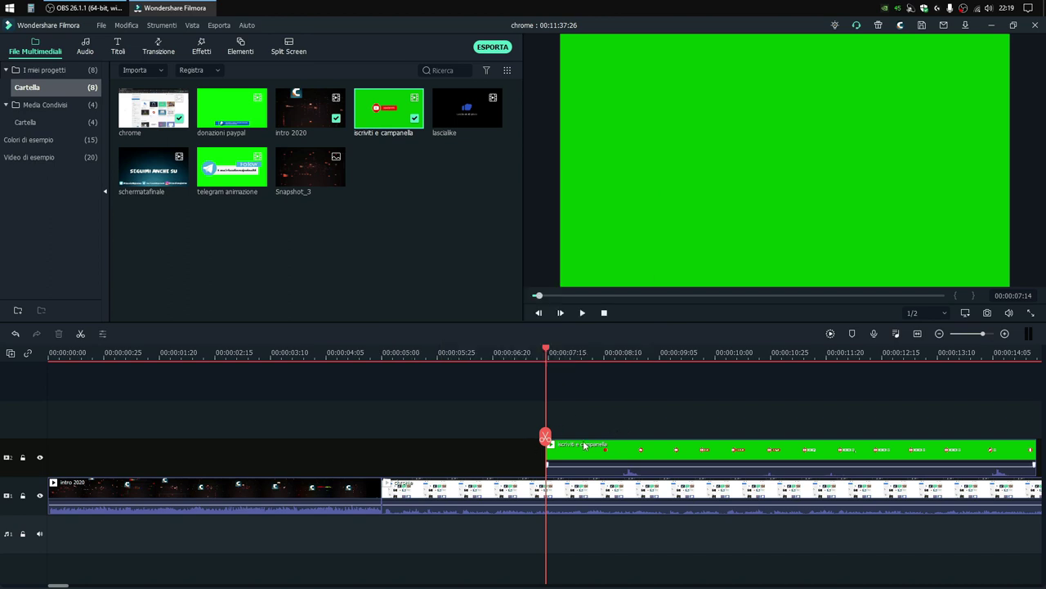
# Step: Apply Chiave cromatica to the iscriviti e campanella clip, sampling its green background, with Compensa 4 and Tolleranza 51
pyautogui.moveTo(545, 435); pyautogui.dragTo(589, 437)
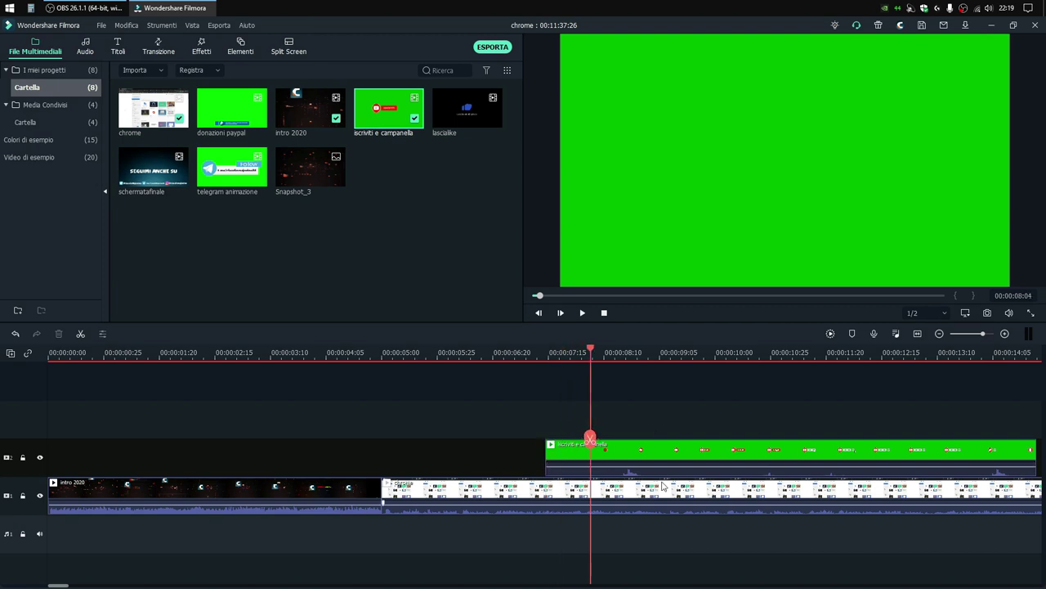
pyautogui.click(616, 459)
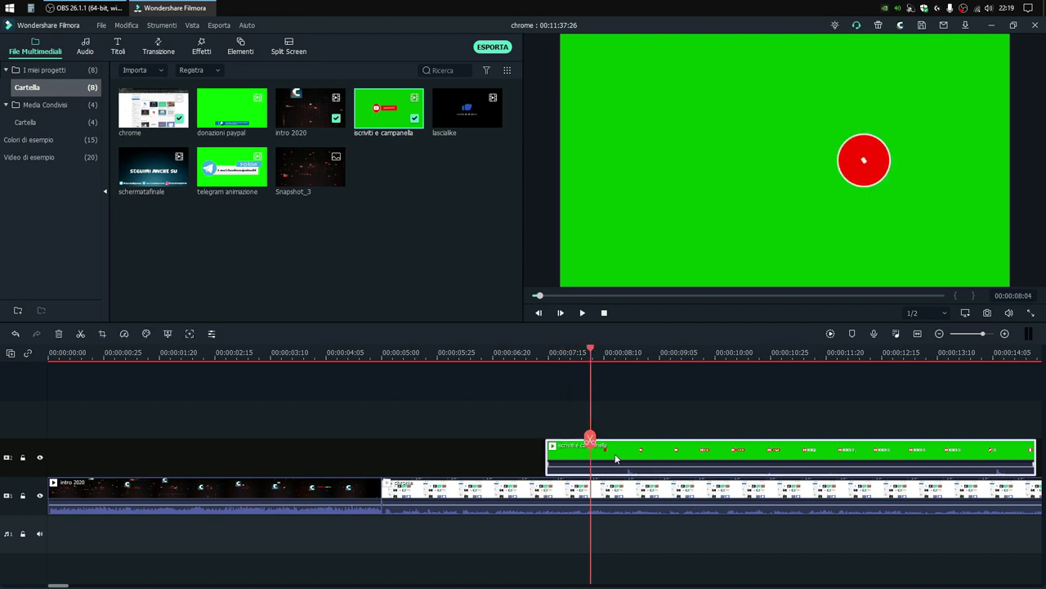
pyautogui.click(167, 336)
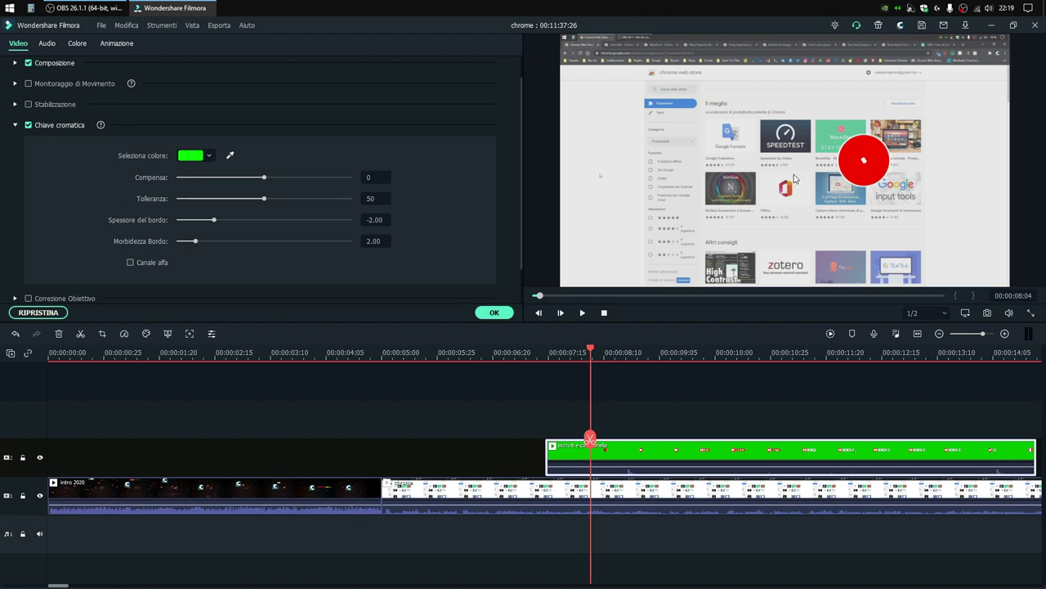
pyautogui.click(228, 157)
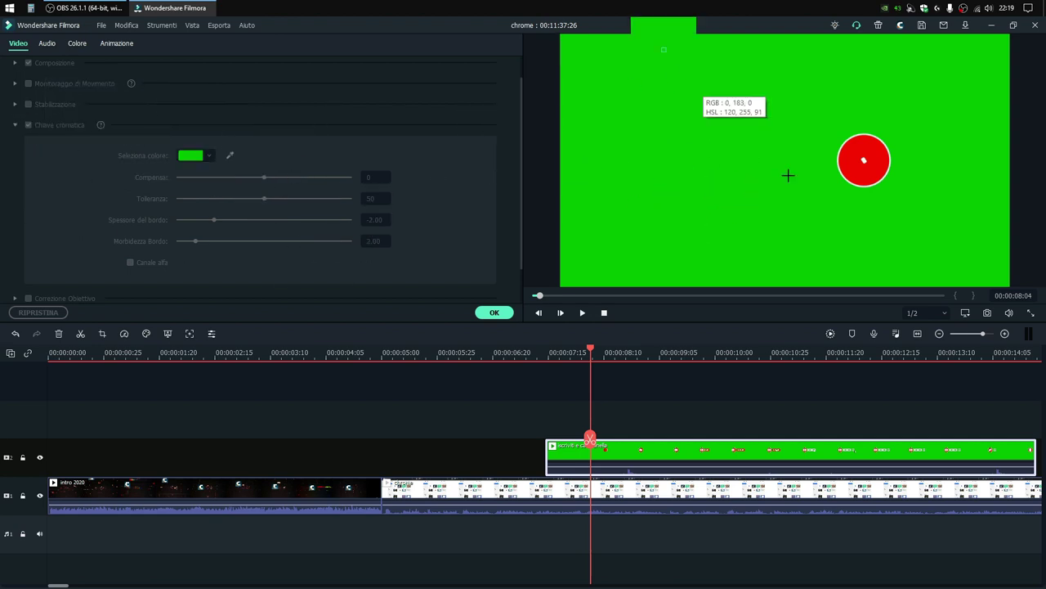
pyautogui.click(707, 171)
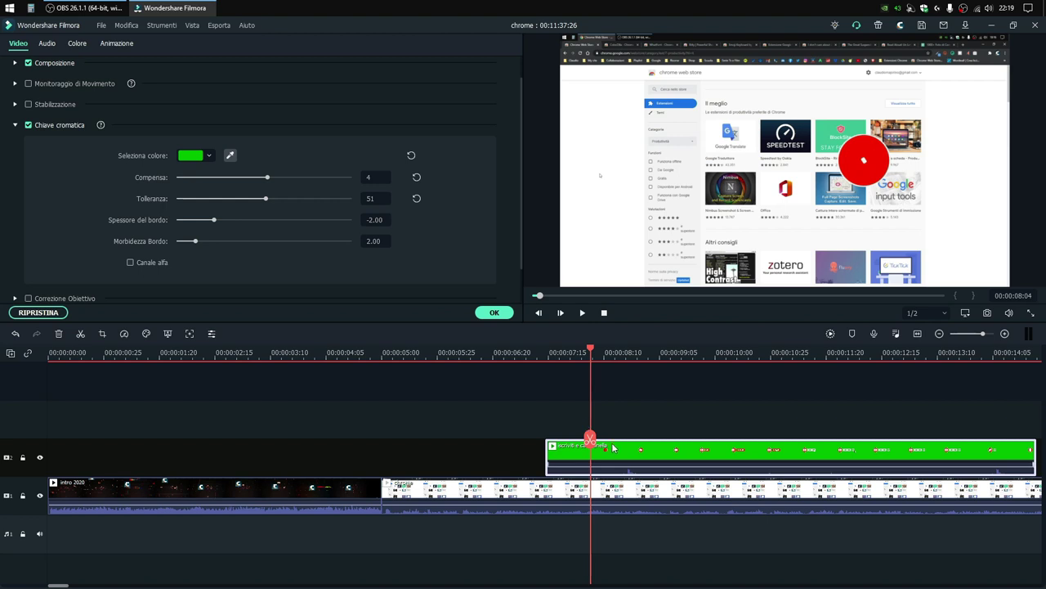
# Step: Set the iscriviti e campanella clip's scale to 50% and its vertical position (Y) to -180
pyautogui.scroll(1, 39, 179)
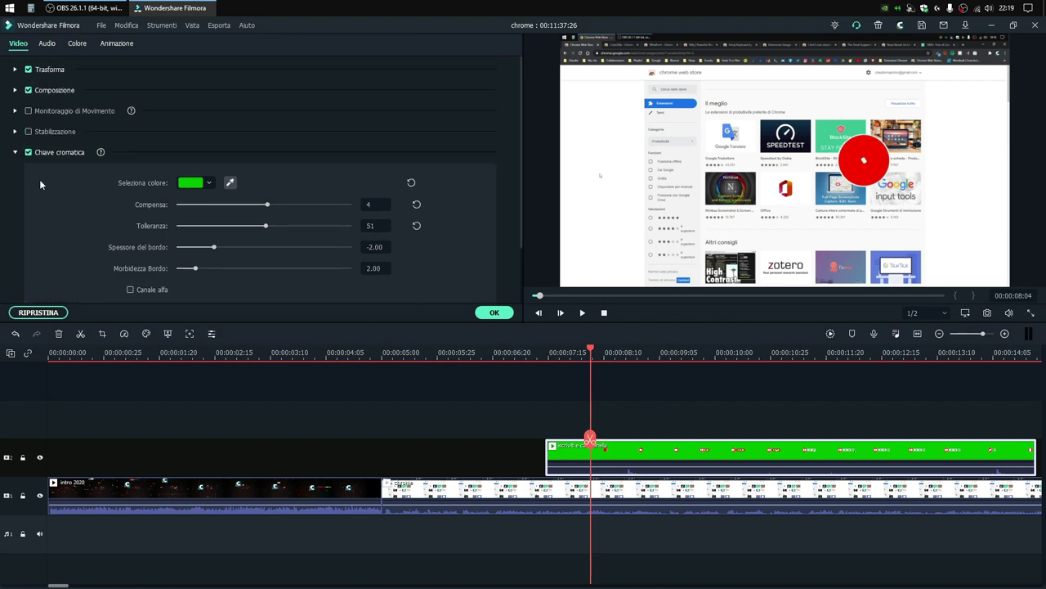
pyautogui.click(15, 71)
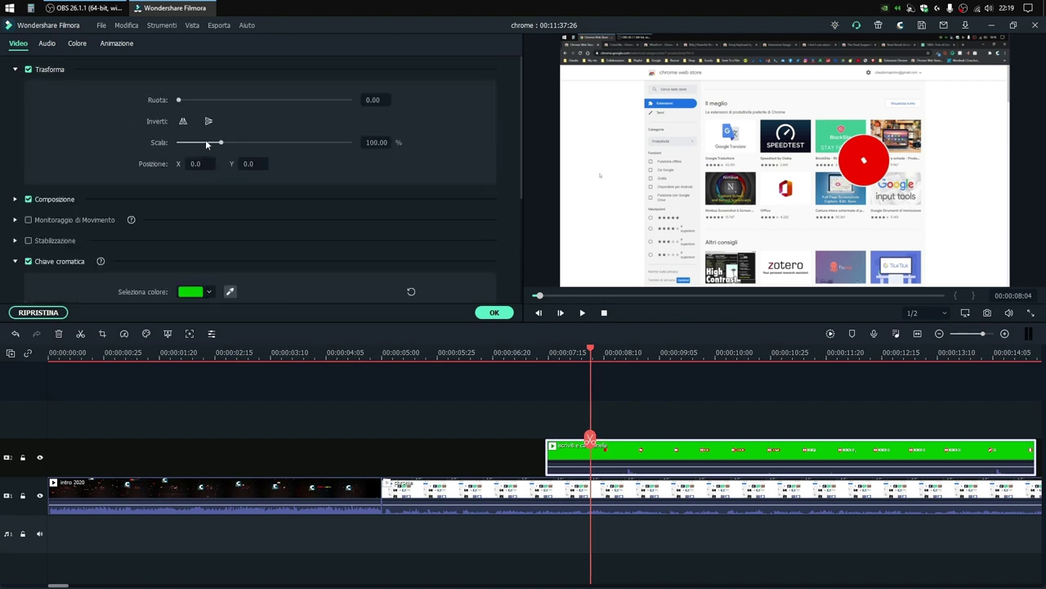
pyautogui.moveTo(221, 141); pyautogui.dragTo(195, 142)
pyautogui.click(369, 144)
pyautogui.write('50')
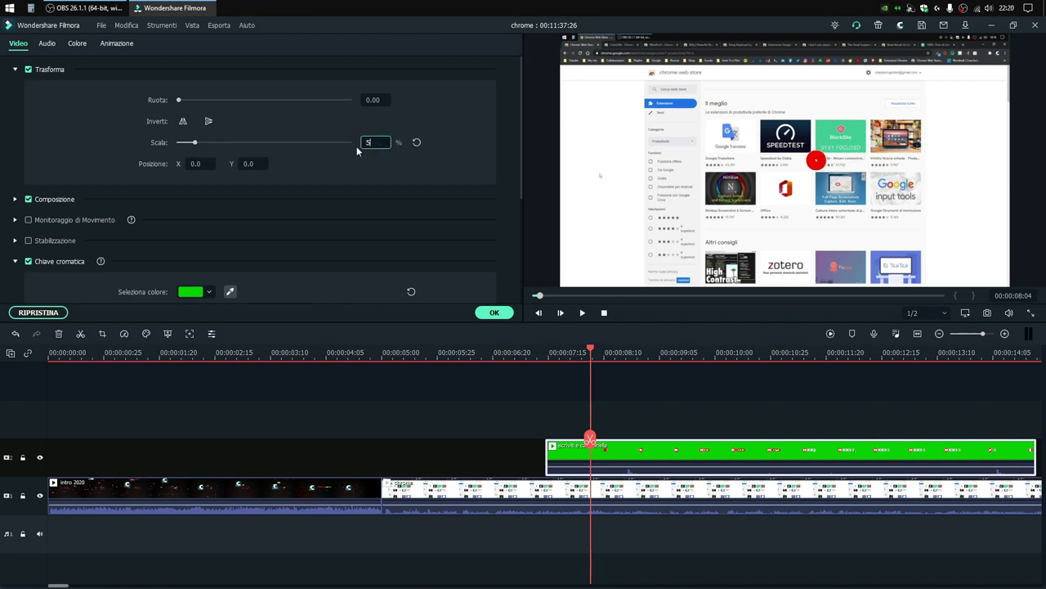
pyautogui.press('Return')
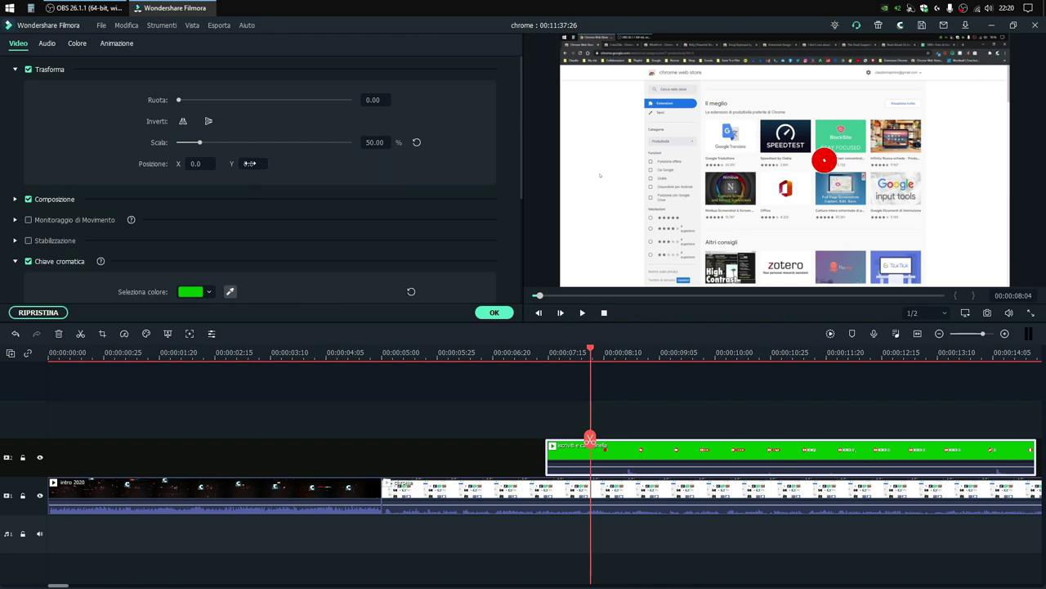
pyautogui.moveTo(249, 164)
pyautogui.mouseDown()
pyautogui.moveTo(260, 164)
pyautogui.moveTo(230, 163)
pyautogui.mouseUp()
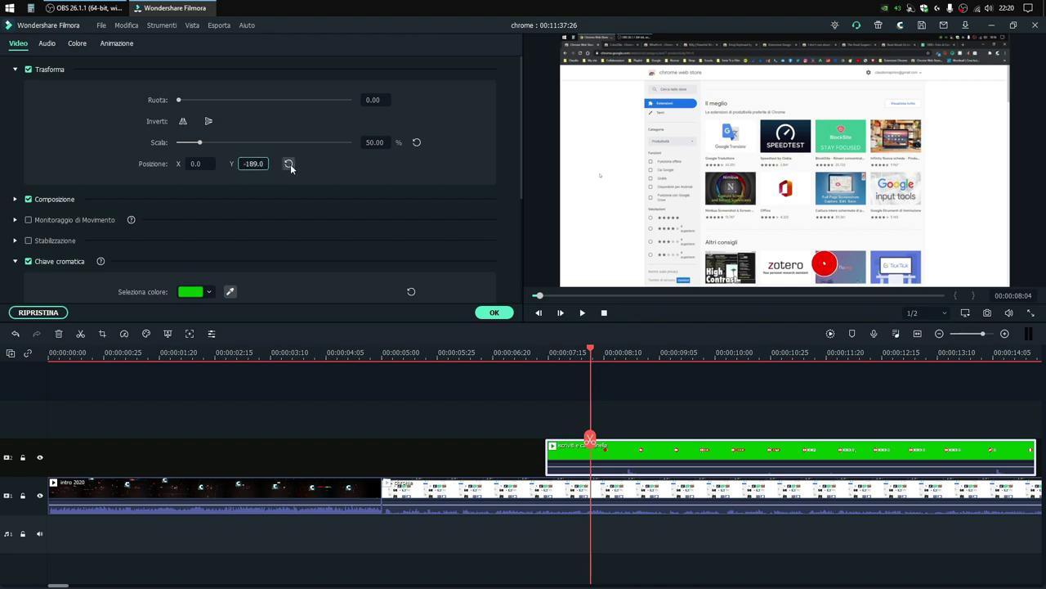
pyautogui.press('Return')
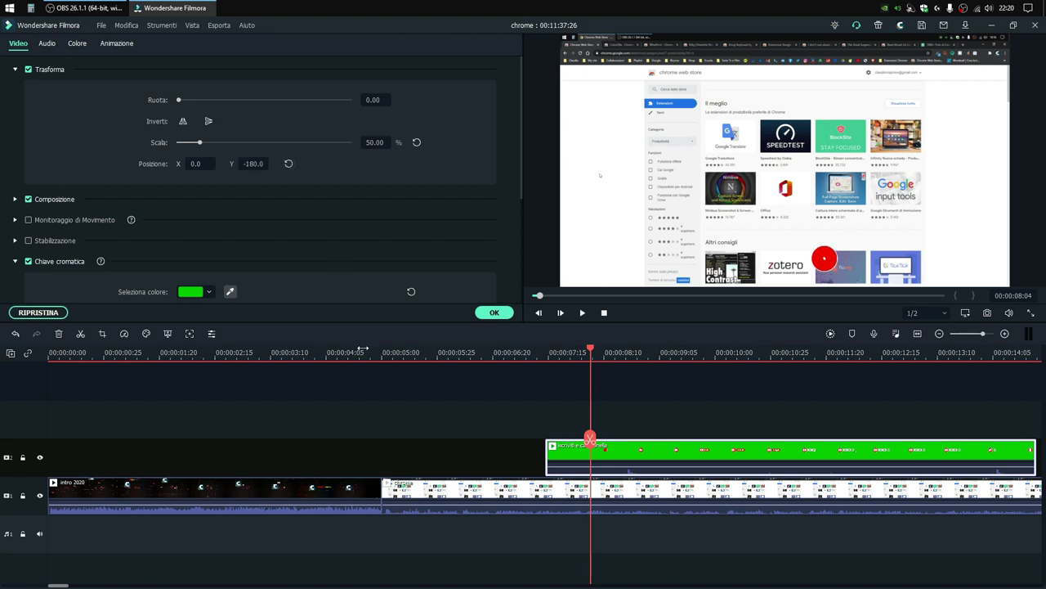
# Step: Play the subscribe overlay over the chrome footage from 00:00:07:07, stop at 00:00:10:10, and confirm the clip's settings
pyautogui.moveTo(590, 442); pyautogui.dragTo(530, 434)
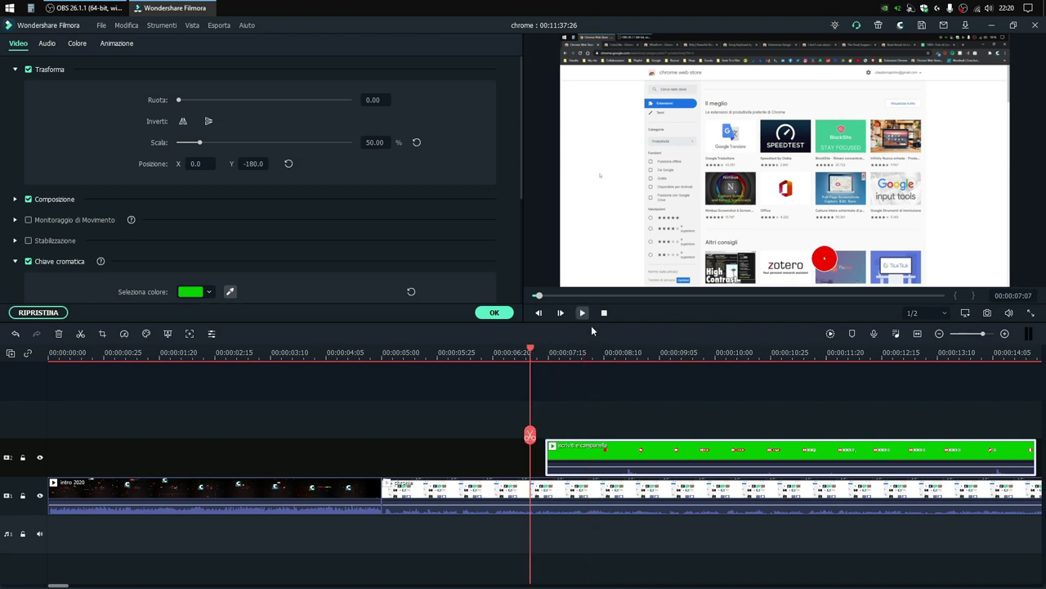
pyautogui.click(590, 323)
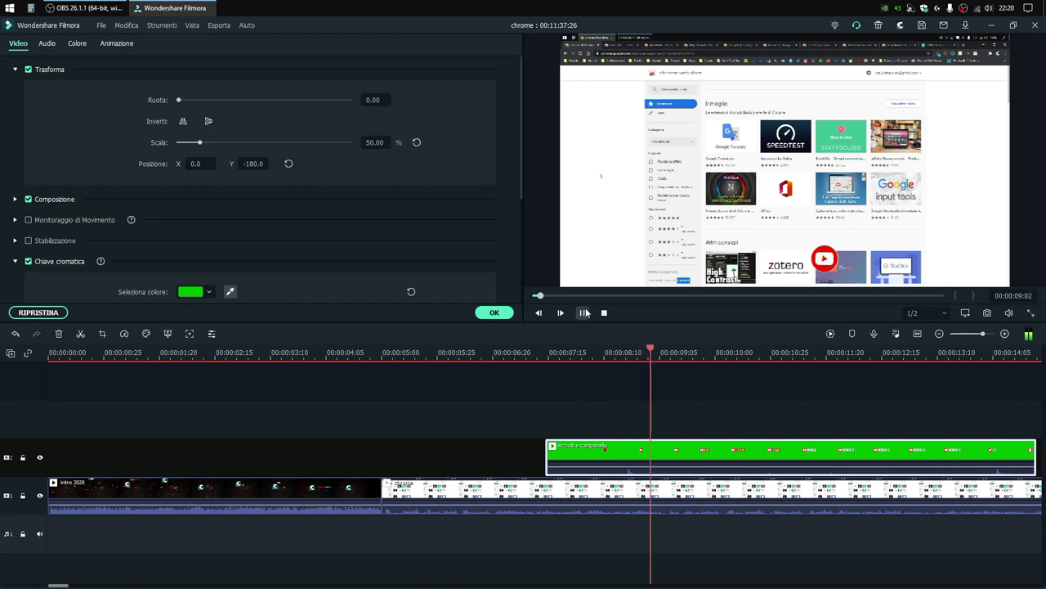
pyautogui.click(585, 314)
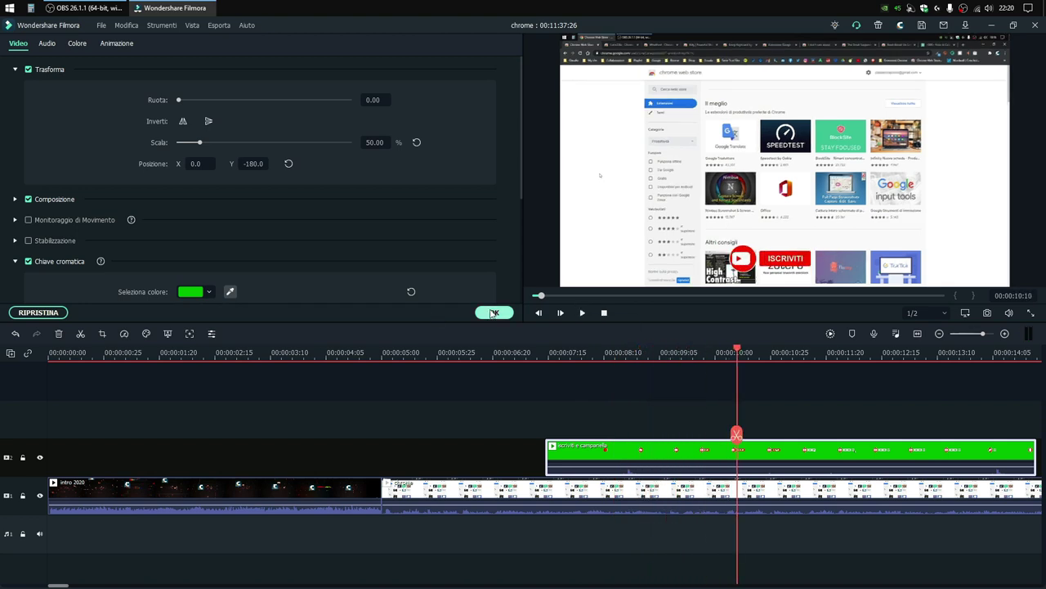
pyautogui.click(494, 312)
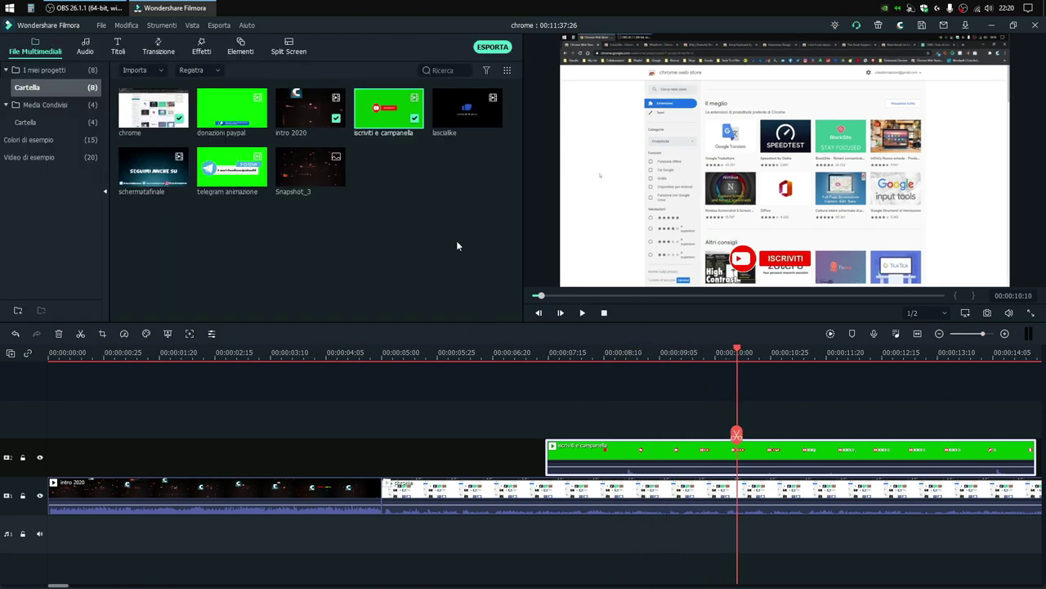
# Step: Compare the iscriviti e campanella clip with Chiave cromatica off and on, leave it enabled and confirm the settings
pyautogui.doubleClick(632, 455)
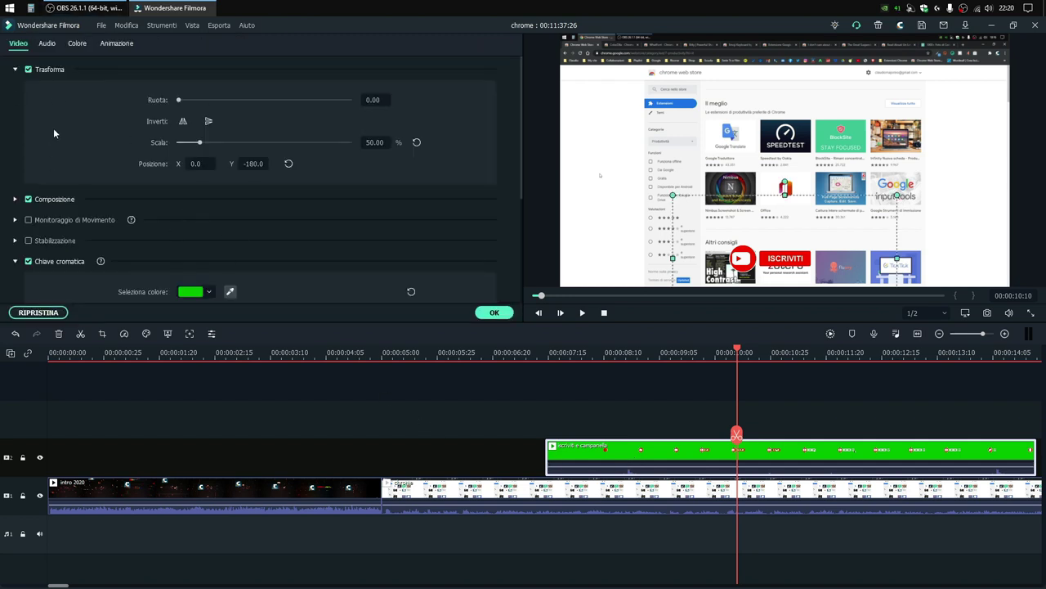
pyautogui.scroll(-2, 65, 131)
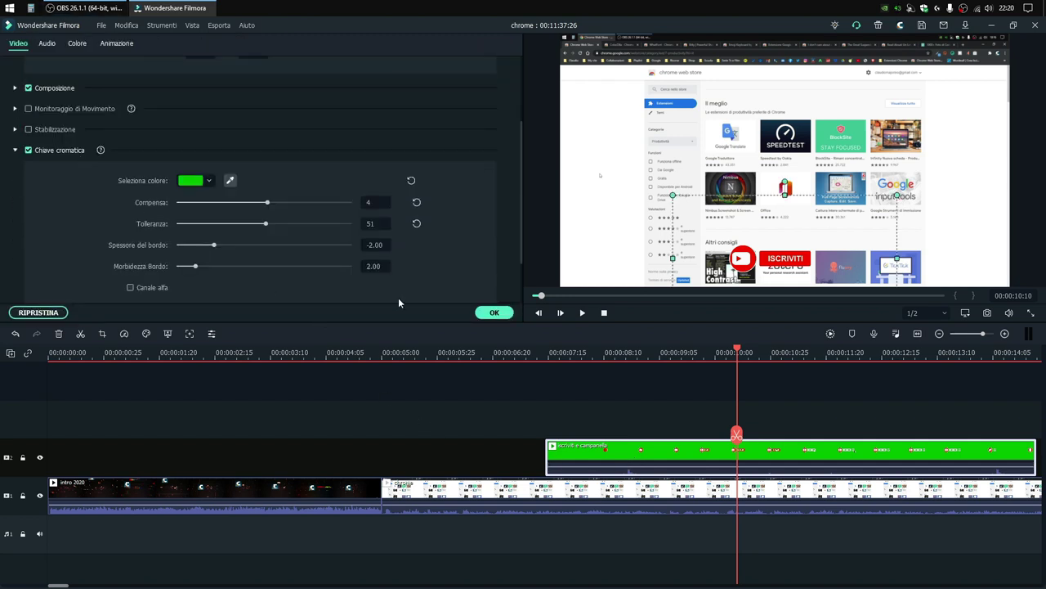
pyautogui.click(29, 151)
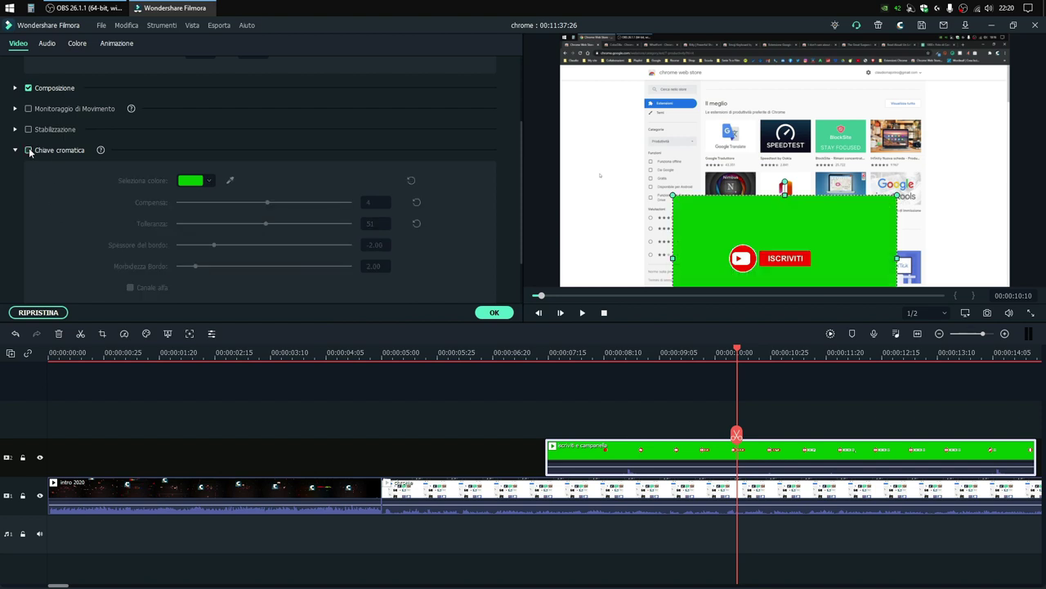
pyautogui.click(29, 150)
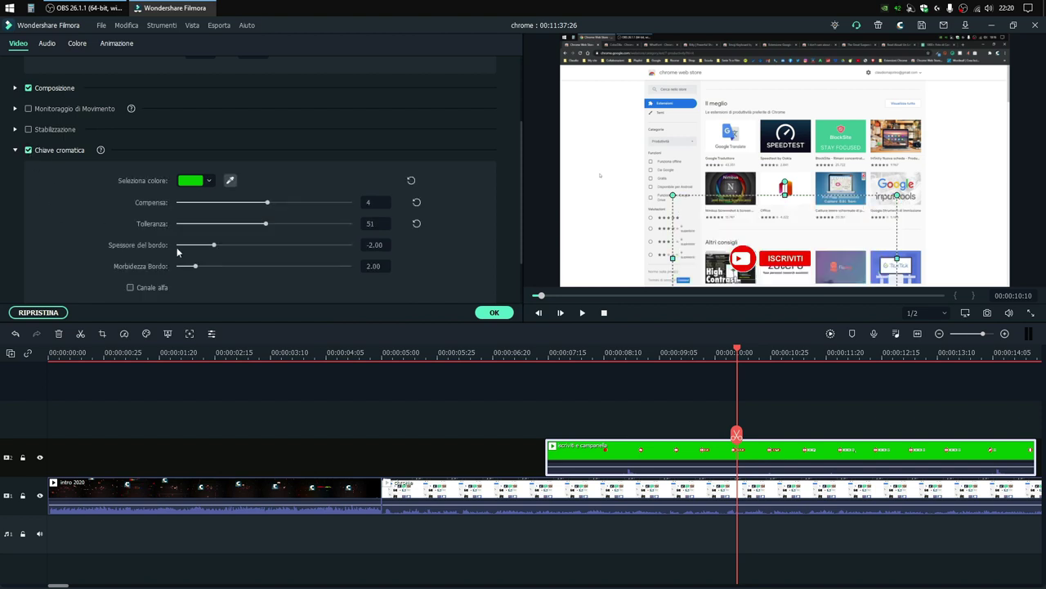
pyautogui.click(490, 313)
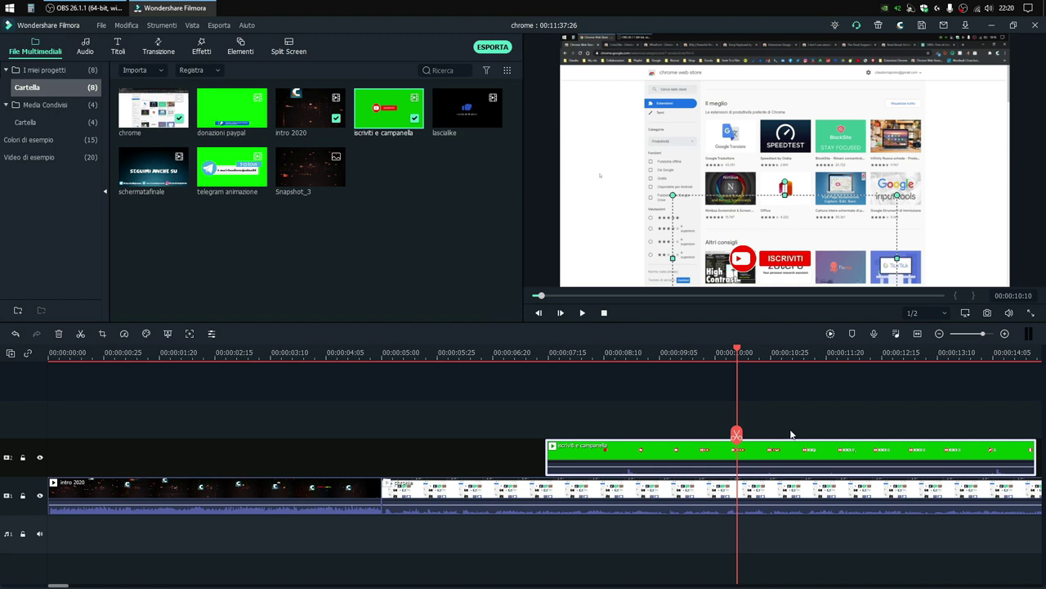
# Step: Play on to 00:00:18:24 and place the telegram animazione clip there on the second video track
pyautogui.press('space')
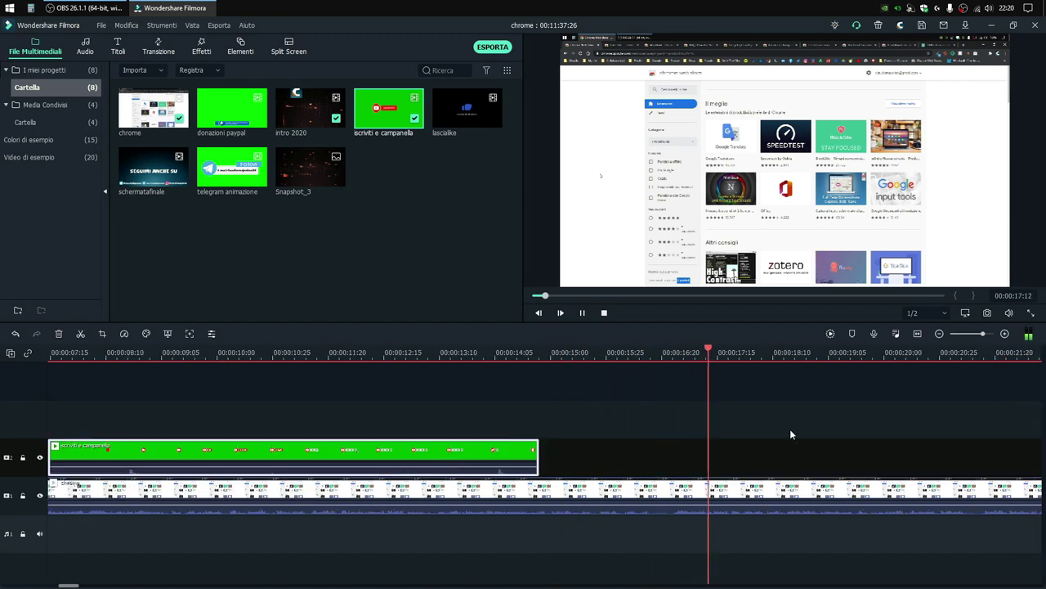
pyautogui.press('space')
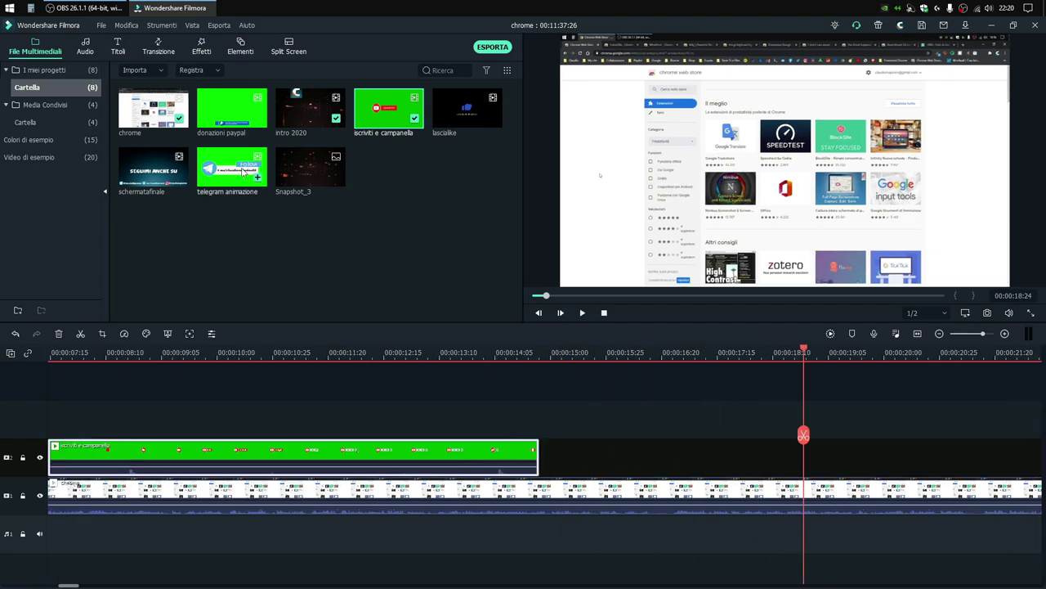
pyautogui.moveTo(238, 166); pyautogui.dragTo(807, 471)
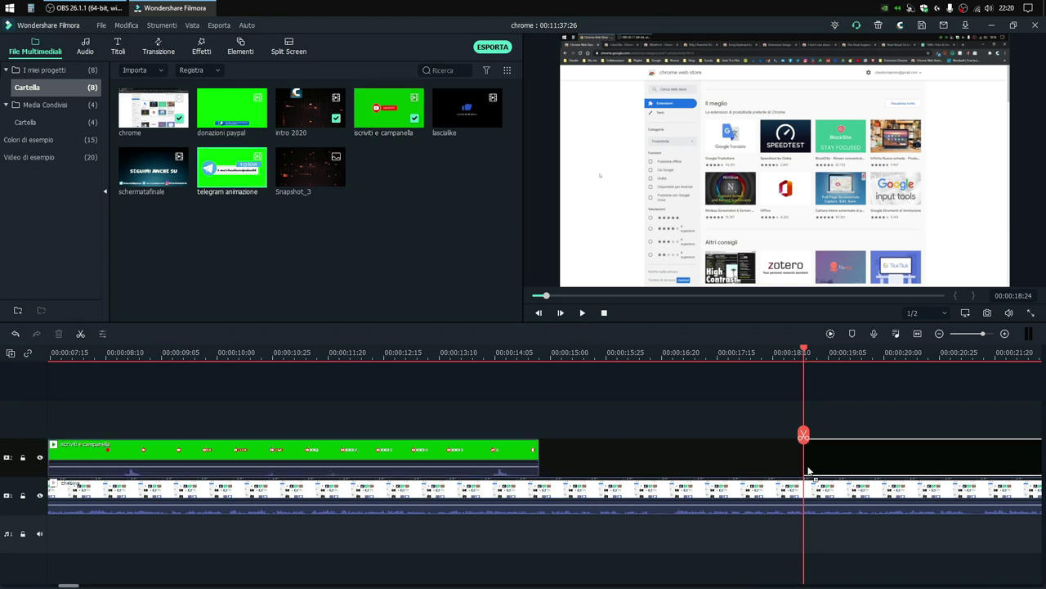
pyautogui.moveTo(807, 471); pyautogui.dragTo(808, 471)
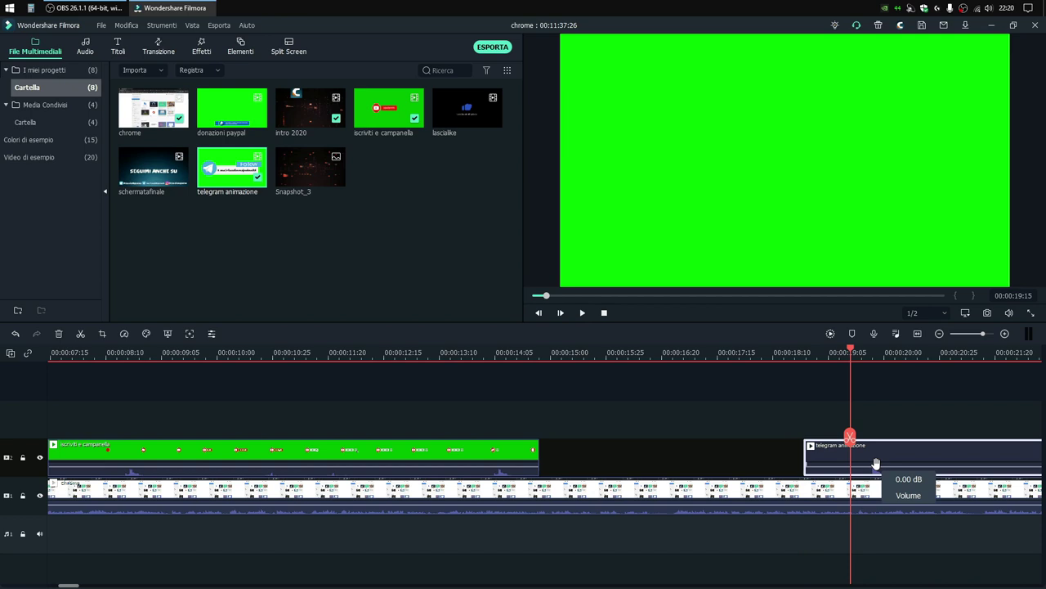
# Step: Apply Chiave cromatica to the telegram animazione clip, using its green background as the key colour with Compensa 2
pyautogui.doubleClick(876, 463)
pyautogui.click(28, 81)
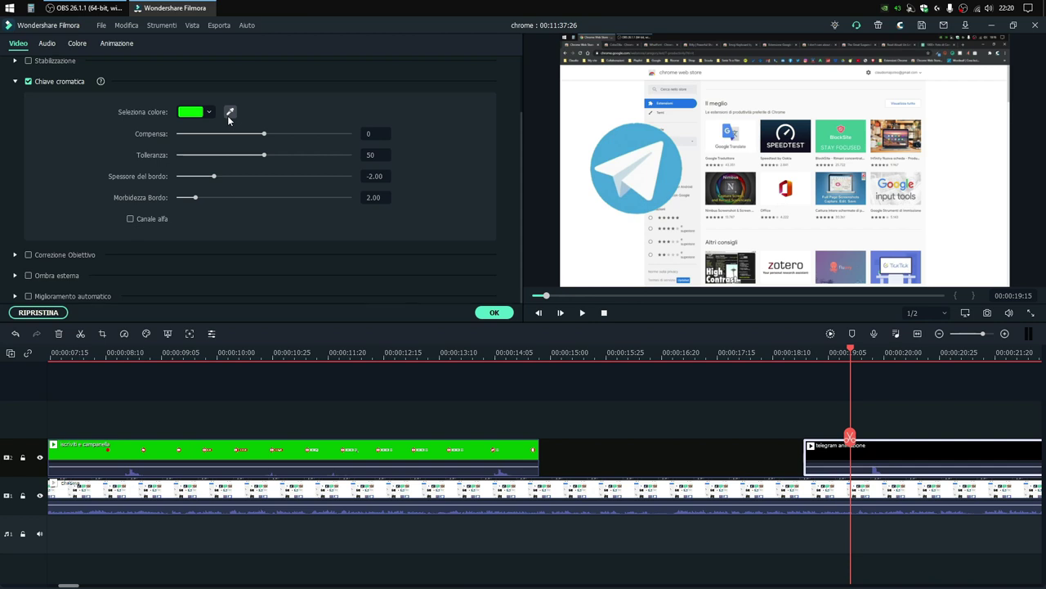
pyautogui.click(229, 119)
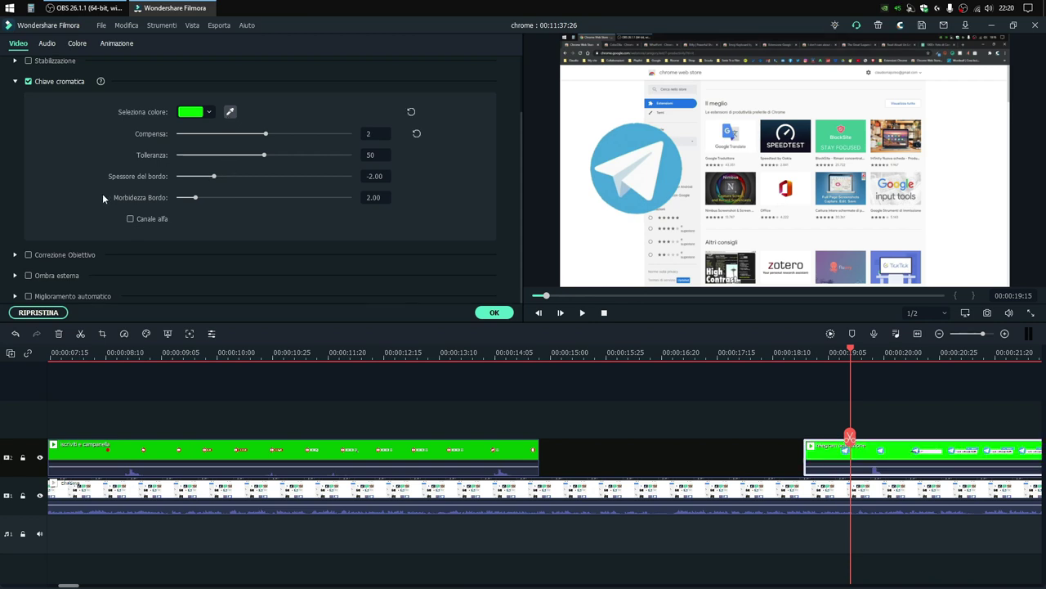
pyautogui.scroll(5, 35, 175)
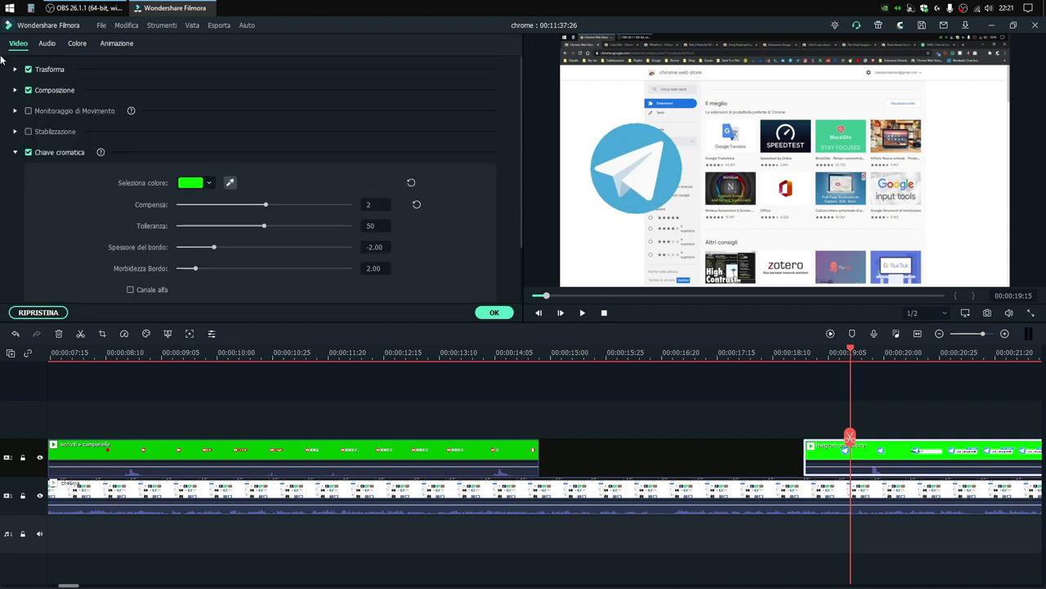
# Step: Set the telegram animazione clip's scale to 50% and its vertical position (Y) to -170, and confirm
pyautogui.moveTo(206, 145); pyautogui.dragTo(203, 144)
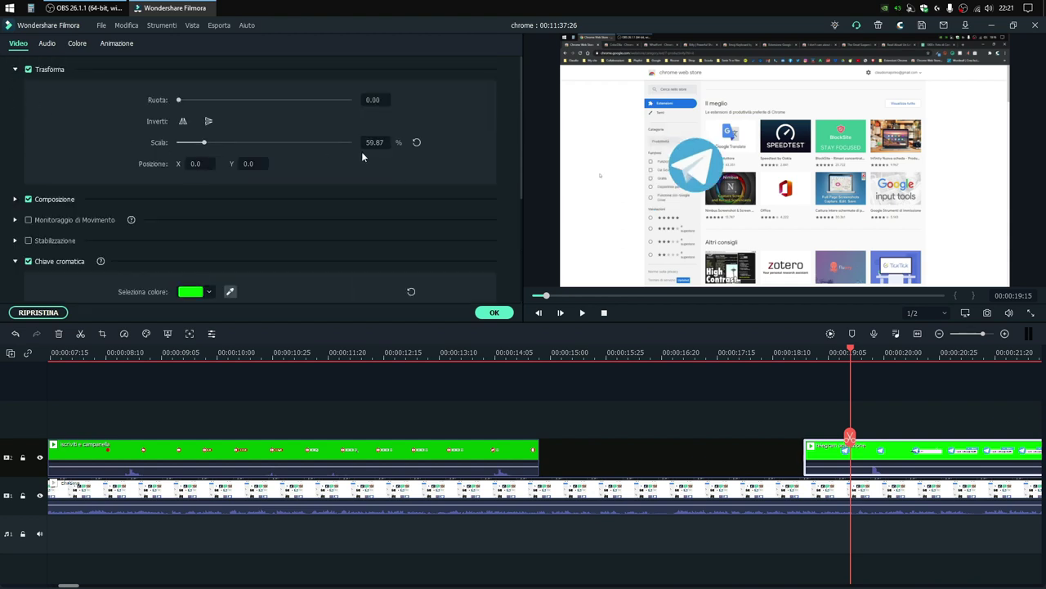
pyautogui.click(373, 142)
pyautogui.write('50')
pyautogui.press('Return')
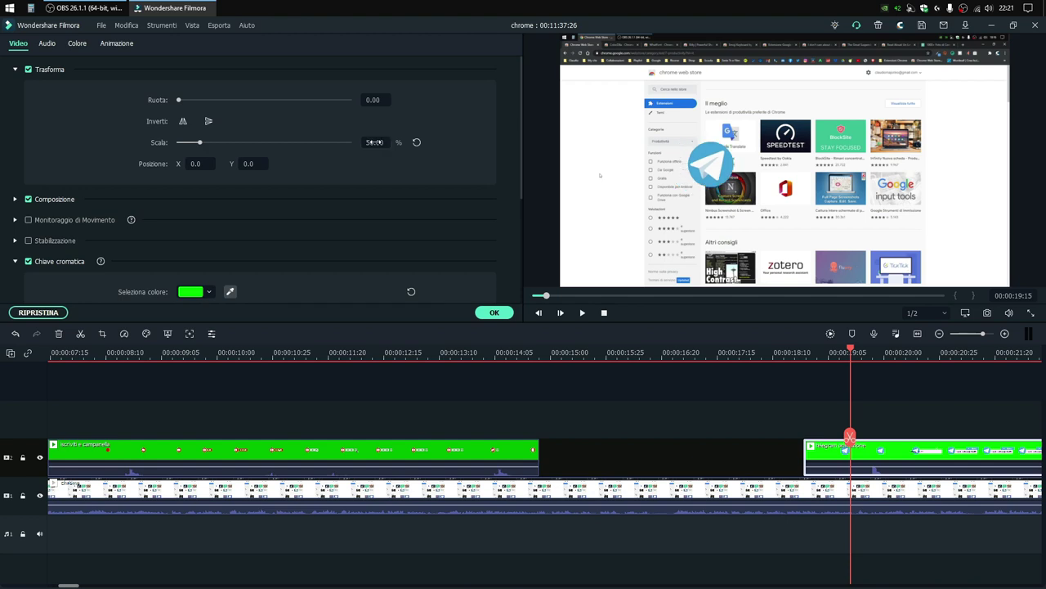
pyautogui.click(258, 162)
pyautogui.write('-170')
pyautogui.press('Return')
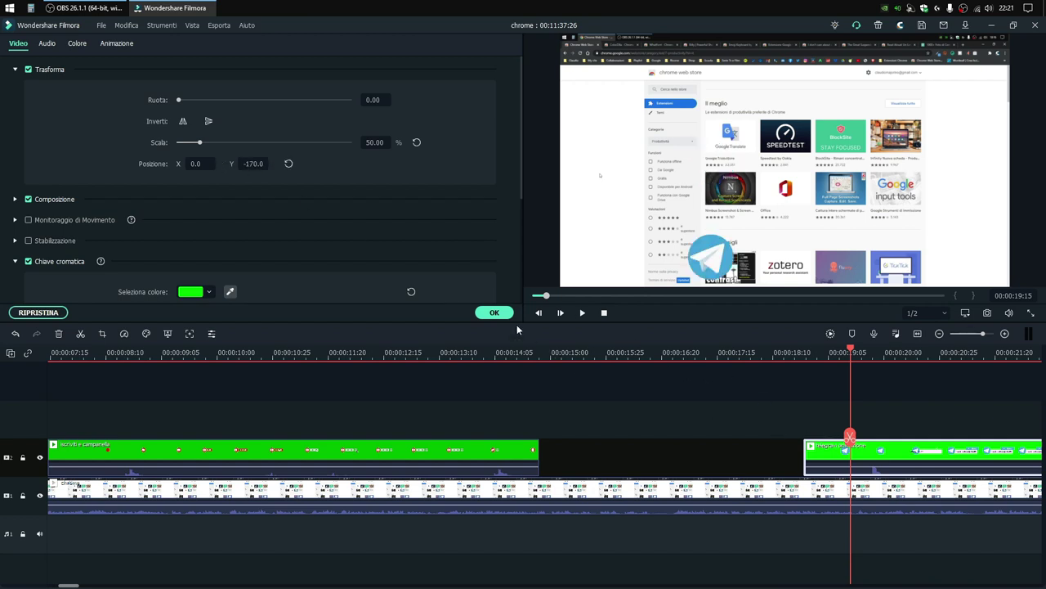
pyautogui.click(489, 313)
# Step: Play the Telegram overlay on to 00:00:37:18 and place the TerzInferiori 24 lower-third title there on the second video track
pyautogui.press('space')
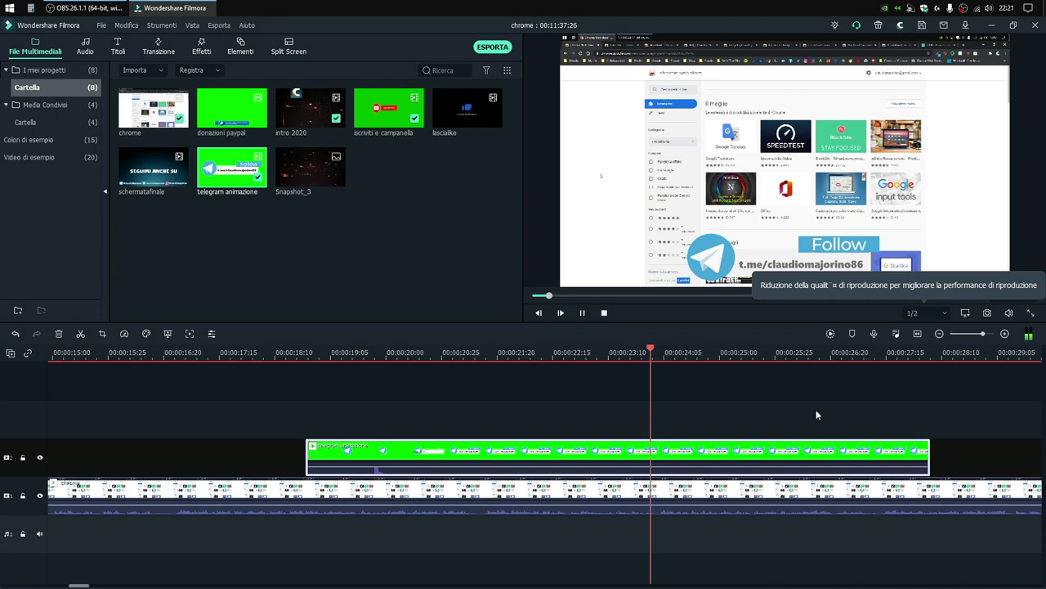
pyautogui.click(854, 393)
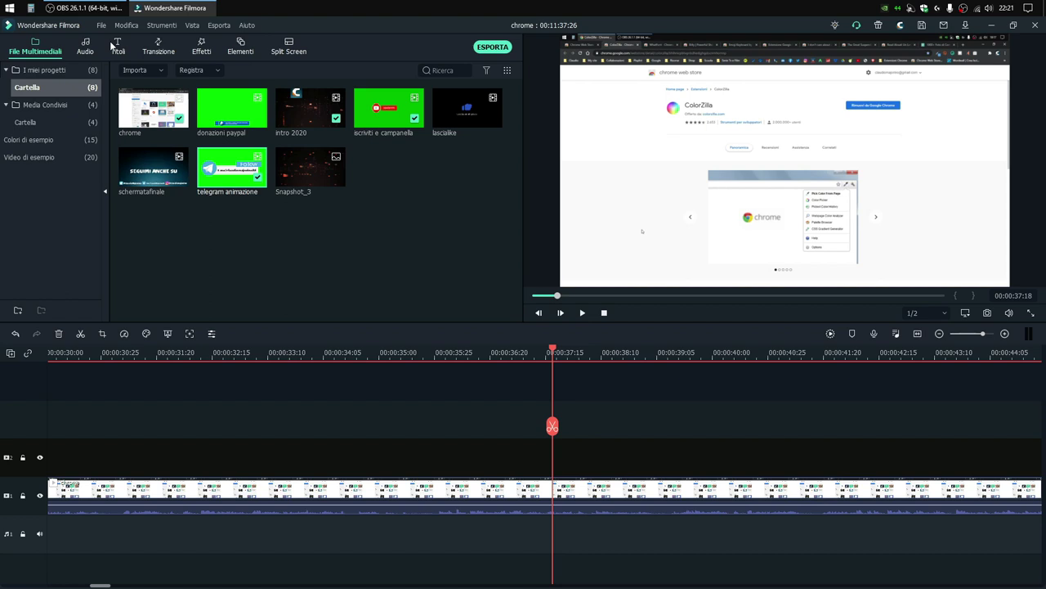
pyautogui.click(115, 46)
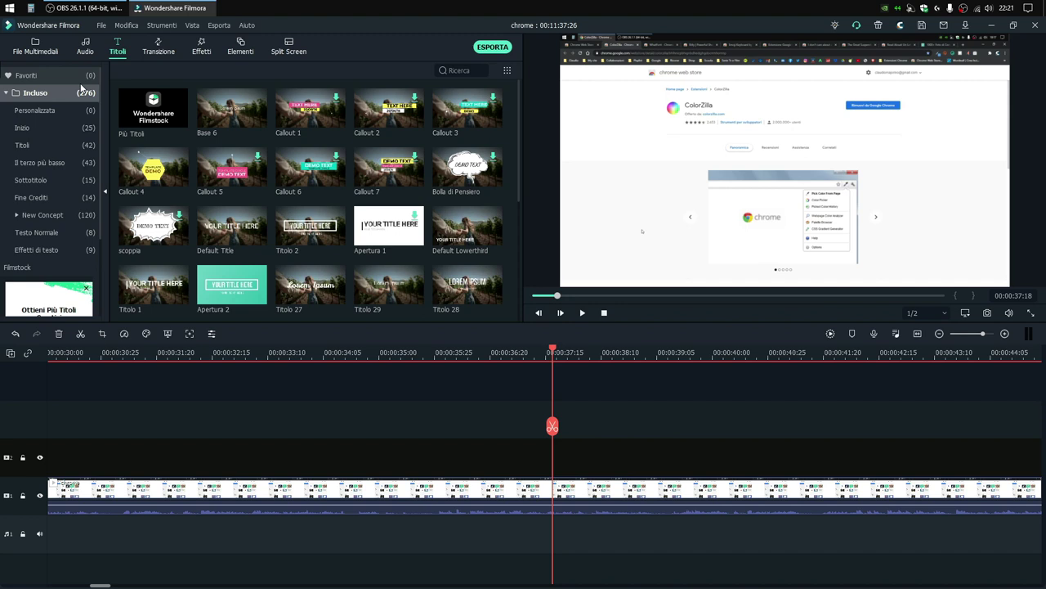
pyautogui.click(30, 166)
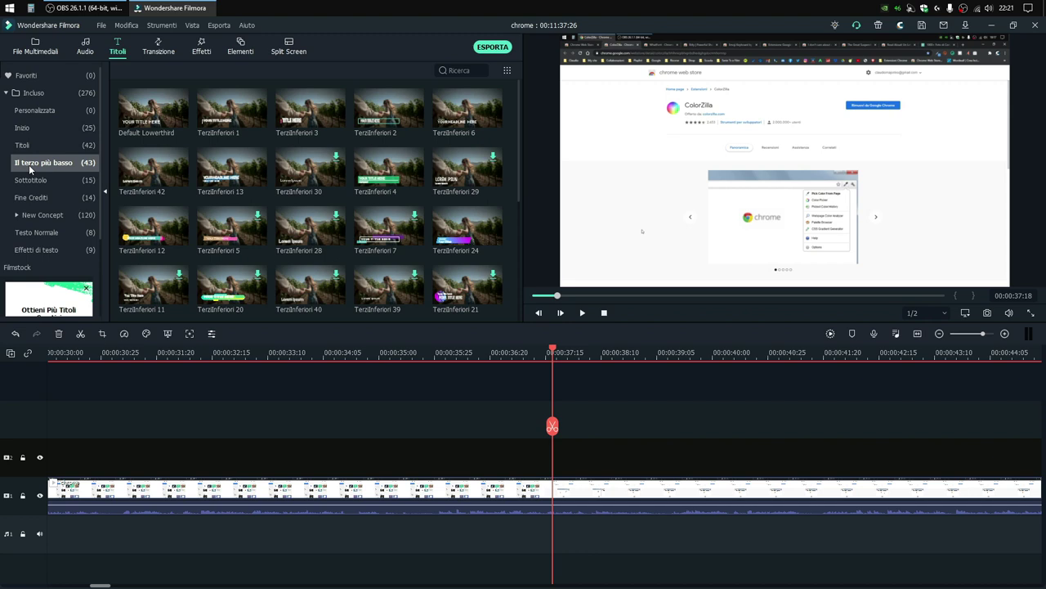
pyautogui.moveTo(467, 227); pyautogui.dragTo(582, 463)
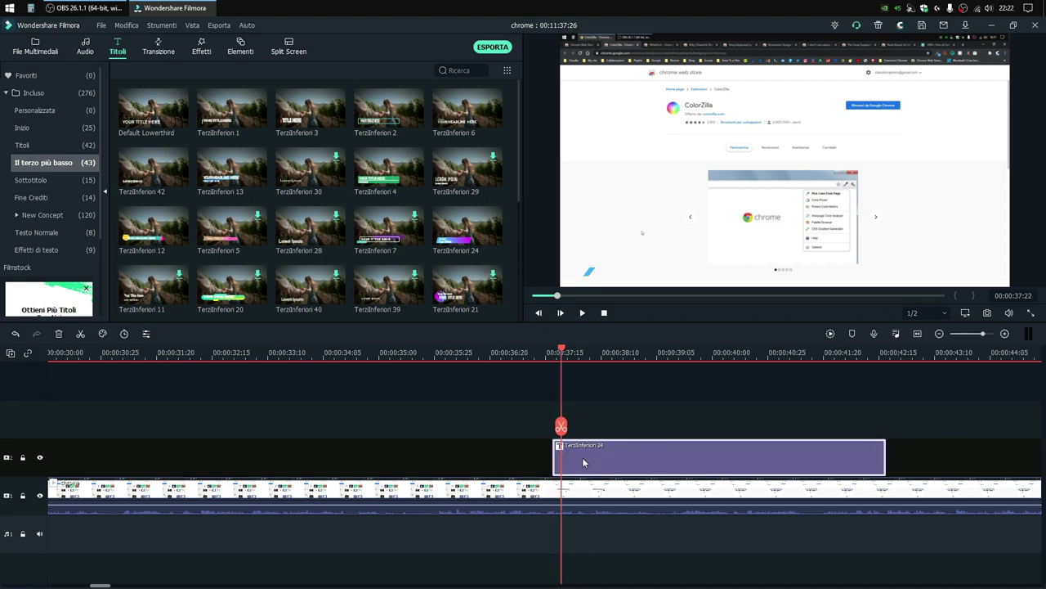
# Step: Clear the small YOUR TEXT line from the TerzInferiori 24 title and confirm the edit
pyautogui.doubleClick(582, 462)
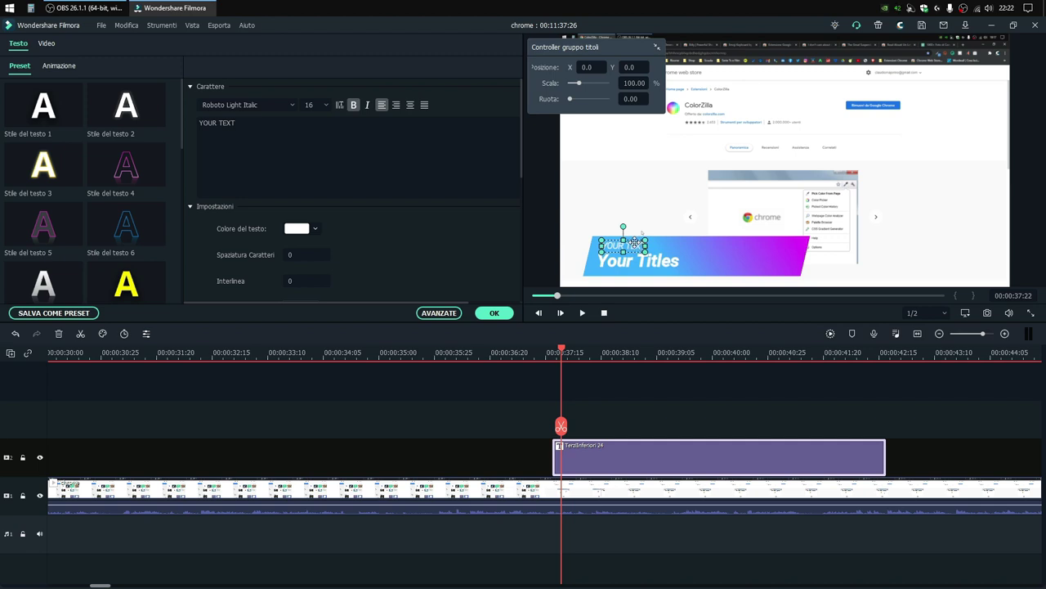
pyautogui.hotkey('ctrl', 'z')
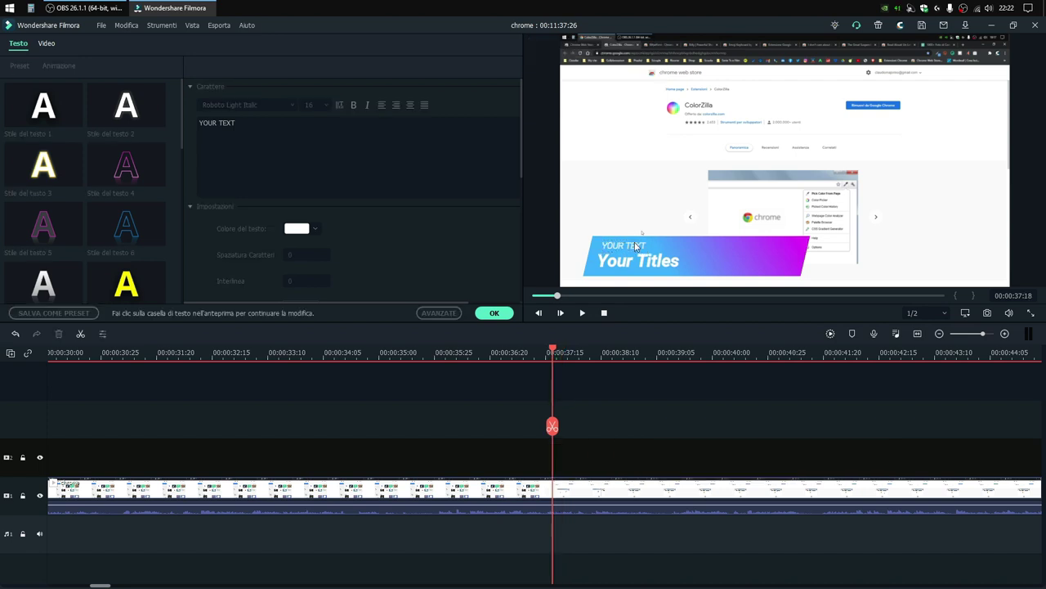
pyautogui.hotkey('ctrl', 'y')
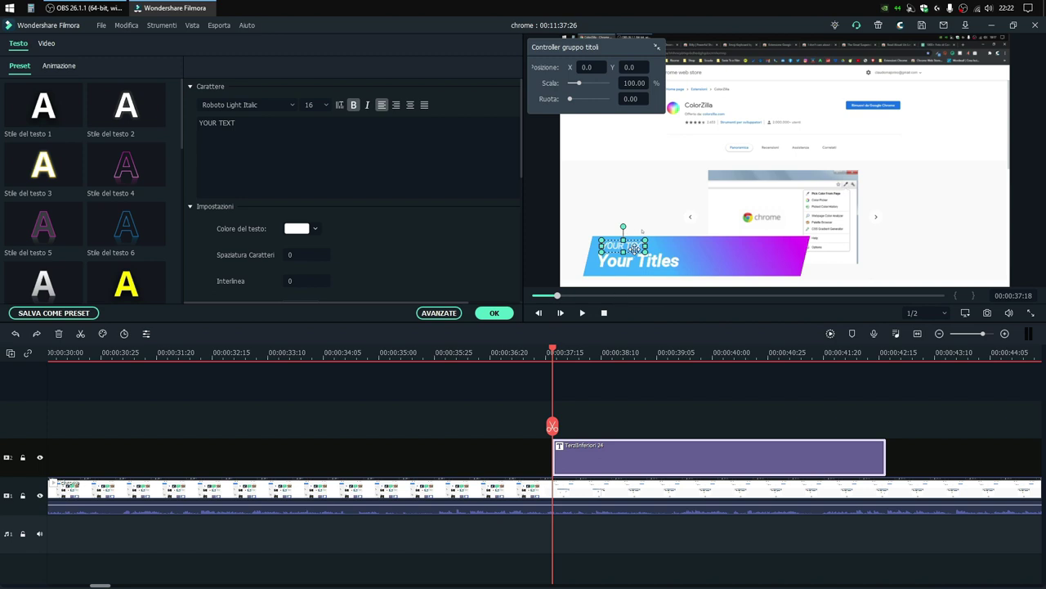
pyautogui.rightClick(635, 253)
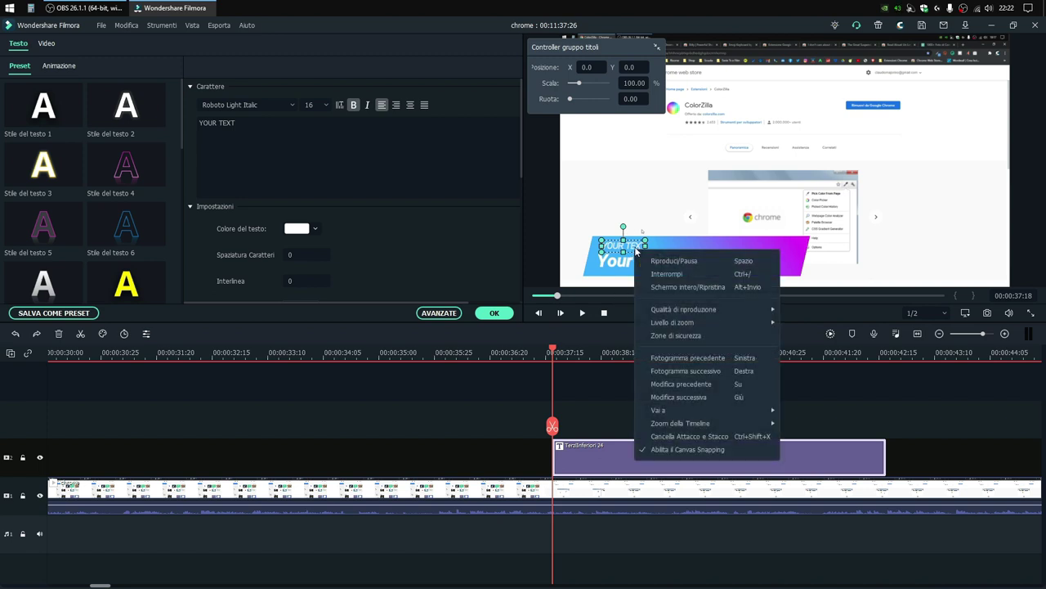
pyautogui.click(269, 137)
pyautogui.hotkey('ctrl', 'a')
pyautogui.press('BackSpace')
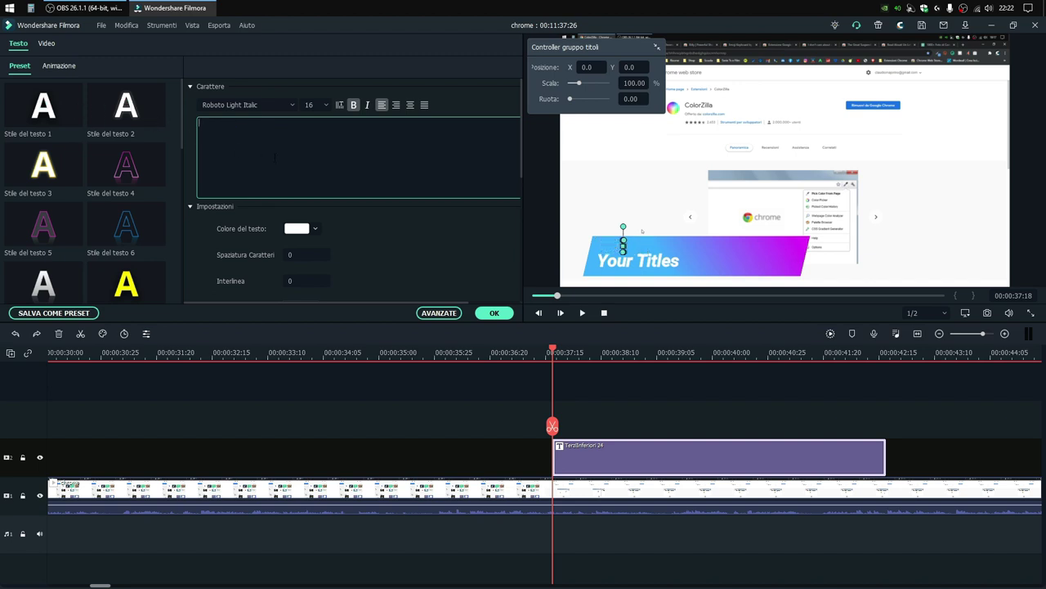
pyautogui.click(494, 313)
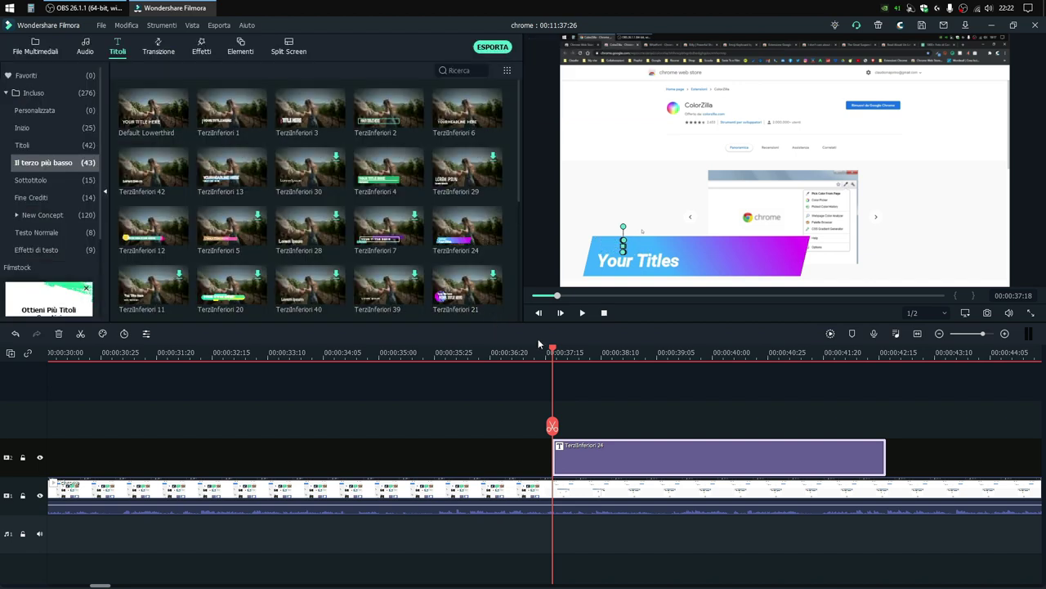
# Step: Replace the title's main text, Your Titles, with ColorZilla
pyautogui.click(615, 266)
pyautogui.doubleClick(615, 267)
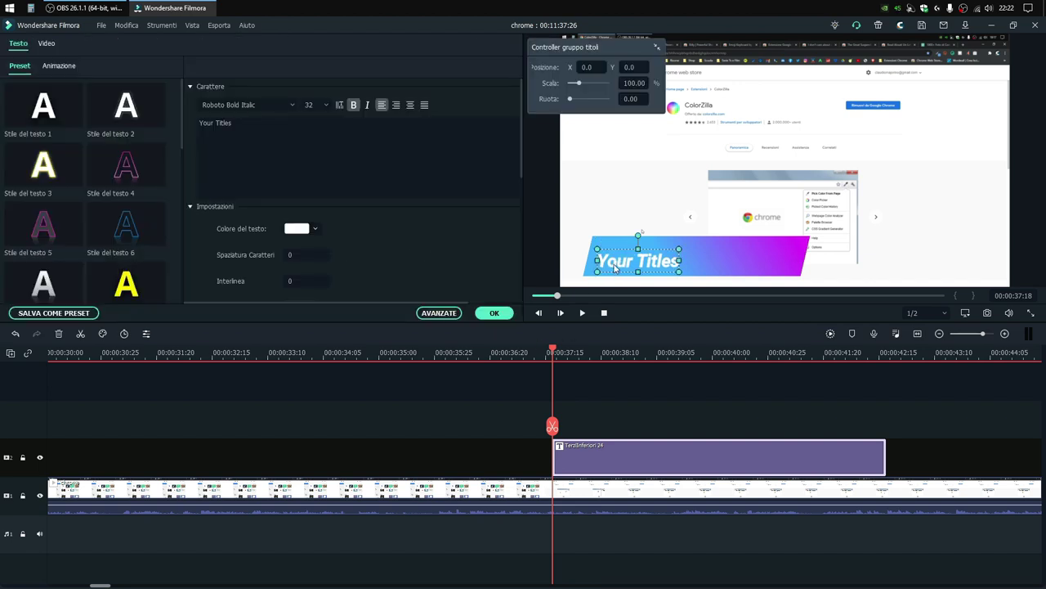
pyautogui.click(253, 133)
pyautogui.hotkey('ctrl', 'a')
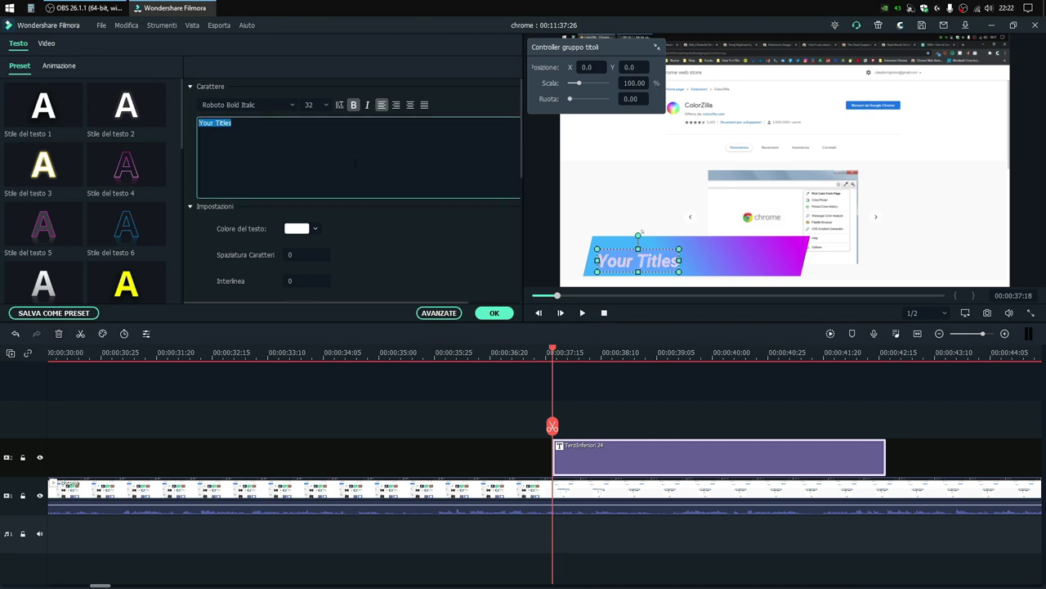
pyautogui.write('Co')
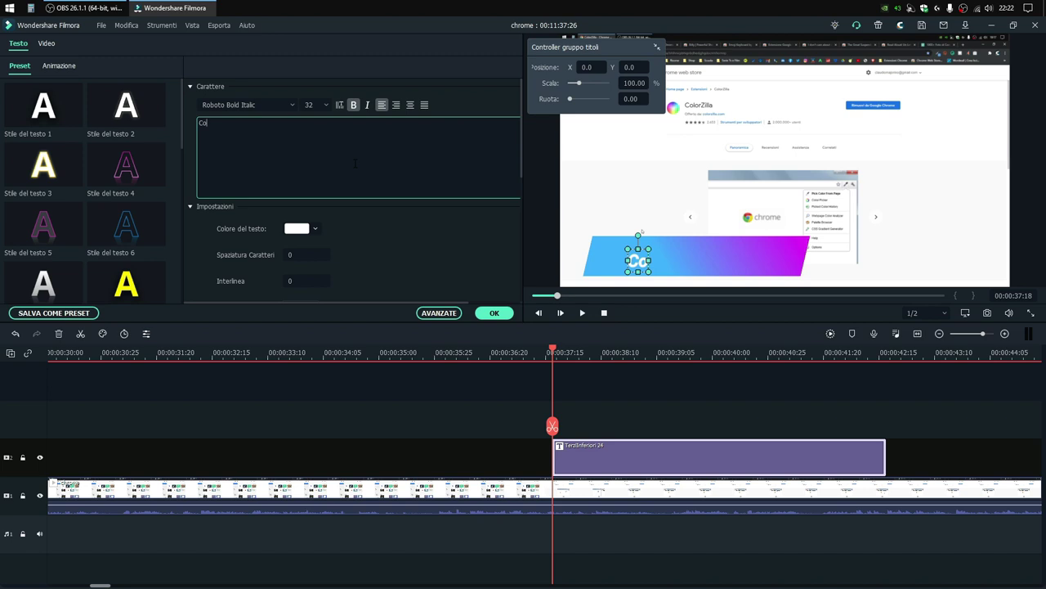
pyautogui.write('lorZilla')
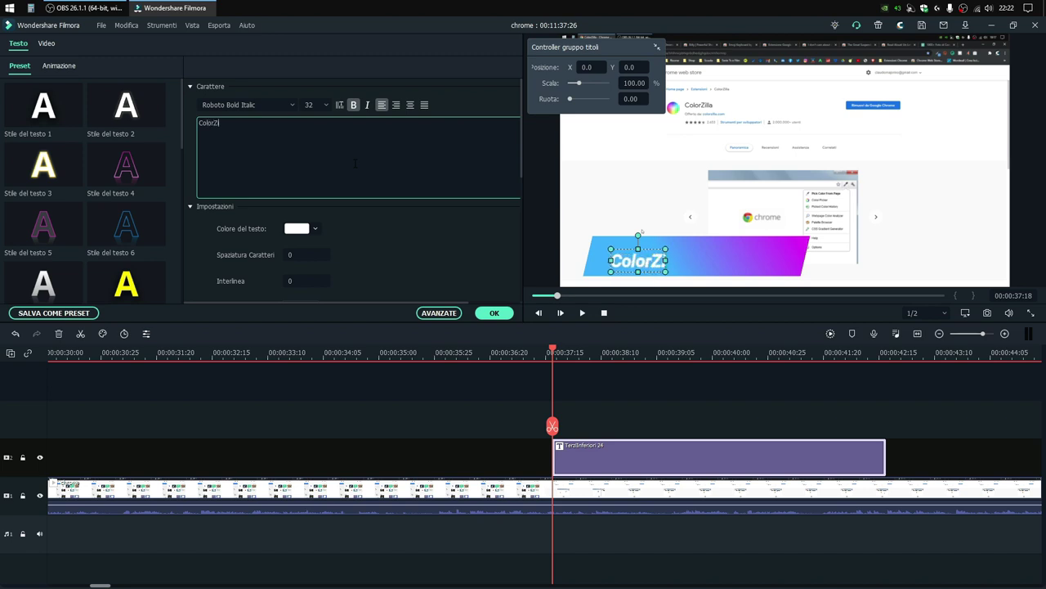
# Step: Prefix the main title text with a number so that it reads "1 - ColorZilla"
pyautogui.press('Left')
pyautogui.press('Left')
pyautogui.press('Left')
pyautogui.press('Left')
pyautogui.press('Left')
pyautogui.press('Left')
pyautogui.press('Left')
pyautogui.press('Left')
pyautogui.press('Left')
pyautogui.press('Left')
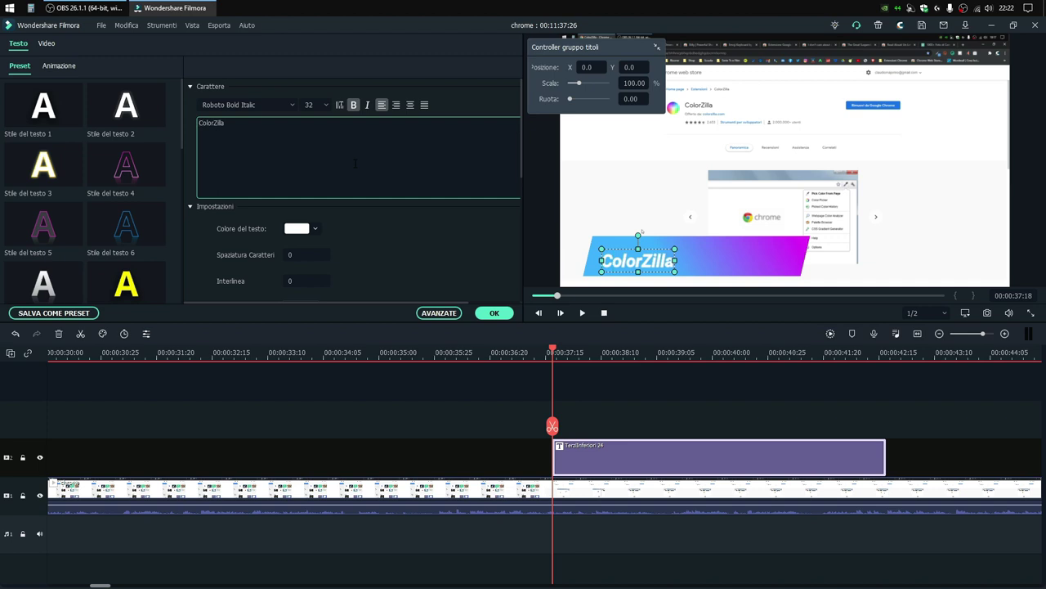
pyautogui.write('#1')
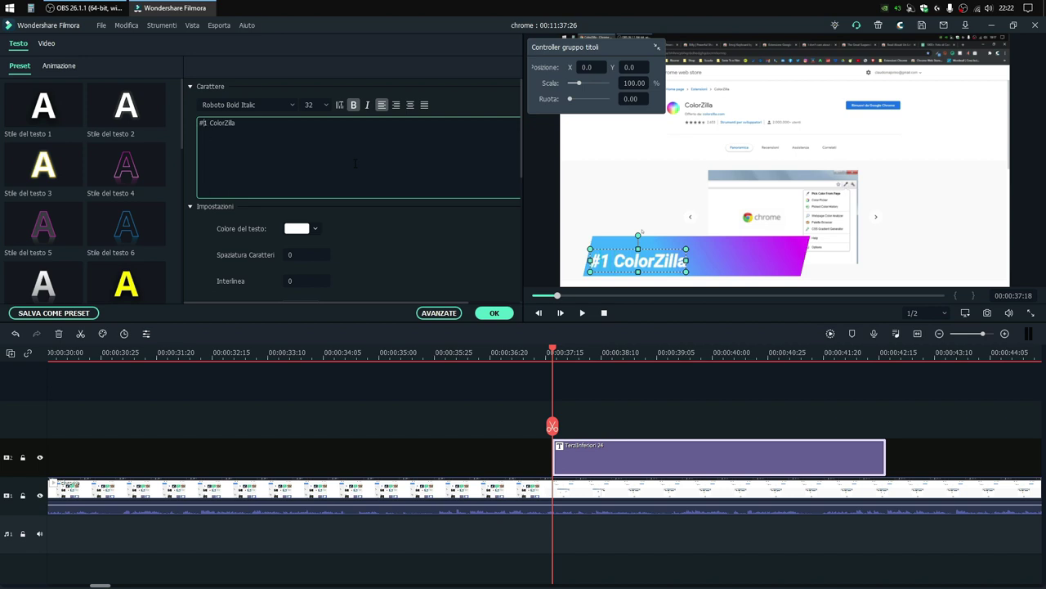
pyautogui.press('BackSpace')
pyautogui.write('-')
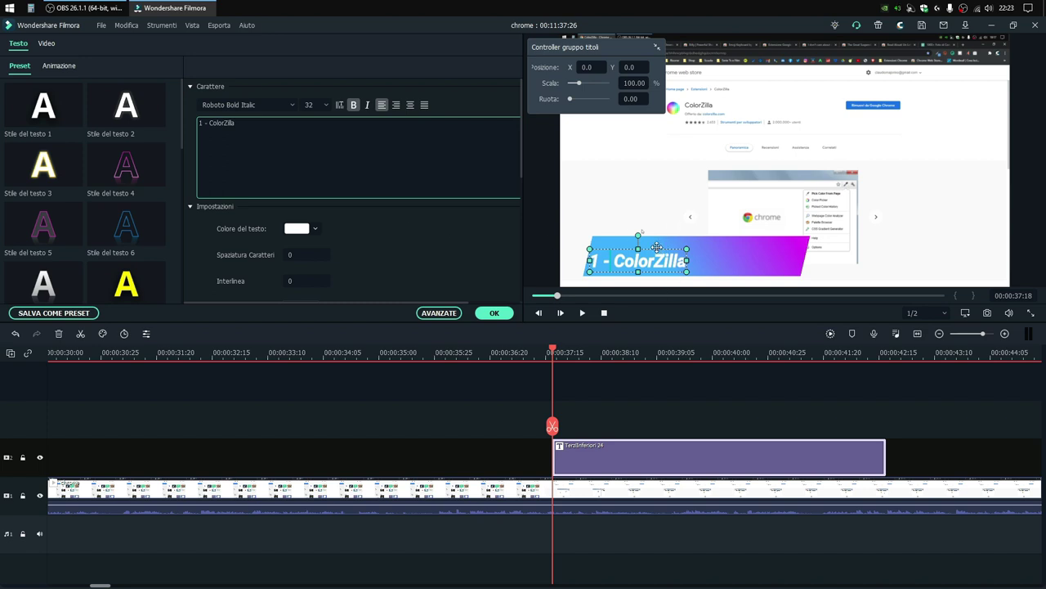
# Step: Shift the 1 - ColorZilla text slightly inward on its gradient banner, keep font size 32, and confirm the title edit
pyautogui.click(658, 247)
pyautogui.moveTo(659, 247); pyautogui.dragTo(664, 247)
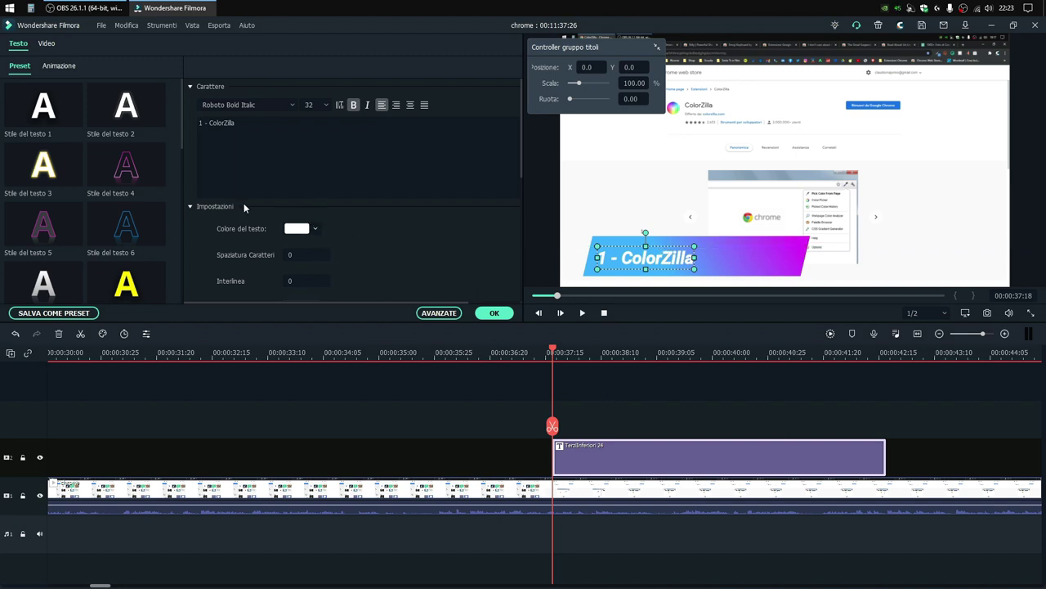
pyautogui.click(329, 105)
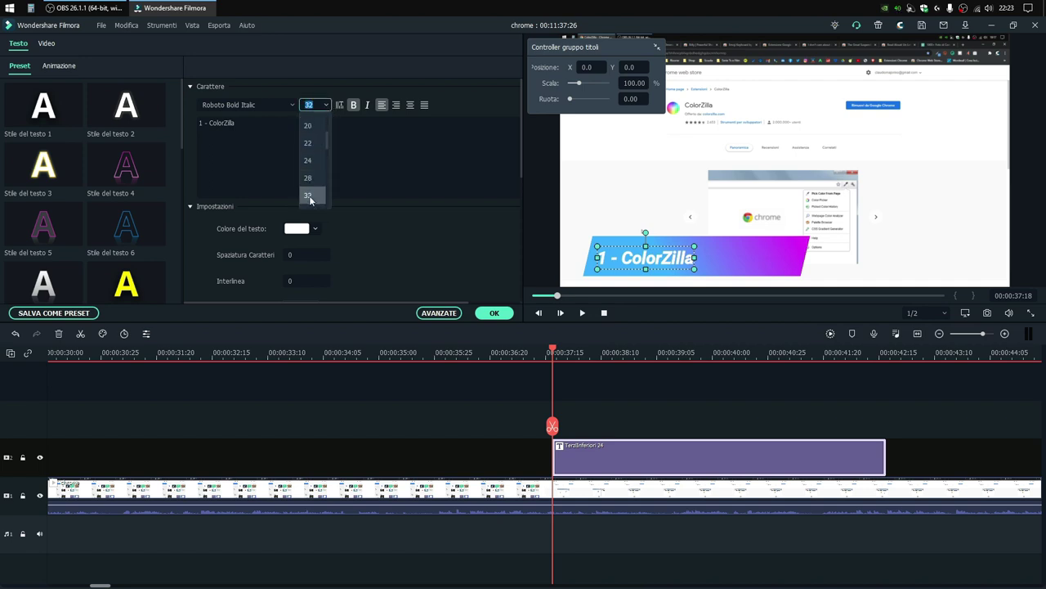
pyautogui.click(310, 196)
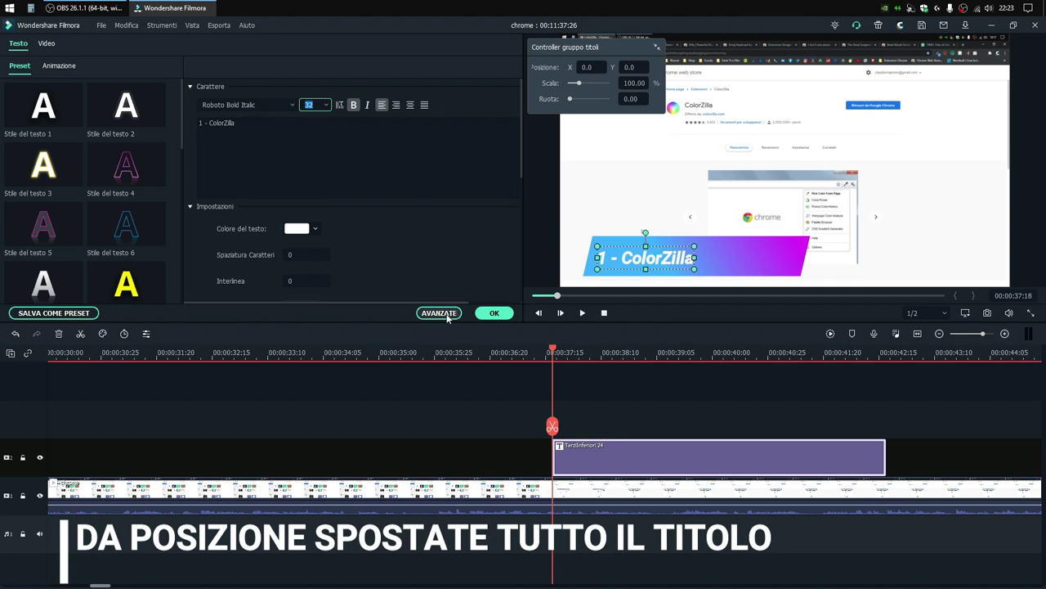
pyautogui.click(494, 312)
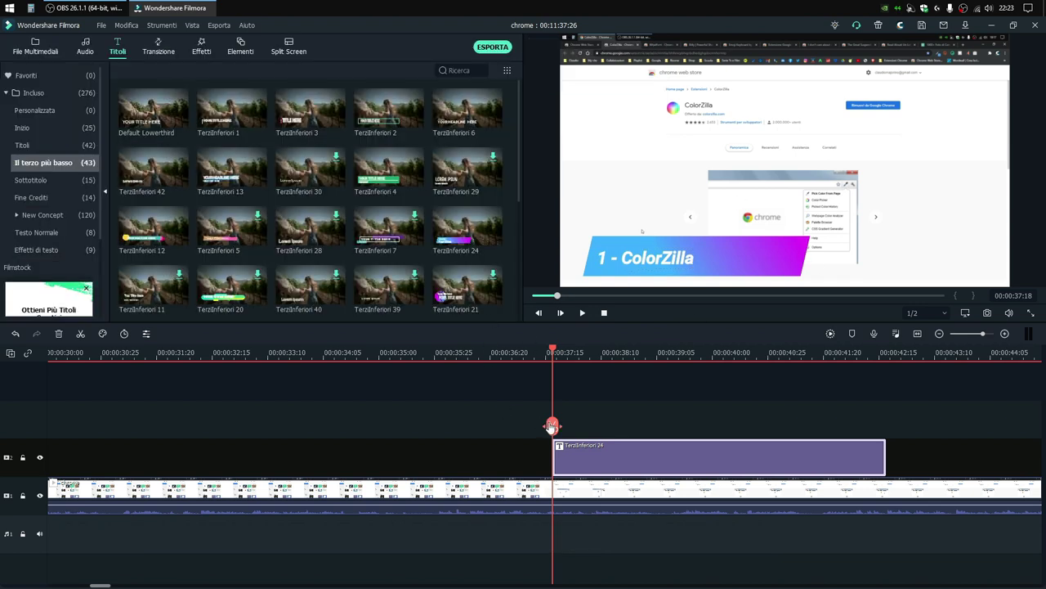
# Step: Play the finished ColorZilla lower-third from just before its start to check its animation
pyautogui.moveTo(542, 425); pyautogui.dragTo(529, 426)
pyautogui.press('space')
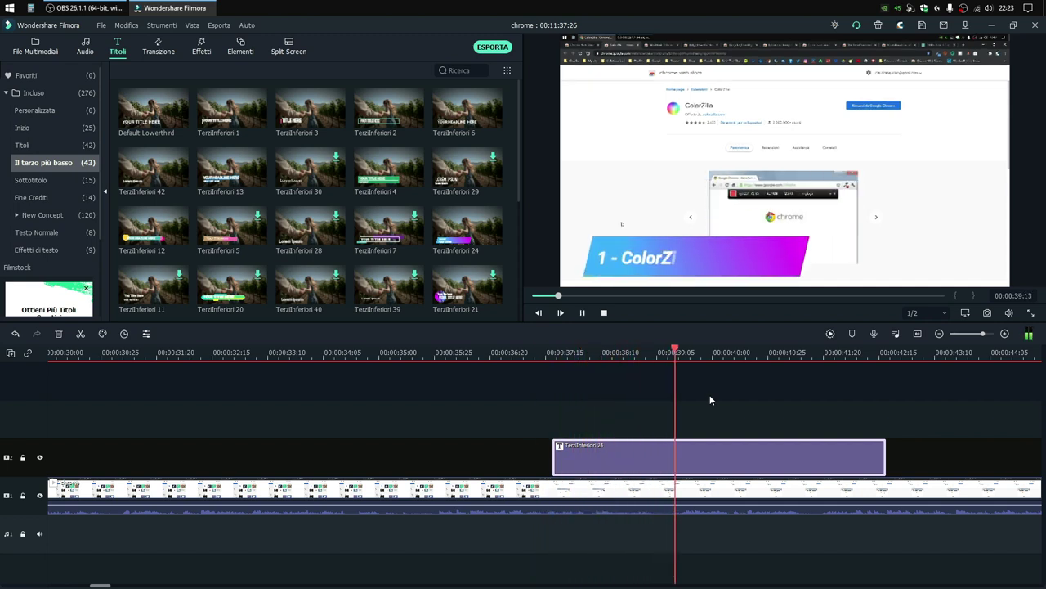
pyautogui.press('space')
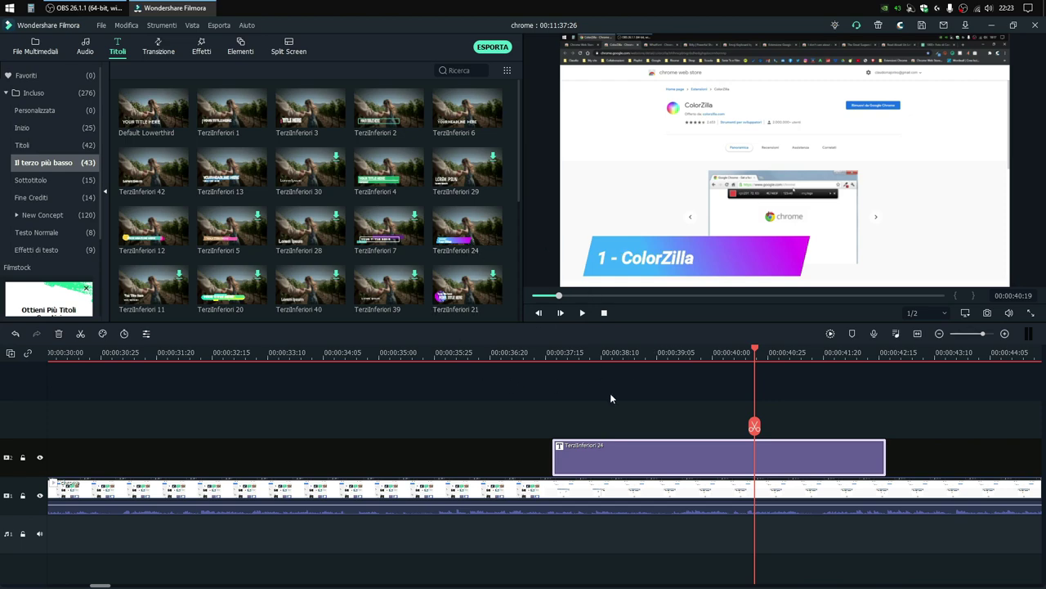
# Step: Look through the built-in sound effects, then import xbox360 from the effetti audio folder into La Mia Musica
pyautogui.click(85, 46)
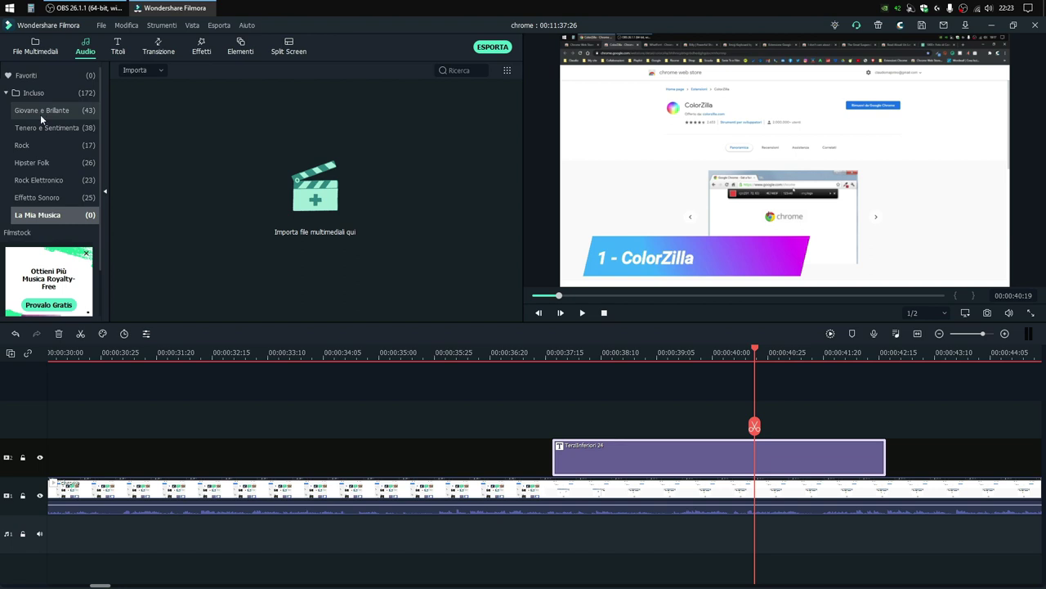
pyautogui.click(38, 200)
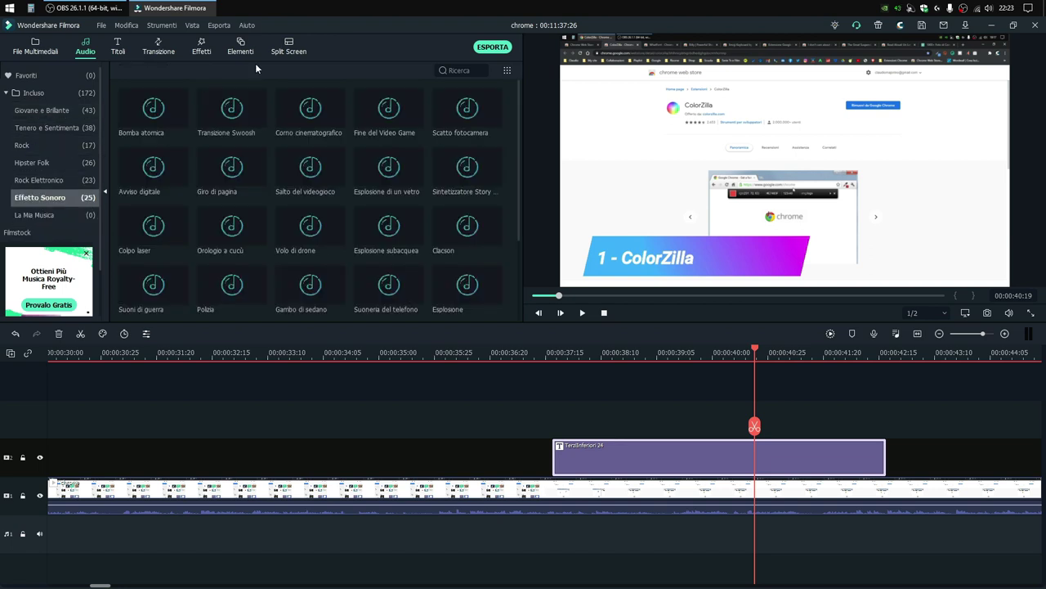
pyautogui.scroll(-3, 119, 280)
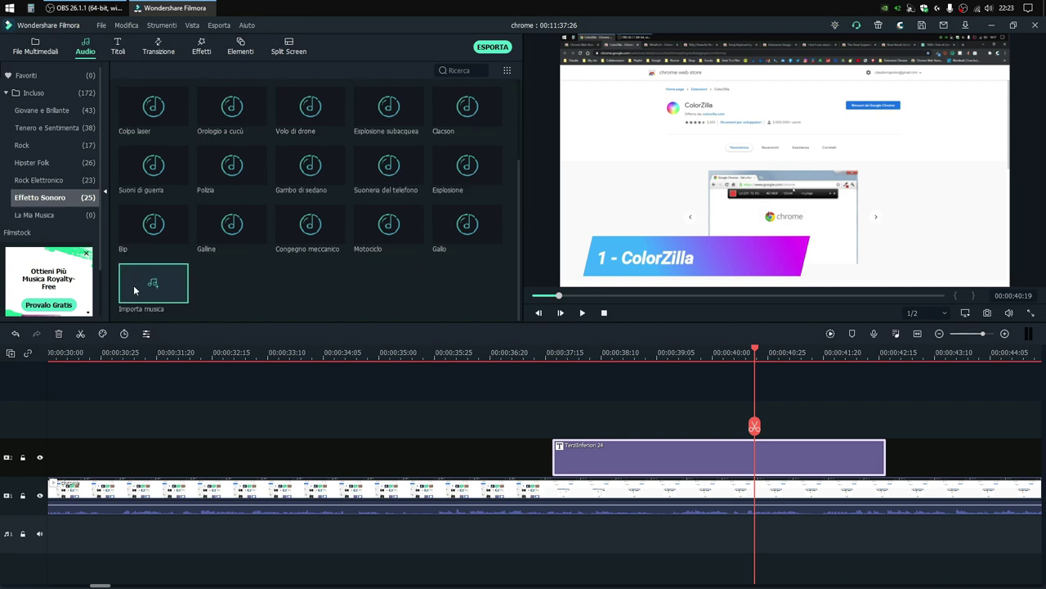
pyautogui.click(133, 284)
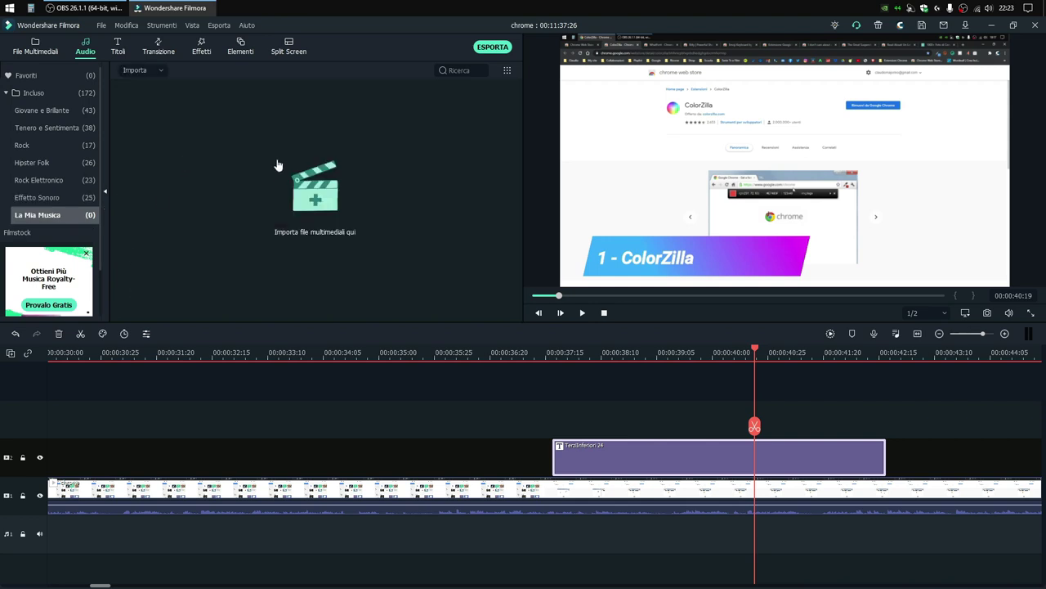
pyautogui.click(294, 187)
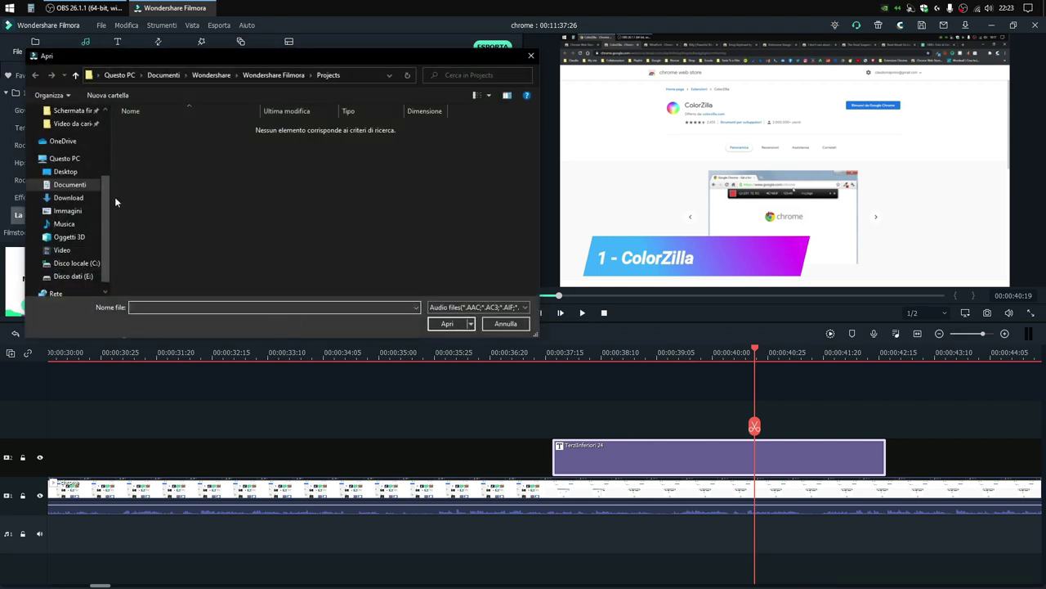
pyautogui.scroll(1, 76, 191)
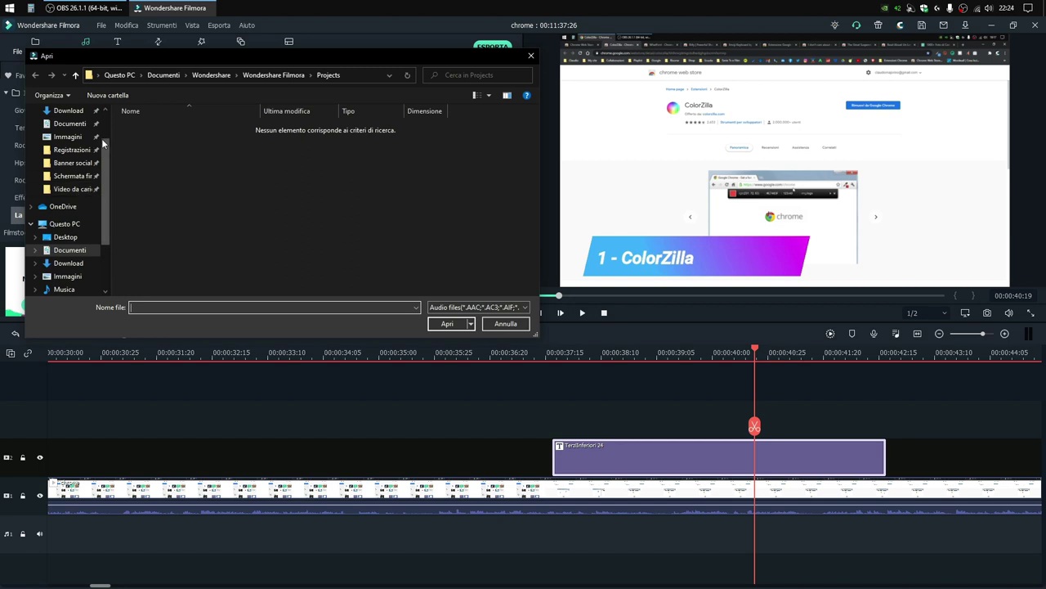
pyautogui.click(72, 176)
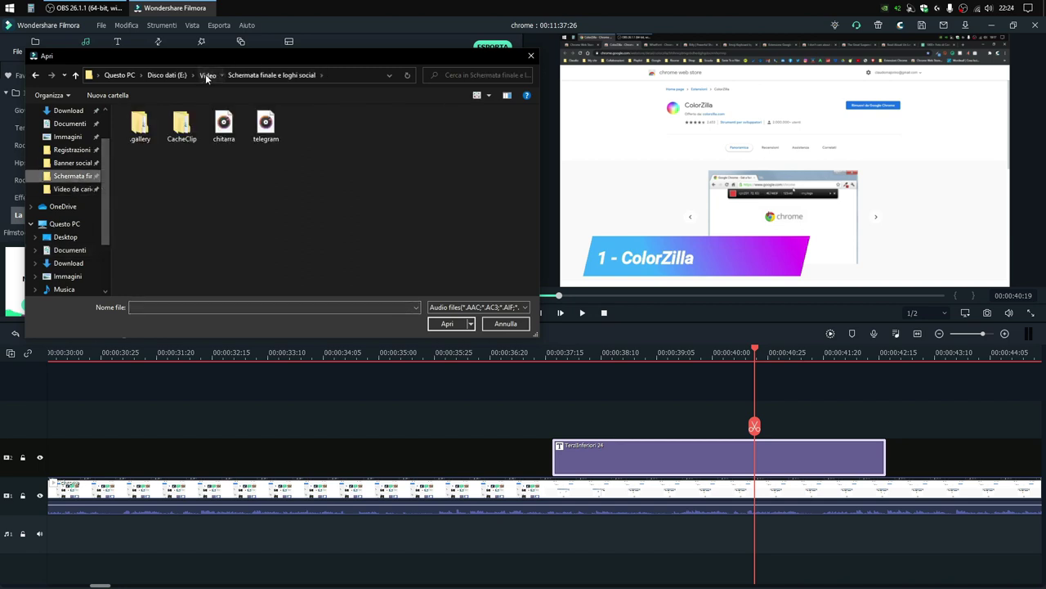
pyautogui.click(206, 75)
pyautogui.doubleClick(155, 172)
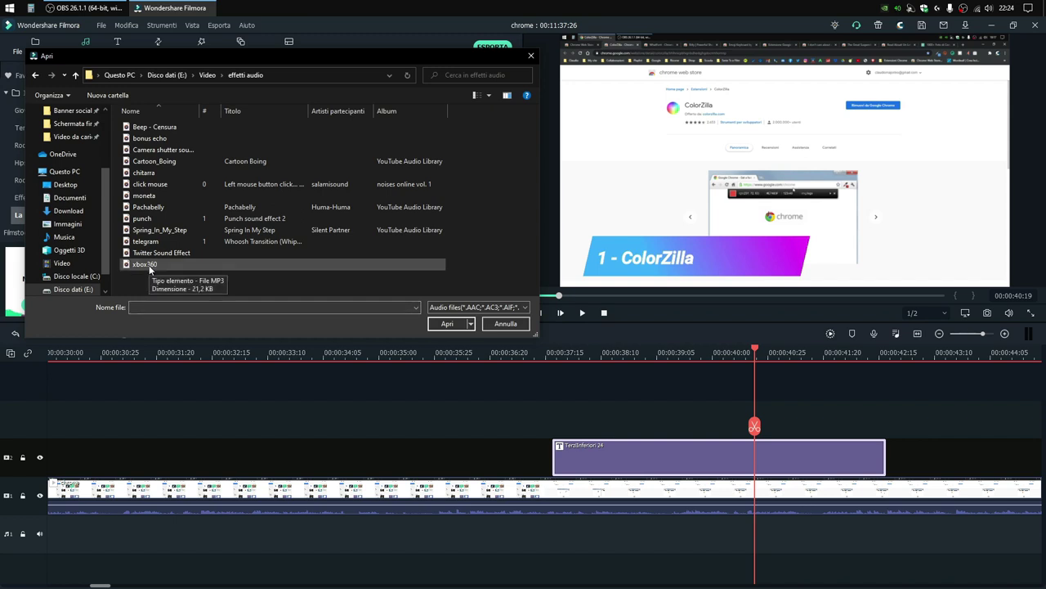
pyautogui.click(150, 265)
pyautogui.click(448, 323)
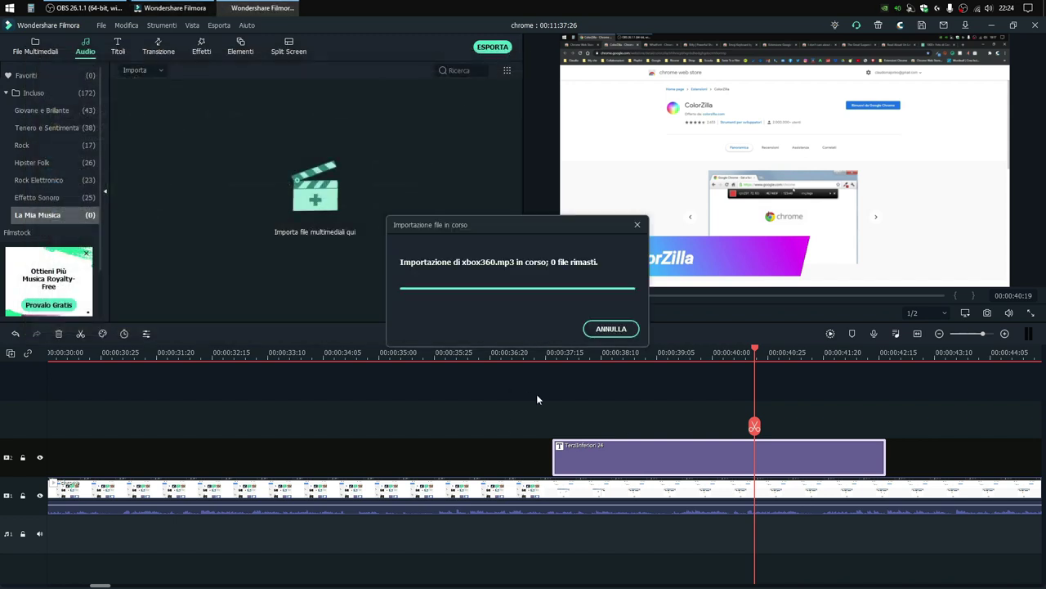
# Step: Place the xbox360 sound on the first audio track at the start of the TerzInferiori 24 title and play them together
pyautogui.moveTo(156, 118); pyautogui.dragTo(563, 498)
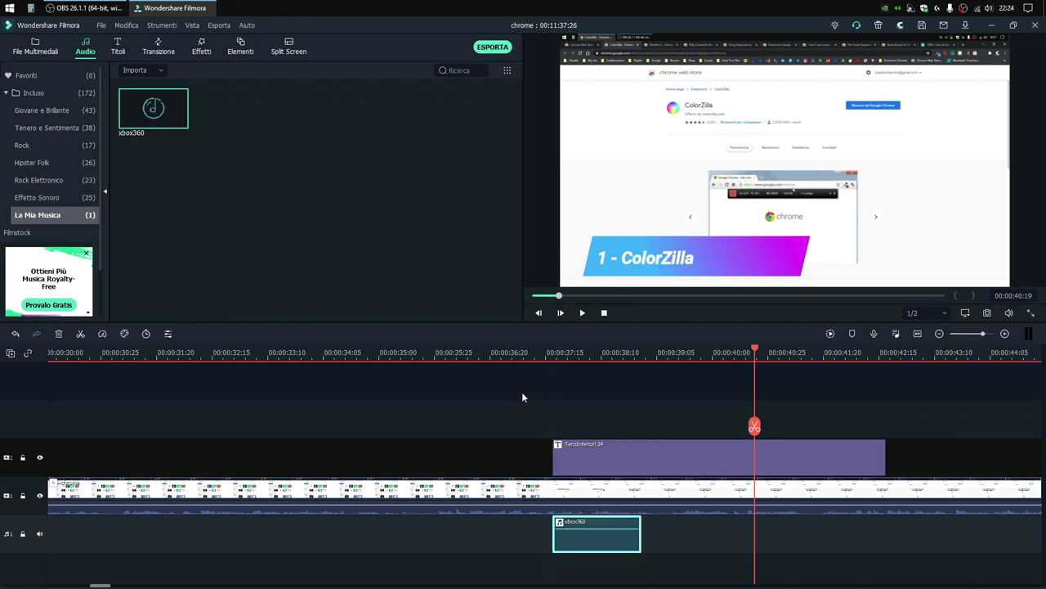
pyautogui.click(535, 352)
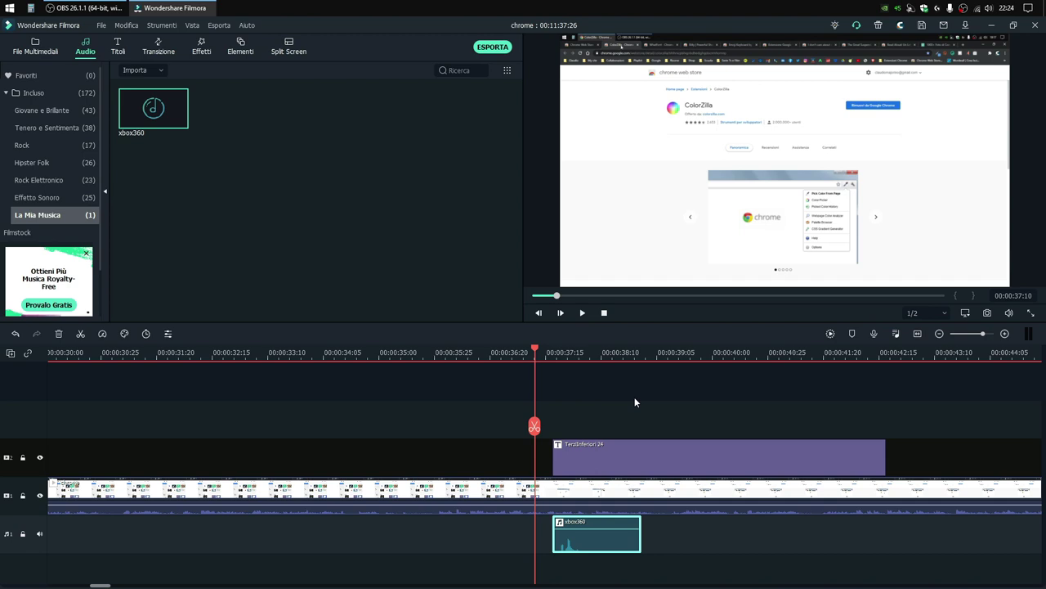
pyautogui.press('space')
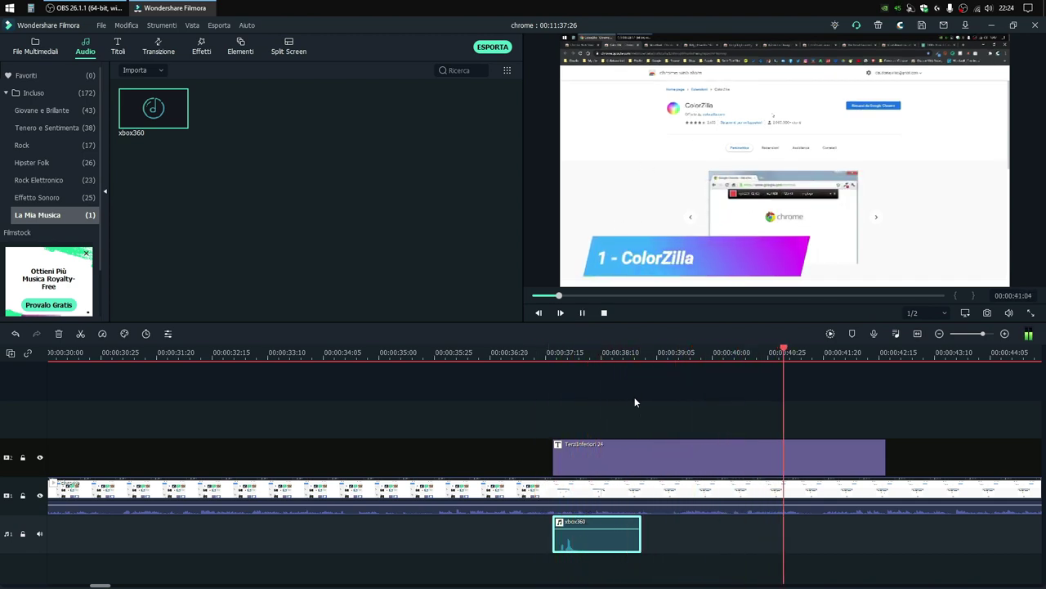
pyautogui.press('space')
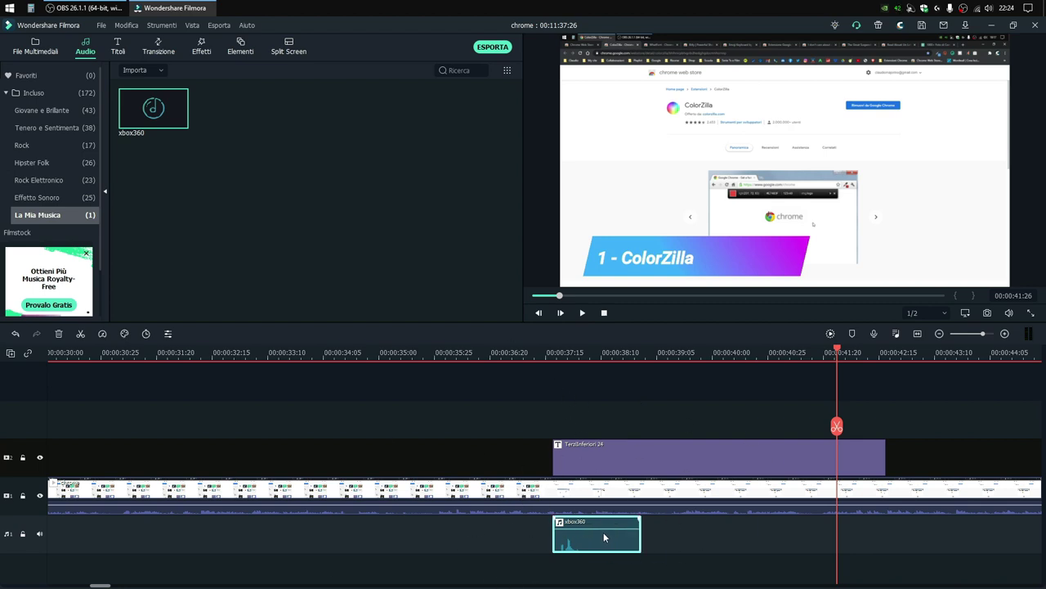
# Step: View the track volume levels in the audio mixer and close it without changes
pyautogui.moveTo(602, 527)
pyautogui.click(896, 335)
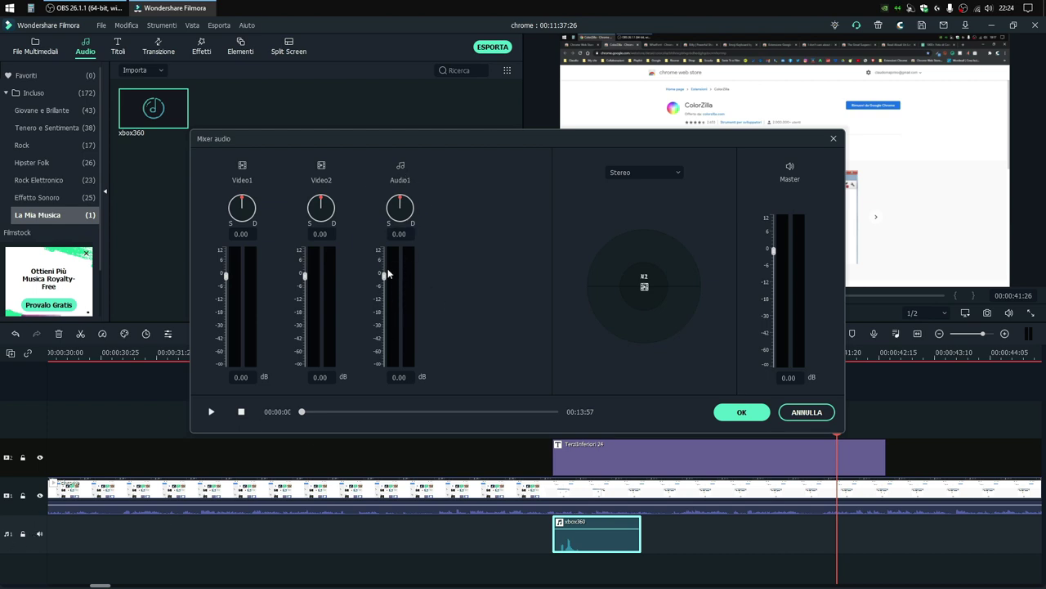
pyautogui.click(815, 412)
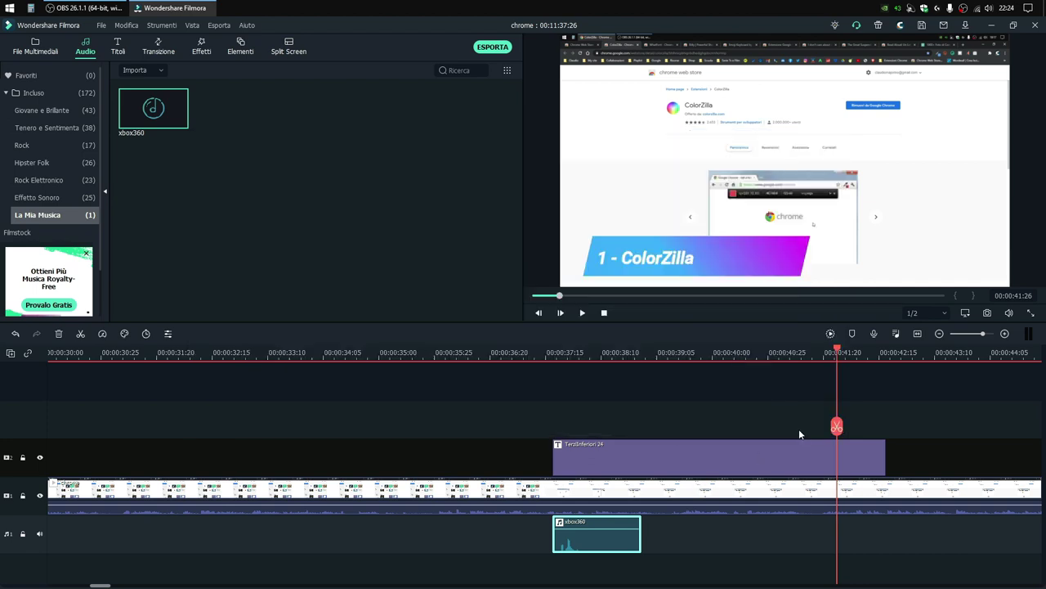
# Step: Play the chrome clip past the ColorZilla title and skip ahead through it from 00:01:16:02 towards the next extension's section
pyautogui.press('space')
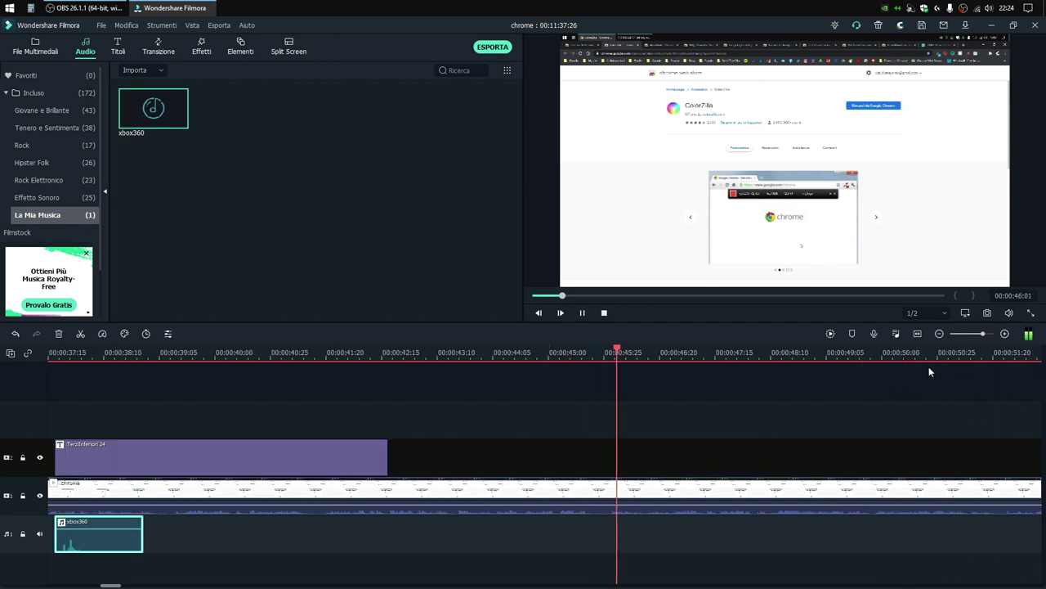
pyautogui.press('space')
pyautogui.click(938, 334)
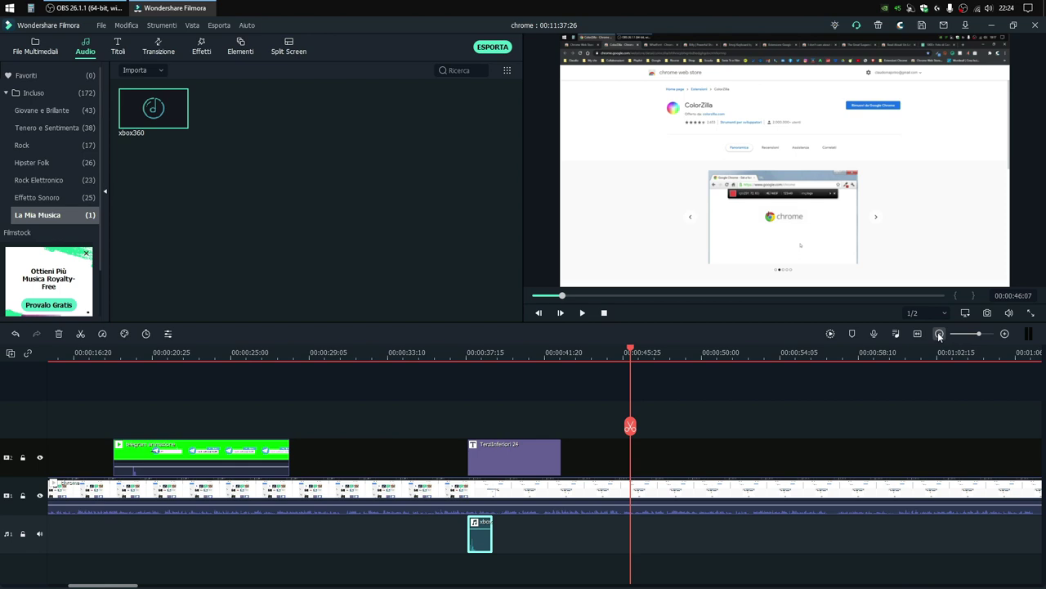
pyautogui.click(938, 333)
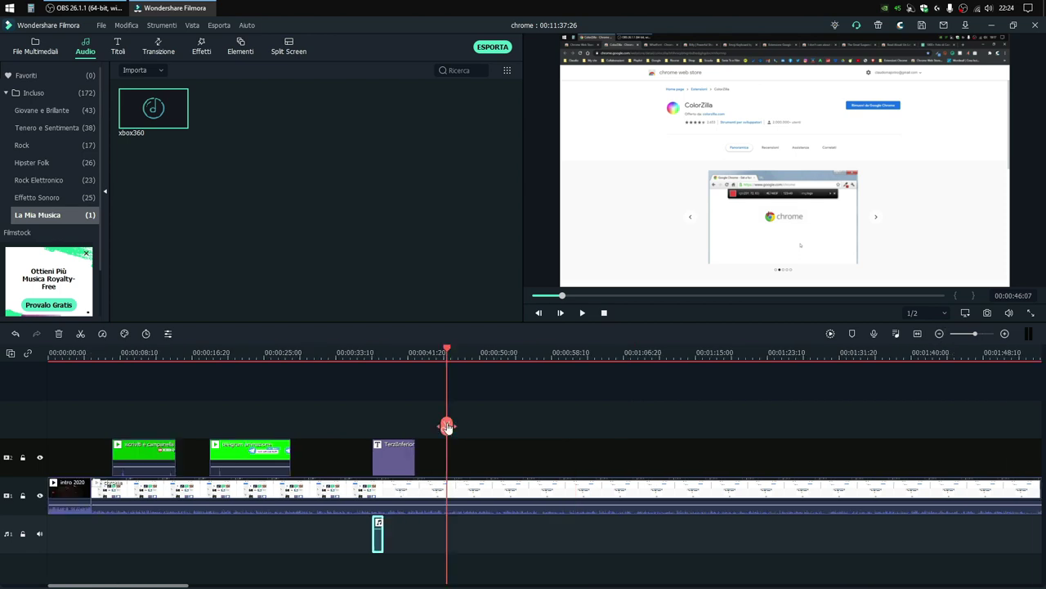
pyautogui.moveTo(446, 426); pyautogui.dragTo(706, 430)
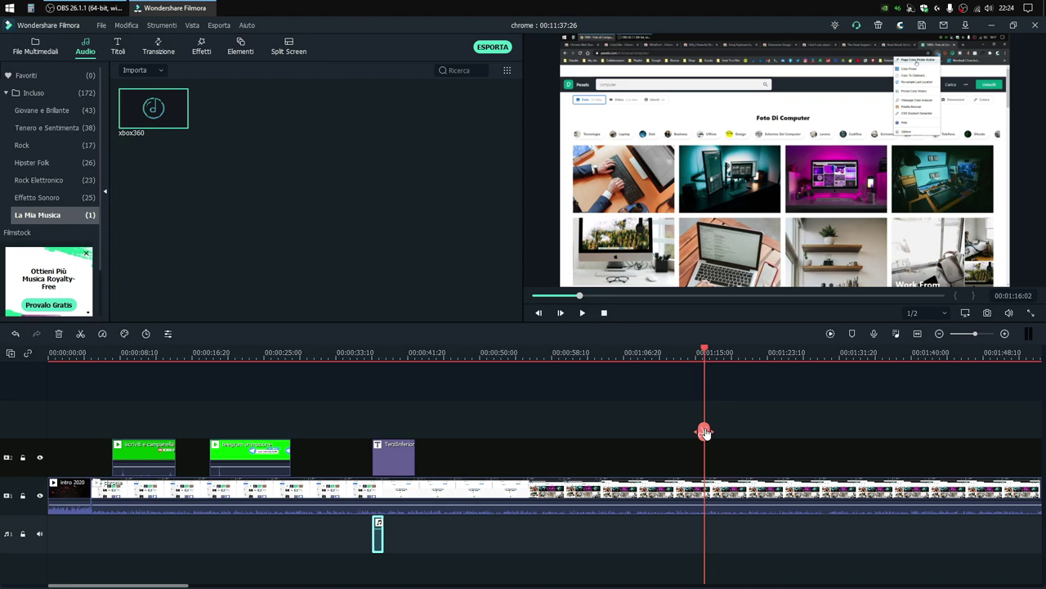
pyautogui.press('space')
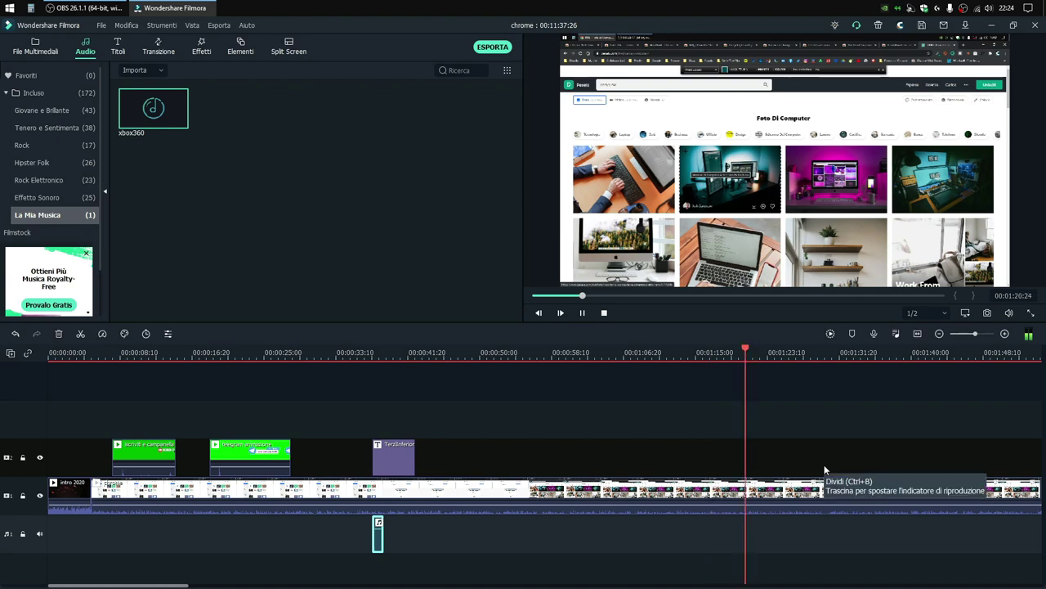
pyautogui.click(821, 435)
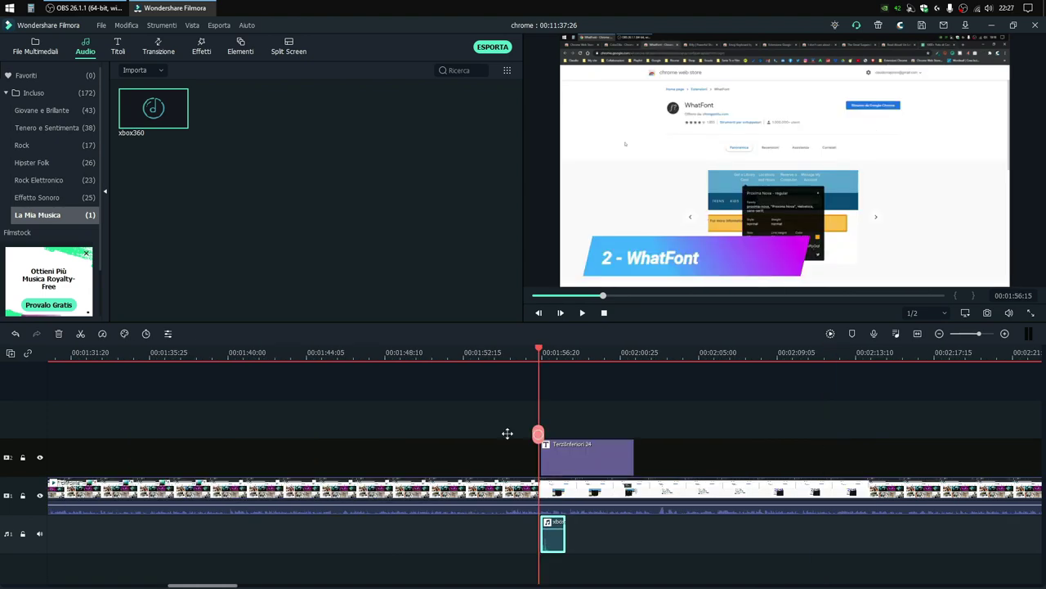
# Step: Play the 2 - WhatFont title with its xbox360 sound from 00:01:55:13
pyautogui.click(518, 432)
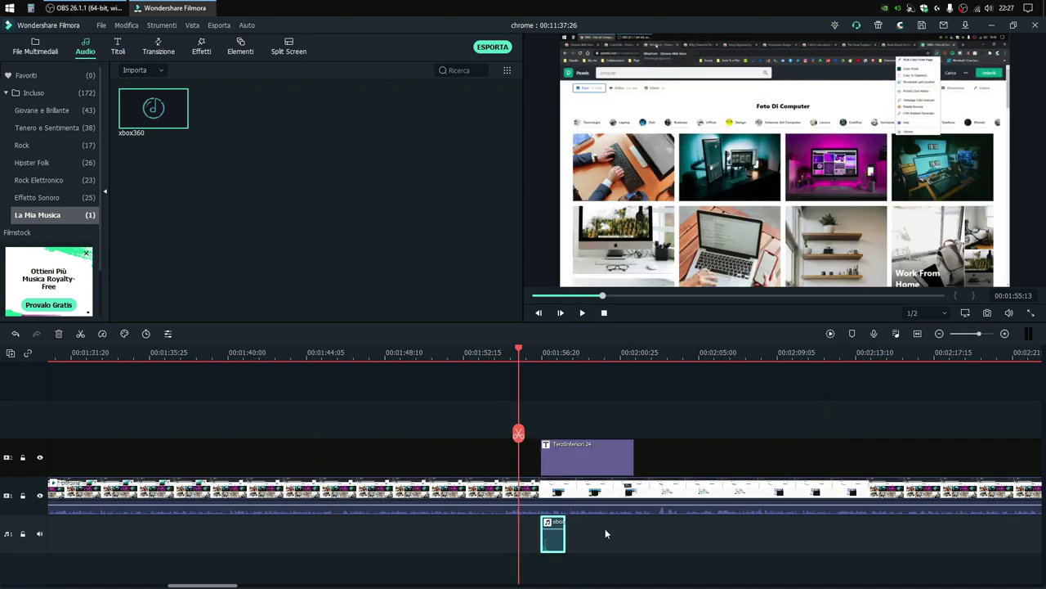
pyautogui.press('space')
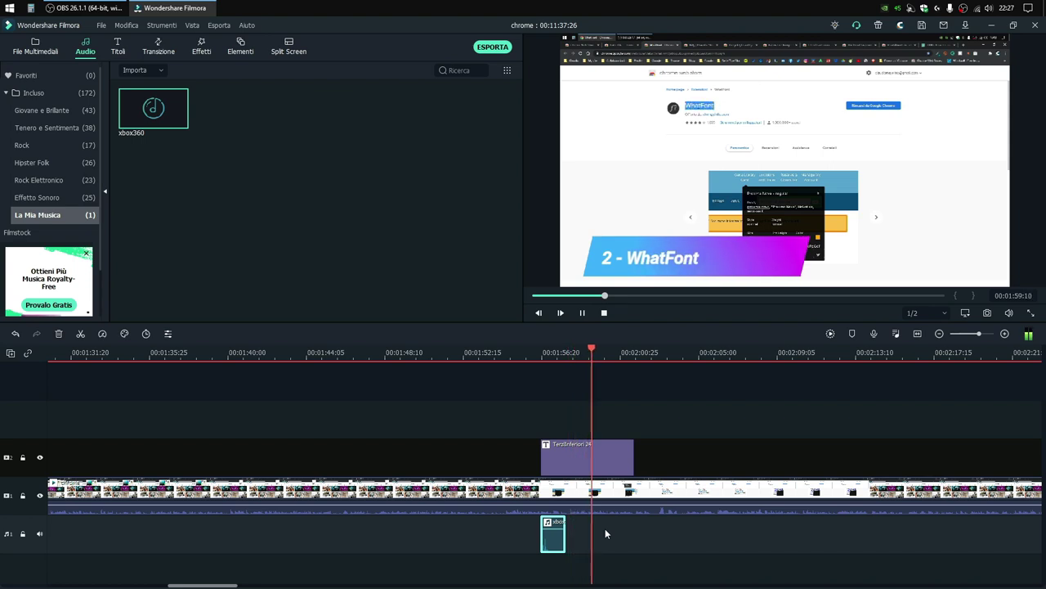
pyautogui.moveTo(619, 432); pyautogui.dragTo(712, 448)
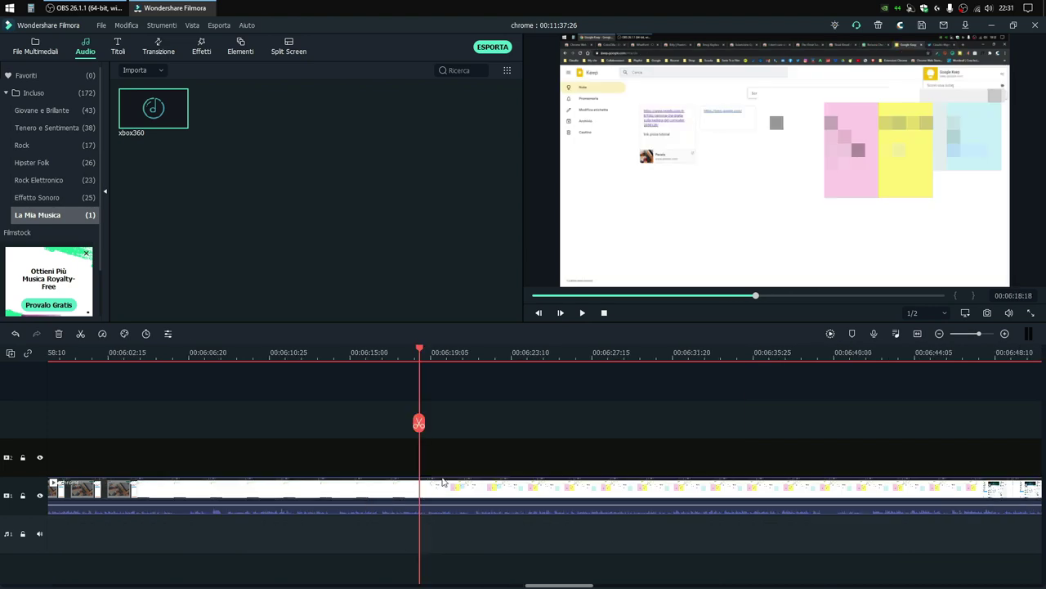
# Step: Play the chrome clip from 00:05:53:08 to find where the Google Keep page with private notes opens
pyautogui.press('Up')
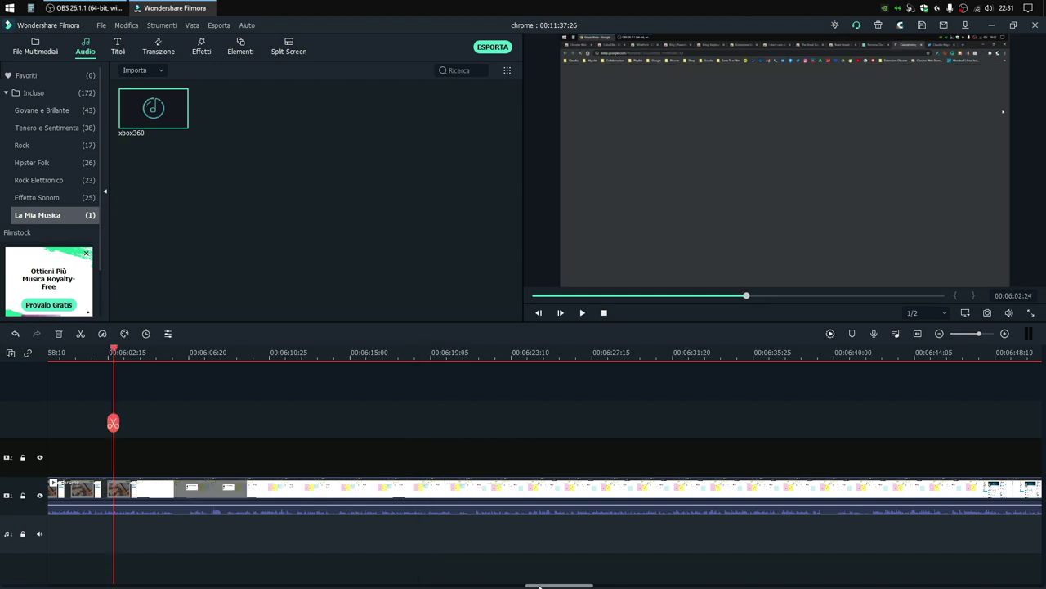
pyautogui.moveTo(540, 587); pyautogui.dragTo(519, 586)
pyautogui.click(256, 353)
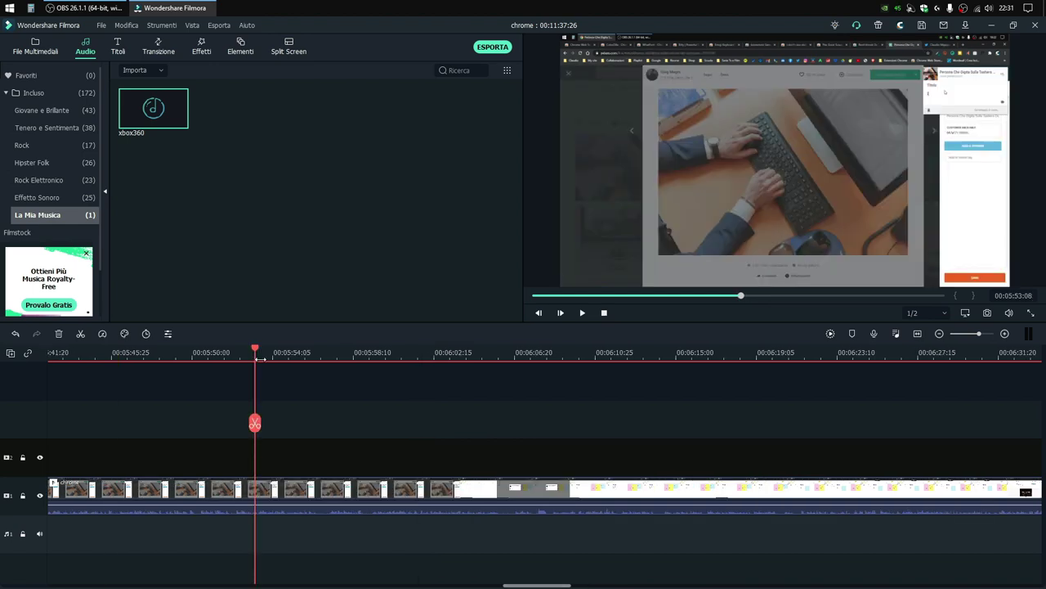
pyautogui.press('space')
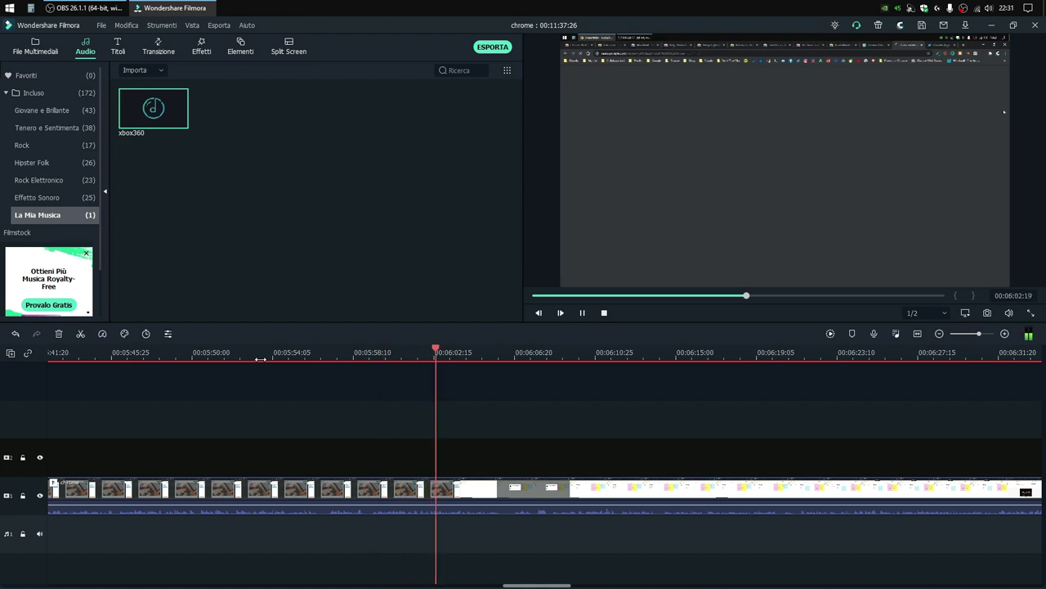
pyautogui.press('space')
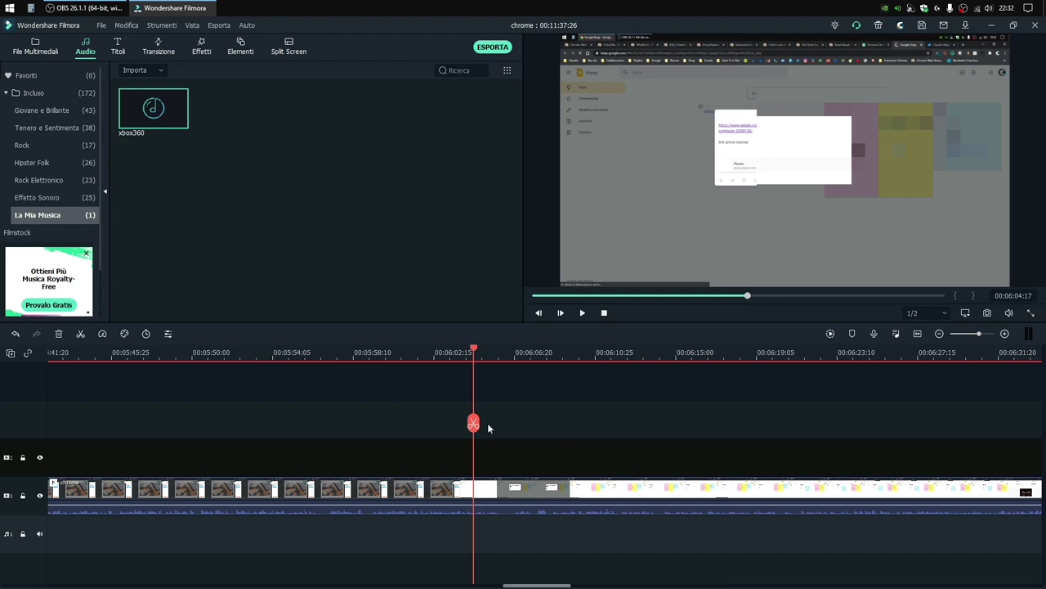
# Step: Place the playhead frame by frame at 00:06:04:08, where the coloured notes first show in the chrome clip
pyautogui.moveTo(473, 423); pyautogui.dragTo(457, 431)
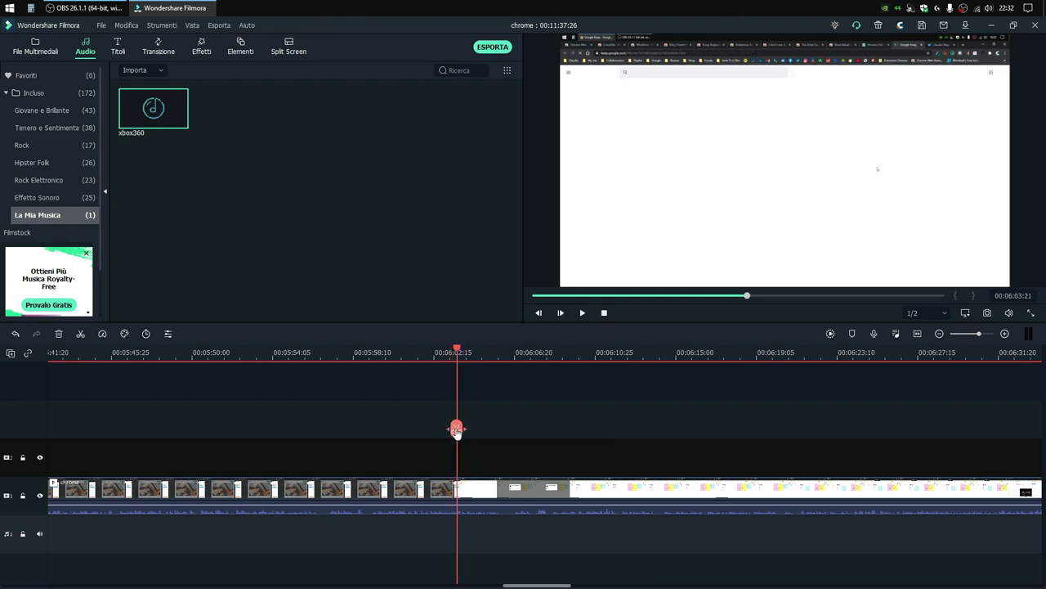
pyautogui.click(560, 316)
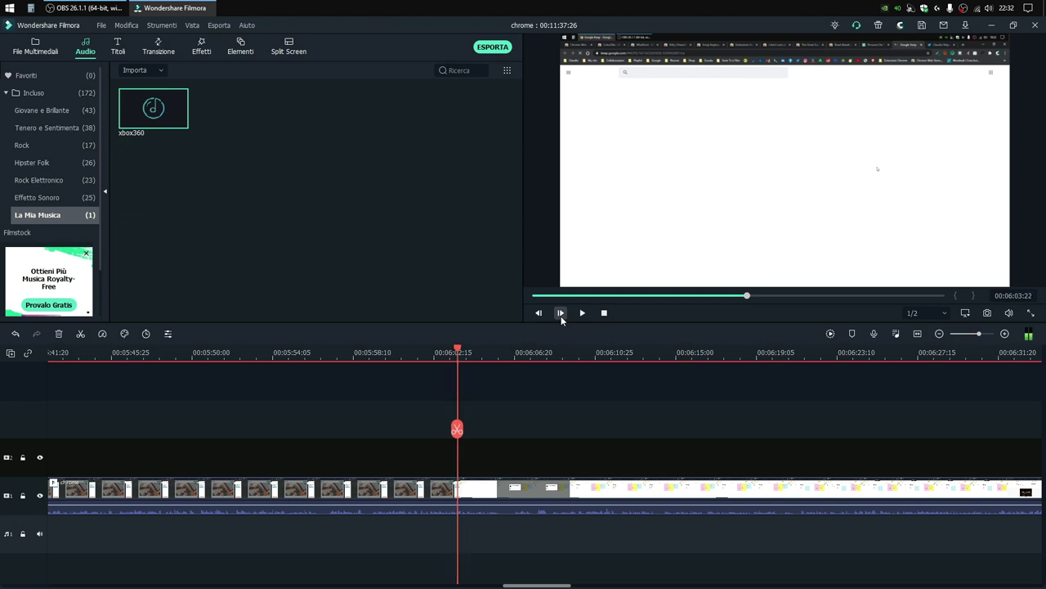
pyautogui.click(561, 315)
pyautogui.click(561, 316)
pyautogui.click(561, 312)
pyautogui.click(561, 312)
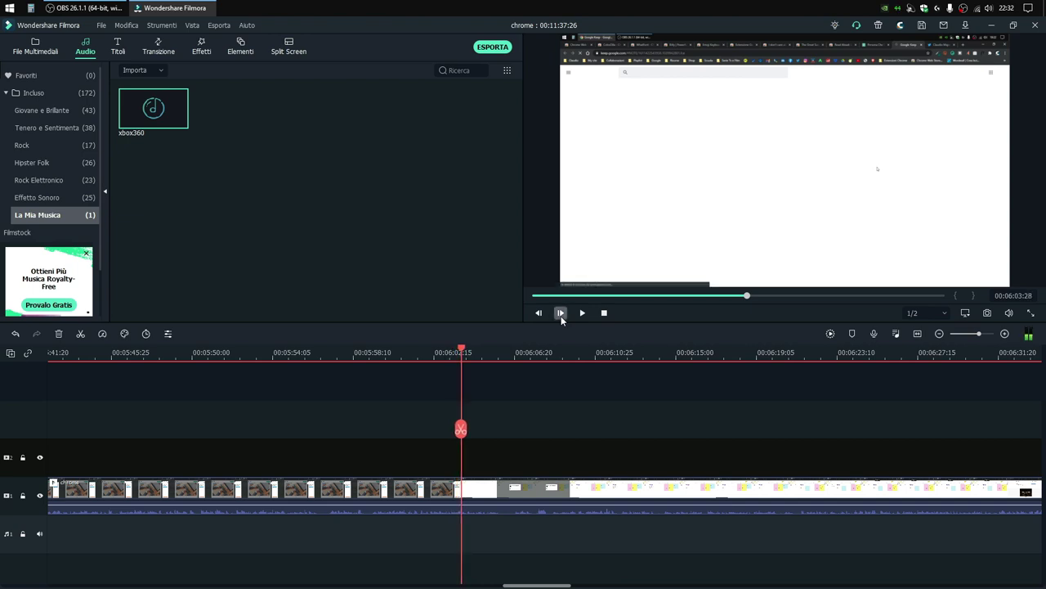
pyautogui.click(561, 312)
pyautogui.click(561, 313)
pyautogui.click(560, 316)
pyautogui.click(561, 316)
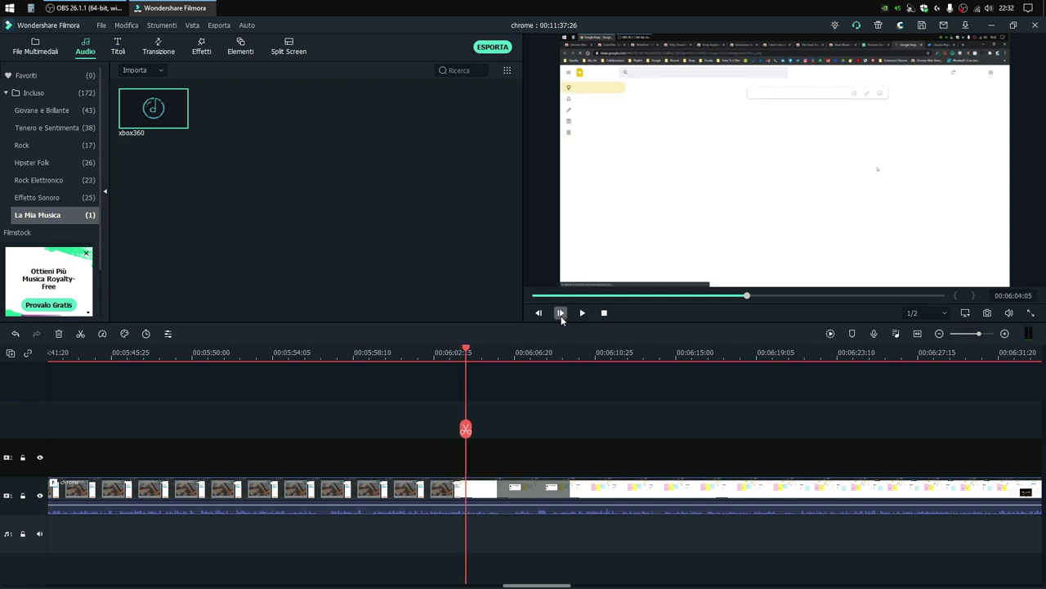
pyautogui.click(561, 315)
pyautogui.click(560, 315)
pyautogui.click(561, 316)
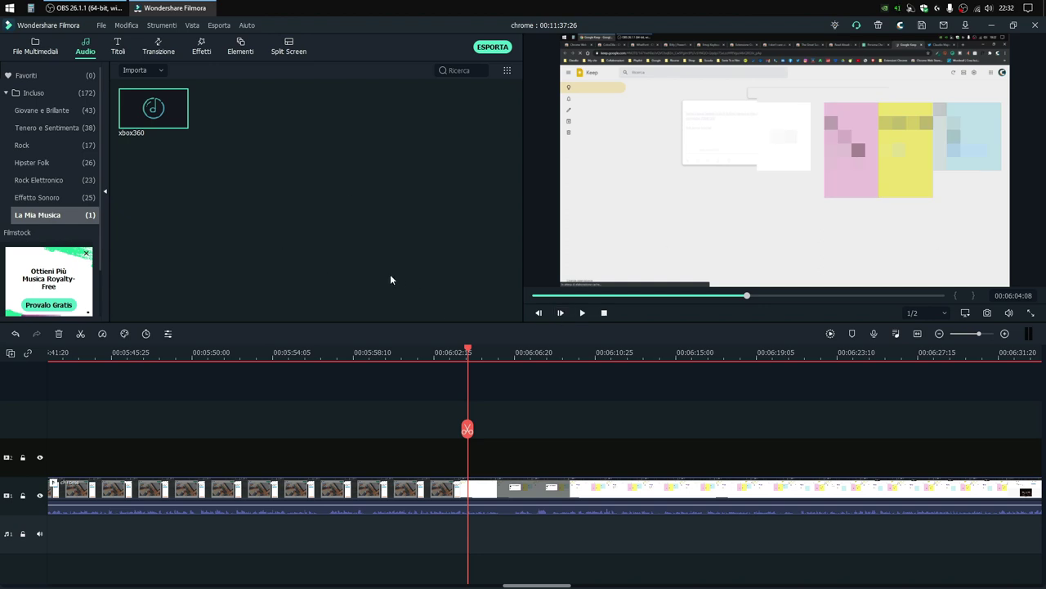
# Step: Add the Mosaico utility effect above the chrome clip at 00:06:04:08
pyautogui.moveTo(186, 99)
pyautogui.click(201, 46)
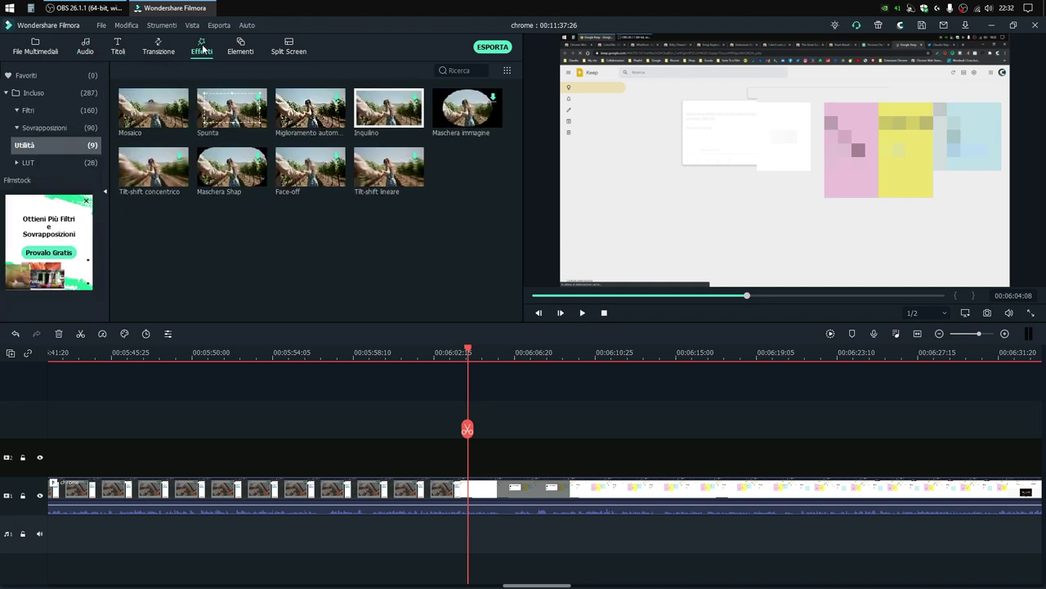
pyautogui.moveTo(180, 123)
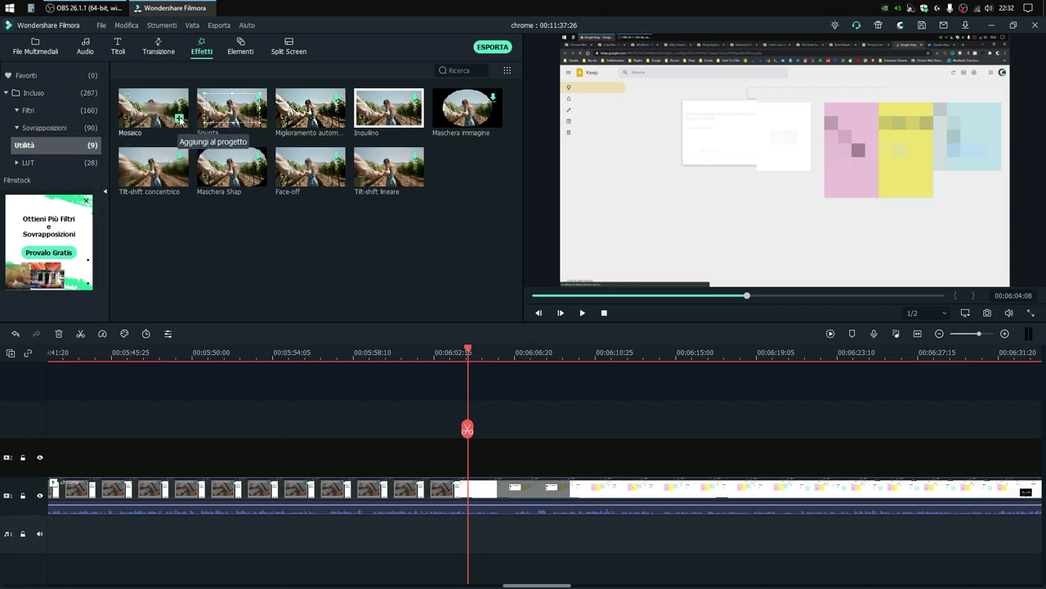
pyautogui.click(180, 120)
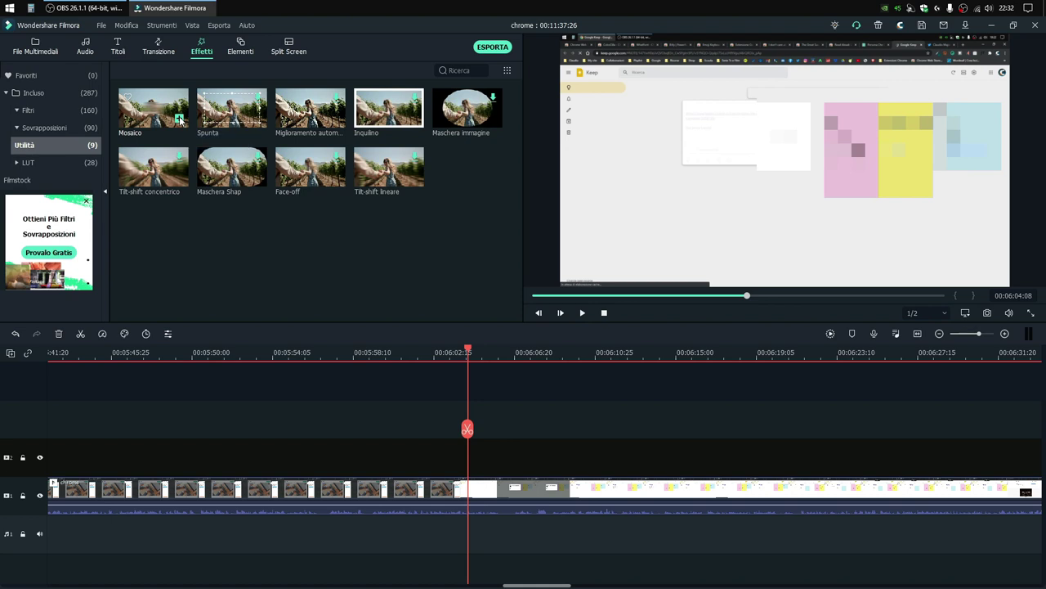
# Step: Fit the Mosaico area over the coloured notes beside the open note at 00:06:06:06 and change its type to square pixels
pyautogui.click(506, 353)
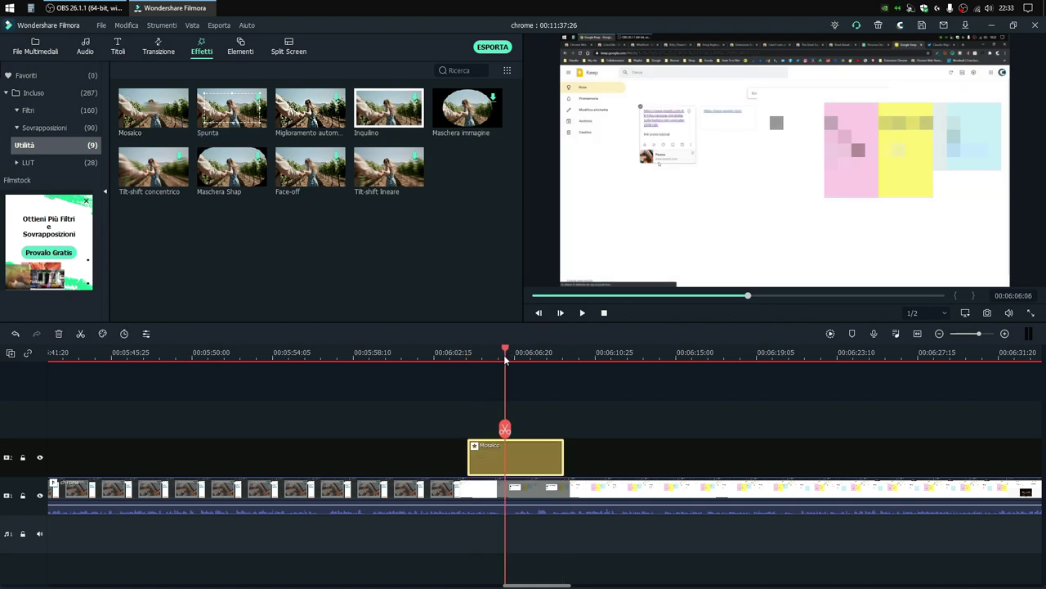
pyautogui.doubleClick(516, 465)
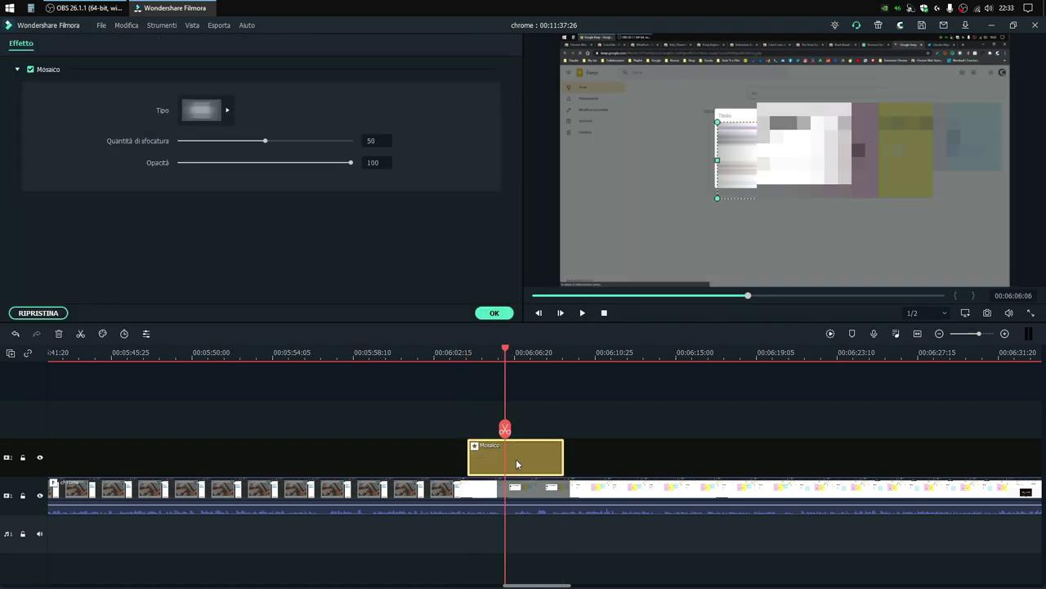
pyautogui.moveTo(776, 163); pyautogui.dragTo(871, 148)
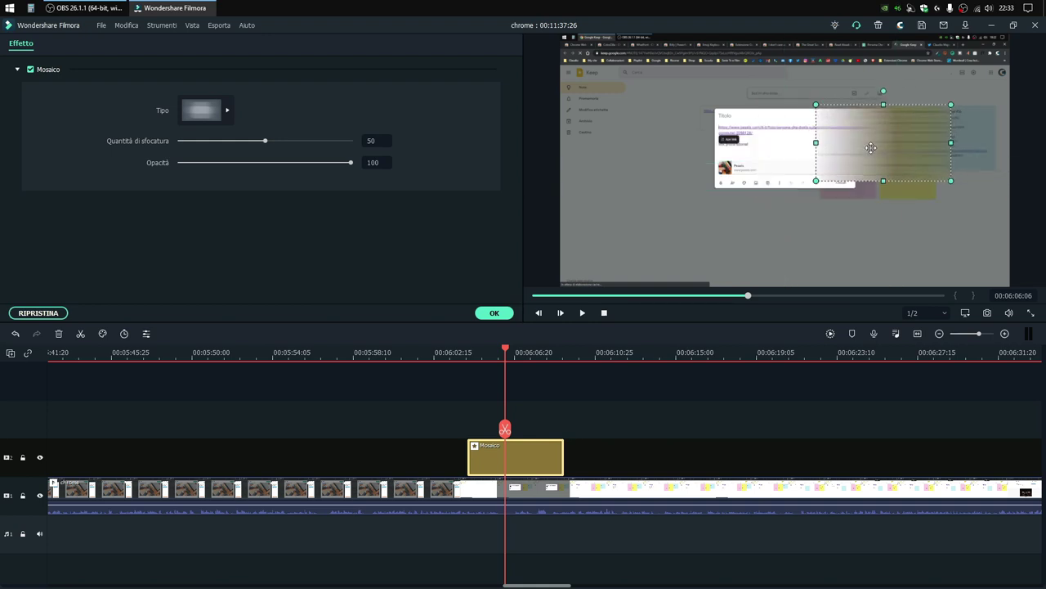
pyautogui.moveTo(945, 175); pyautogui.dragTo(1009, 219)
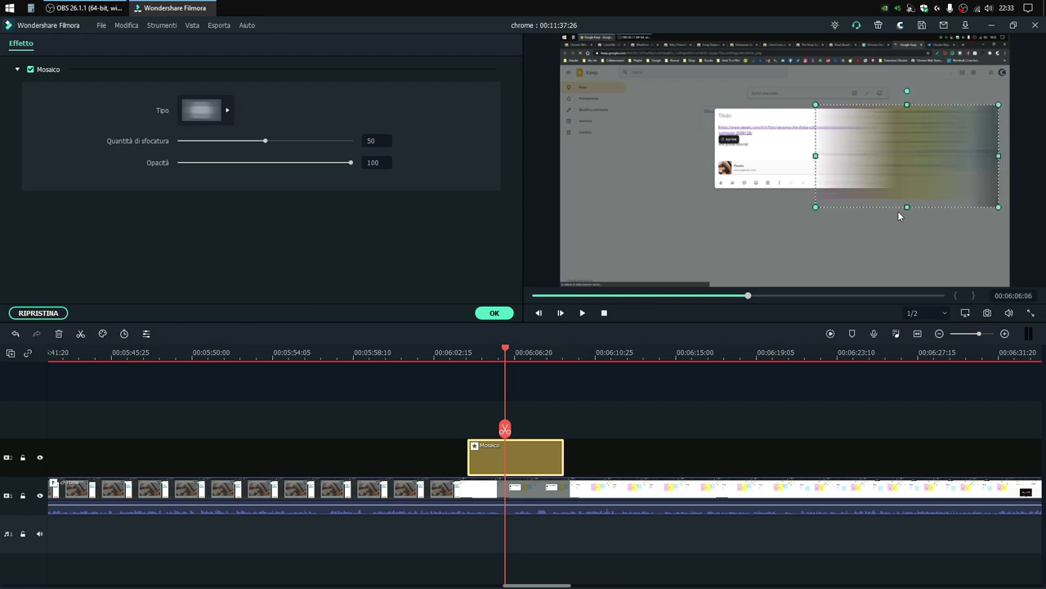
pyautogui.moveTo(906, 208); pyautogui.dragTo(906, 201)
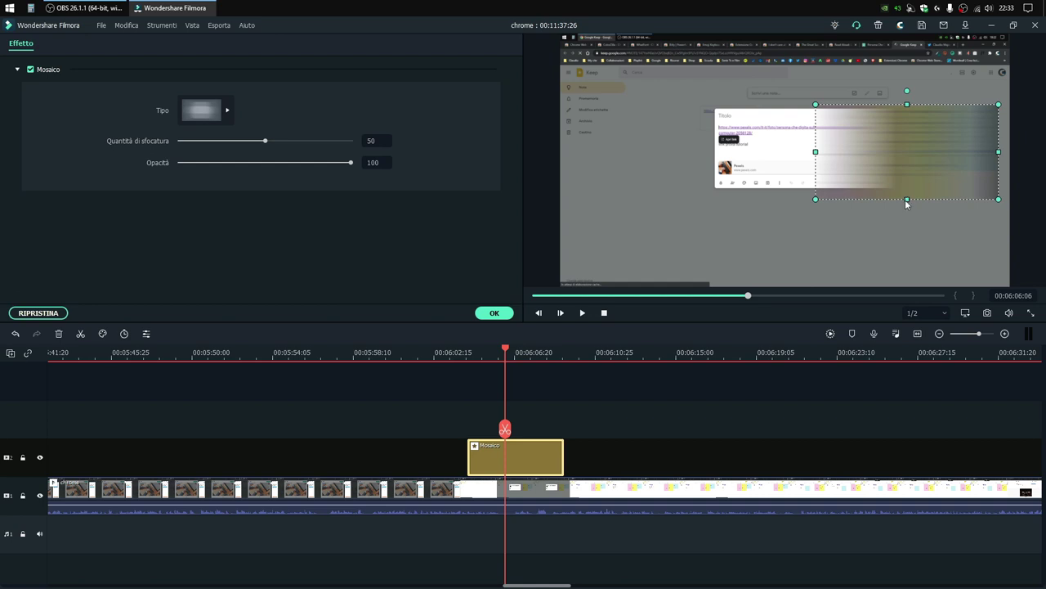
pyautogui.click(232, 116)
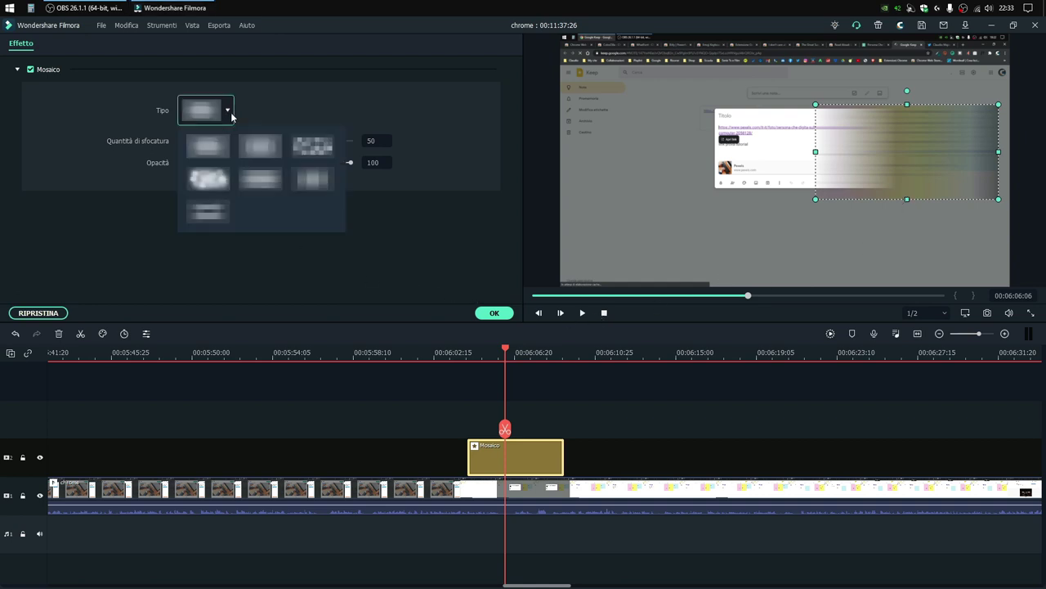
pyautogui.click(312, 147)
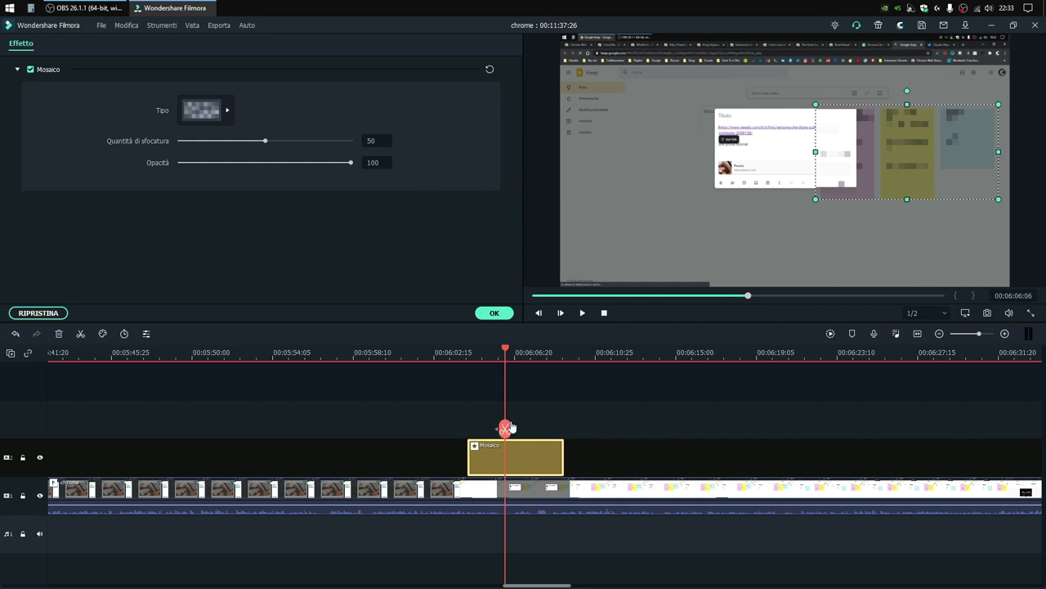
# Step: Play the mosaic section from 00:06:04:14, trim the Mosaico effect's end to 00:06:09:03 and confirm its settings
pyautogui.moveTo(505, 429); pyautogui.dragTo(472, 433)
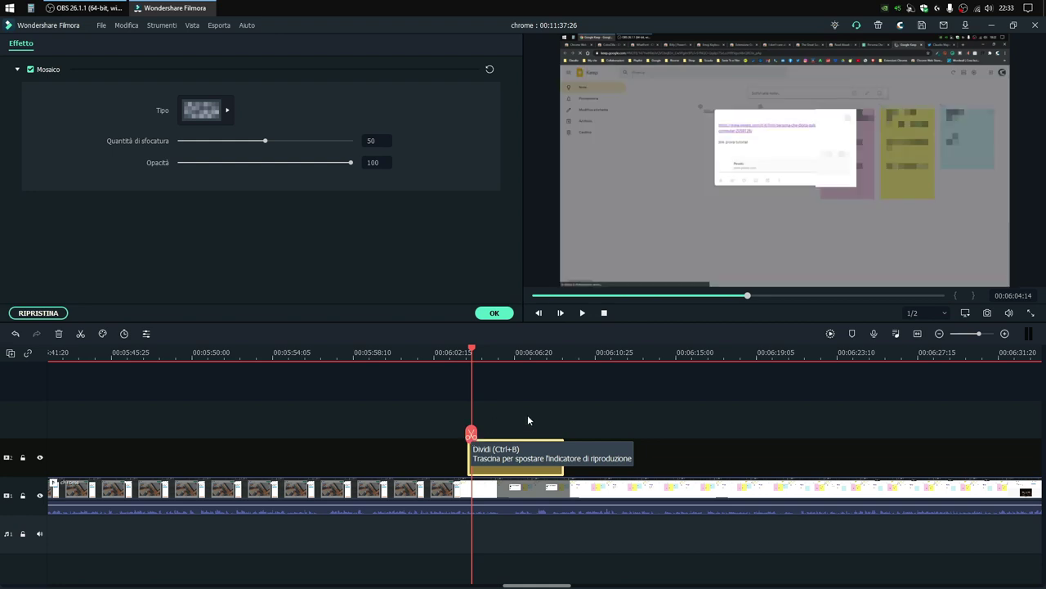
pyautogui.press('space')
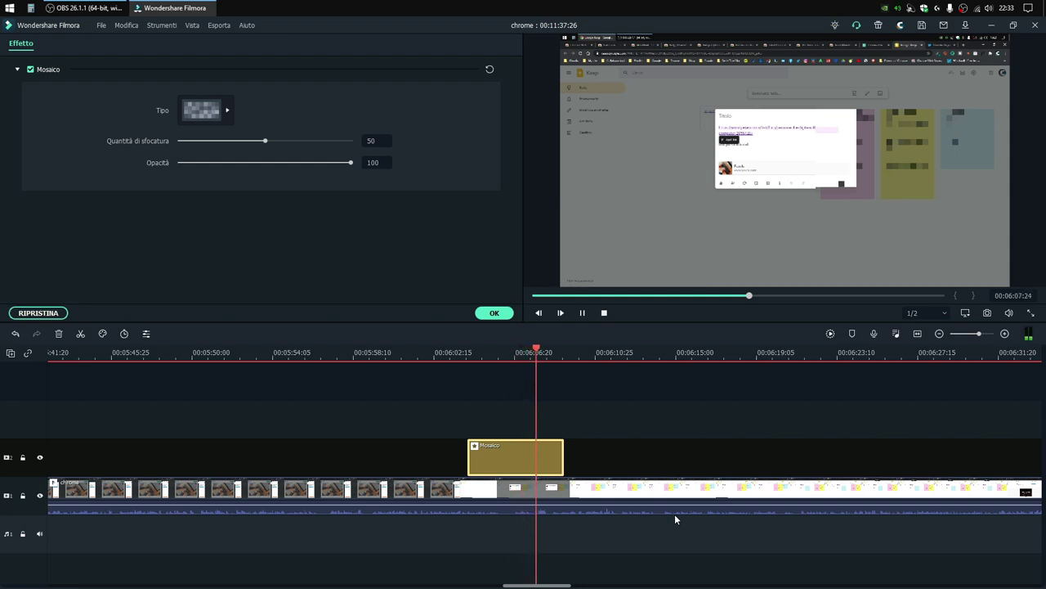
pyautogui.press('space')
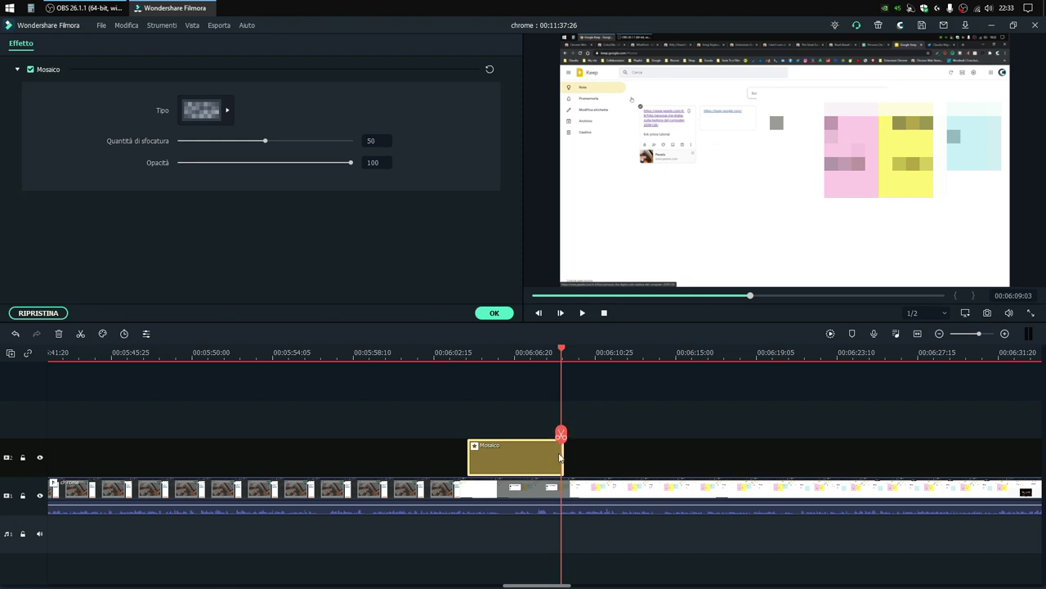
pyautogui.moveTo(564, 459); pyautogui.dragTo(561, 459)
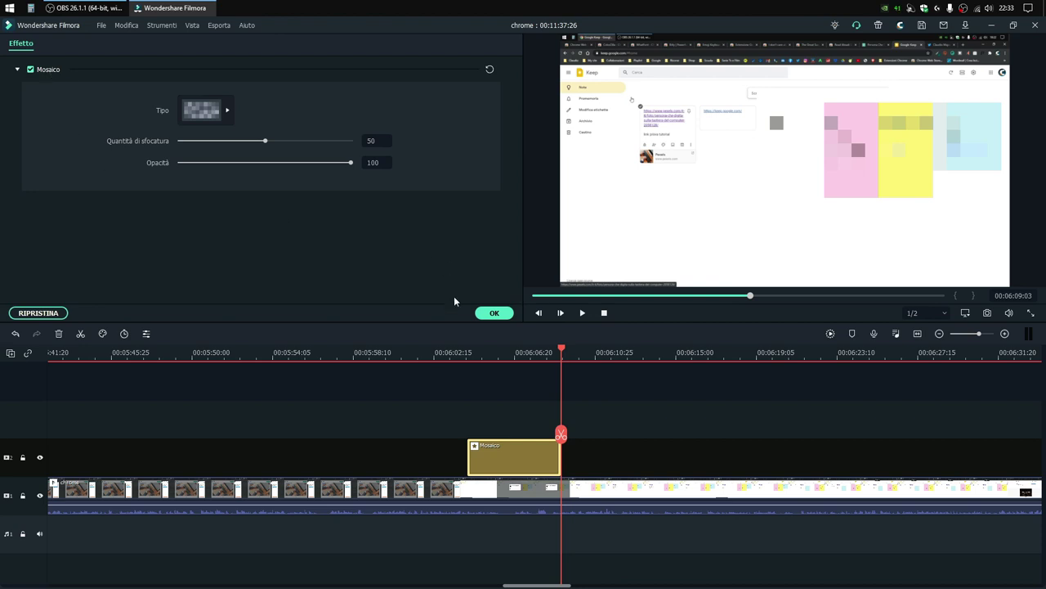
pyautogui.click(493, 318)
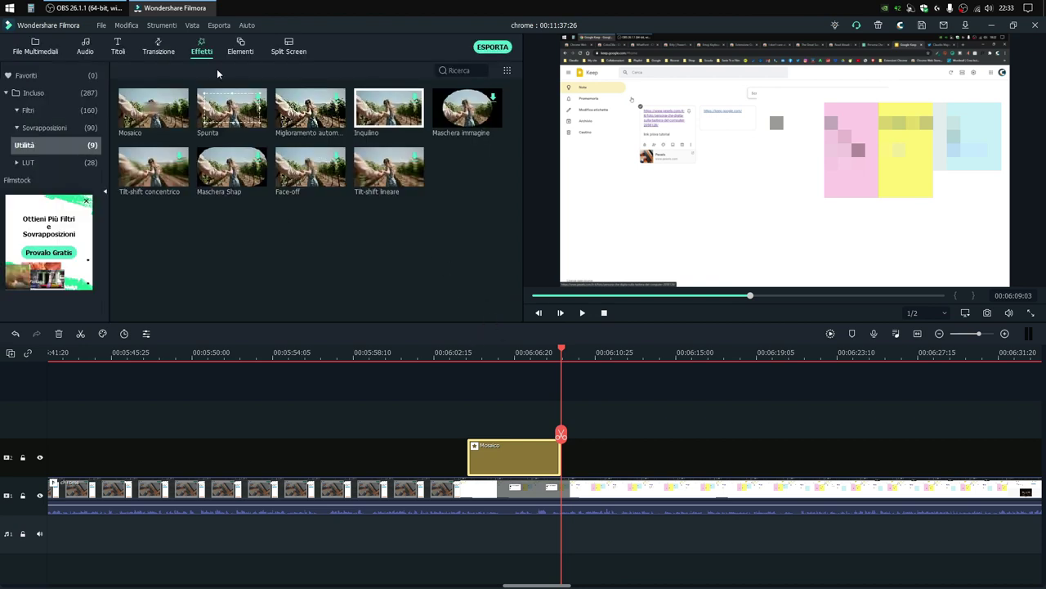
# Step: Add a second Mosaico effect at 00:06:09:03 and cover all the private notes on the Keep page with square-pixel blur
pyautogui.click(178, 116)
pyautogui.click(601, 351)
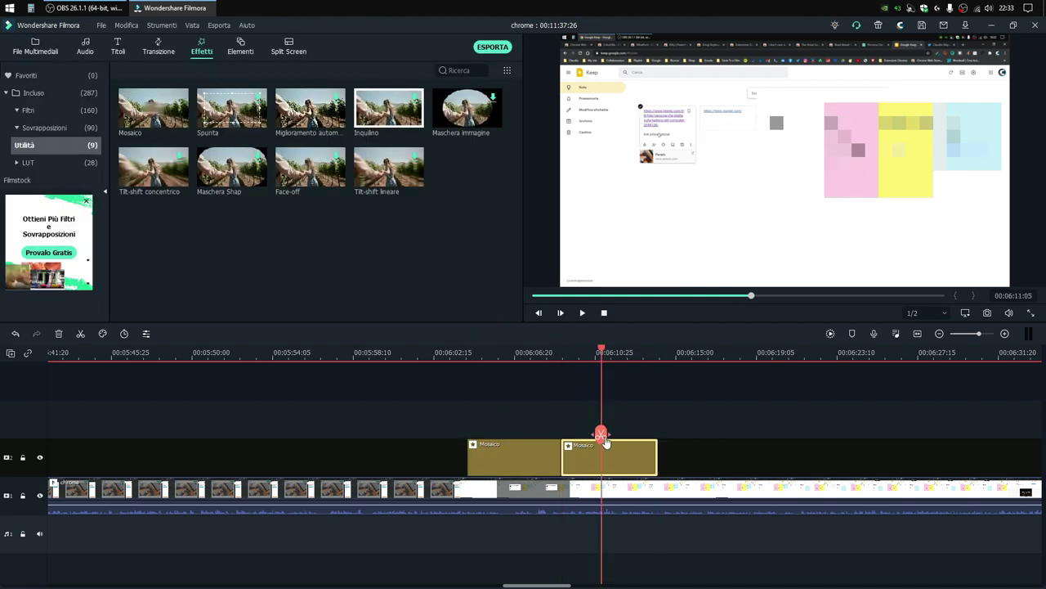
pyautogui.doubleClick(613, 451)
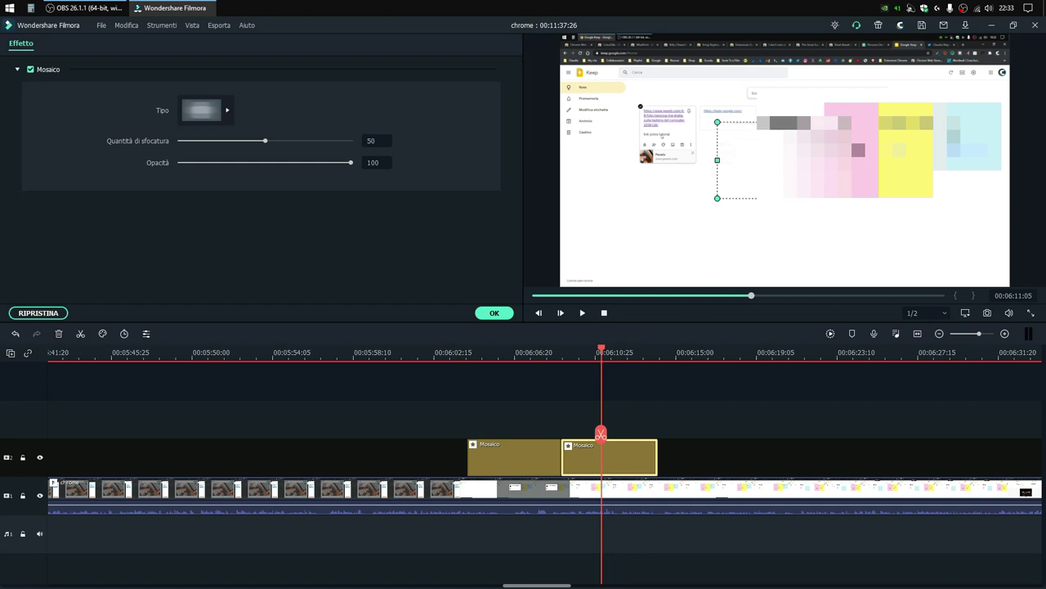
pyautogui.moveTo(817, 160); pyautogui.dragTo(855, 143)
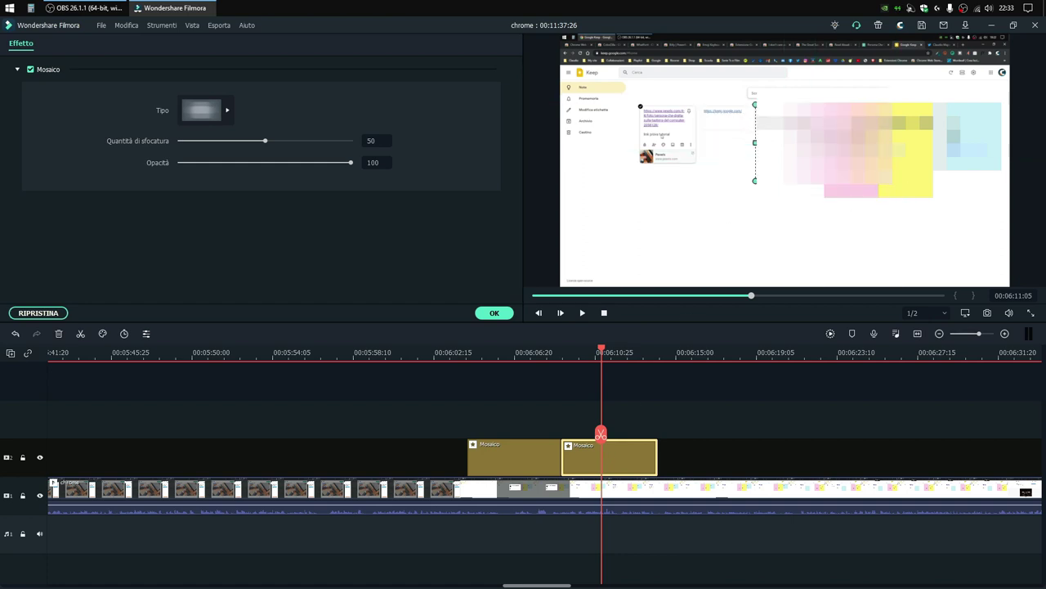
pyautogui.moveTo(878, 180); pyautogui.dragTo(877, 242)
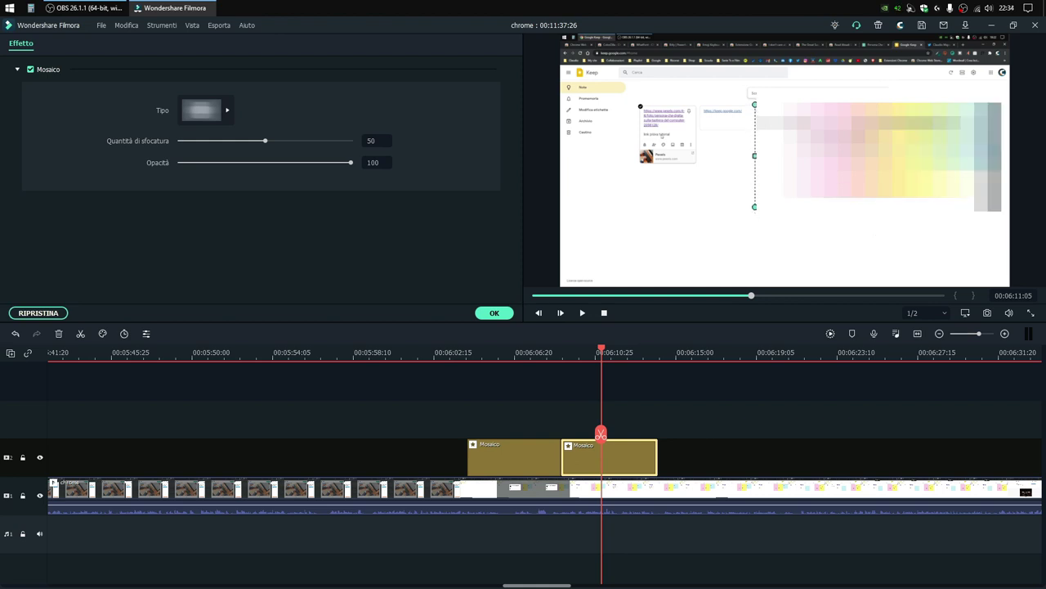
pyautogui.click(229, 110)
pyautogui.click(299, 146)
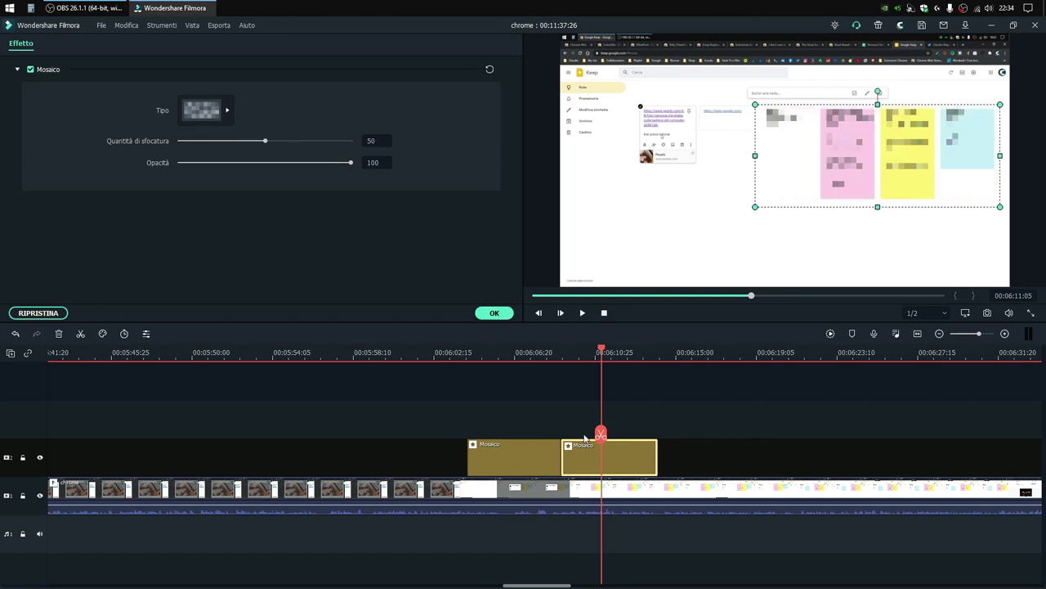
# Step: Shorten the first Mosaico to end where the open note closes, just after 00:06:08:07, butt the second against it and play the transition
pyautogui.moveTo(600, 433); pyautogui.dragTo(552, 429)
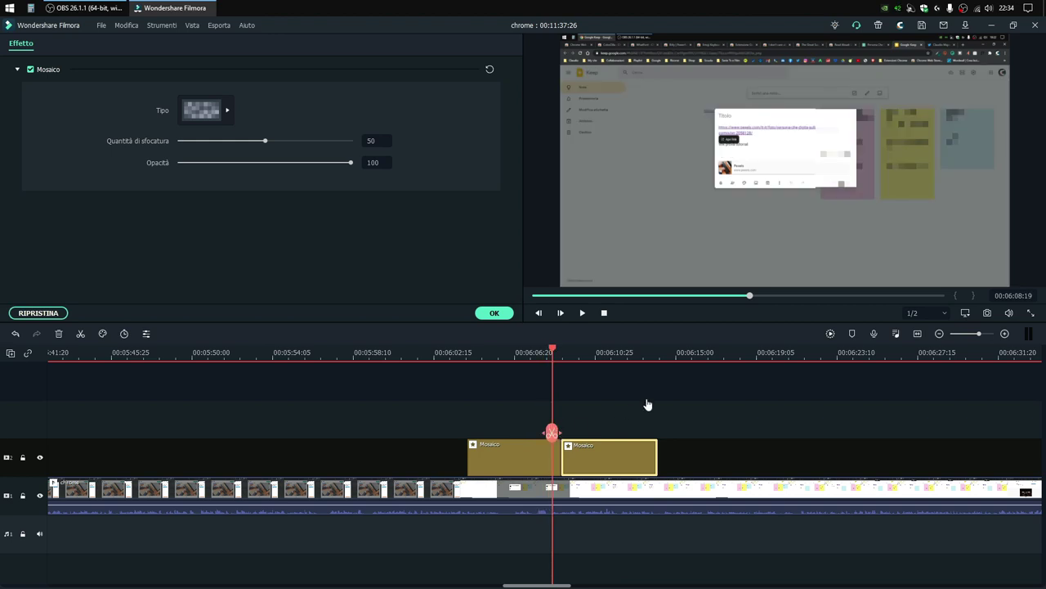
pyautogui.click(545, 358)
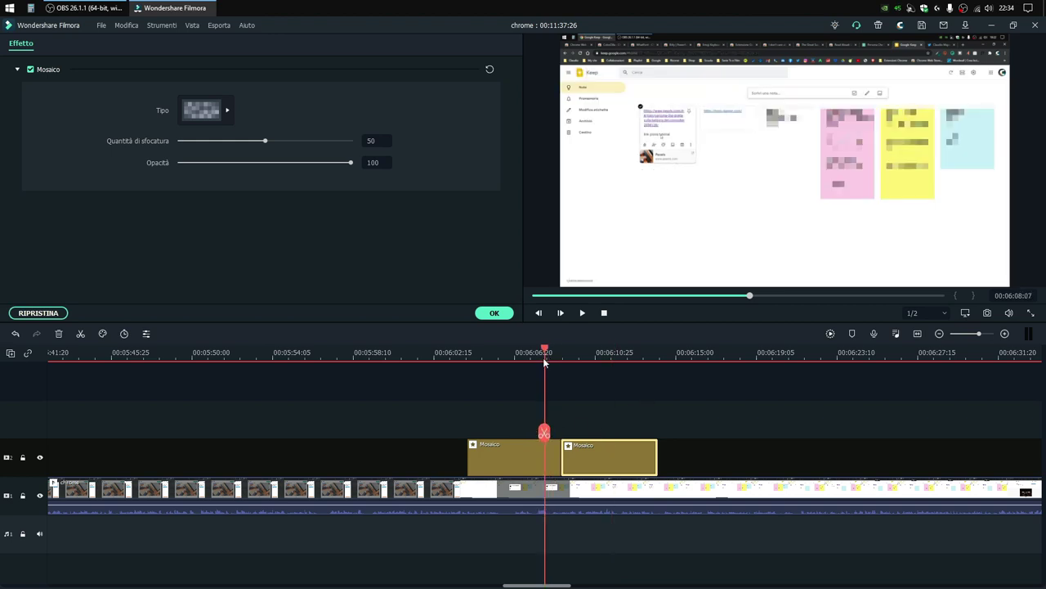
pyautogui.hotkey('ctrl', 'z')
pyautogui.press('space')
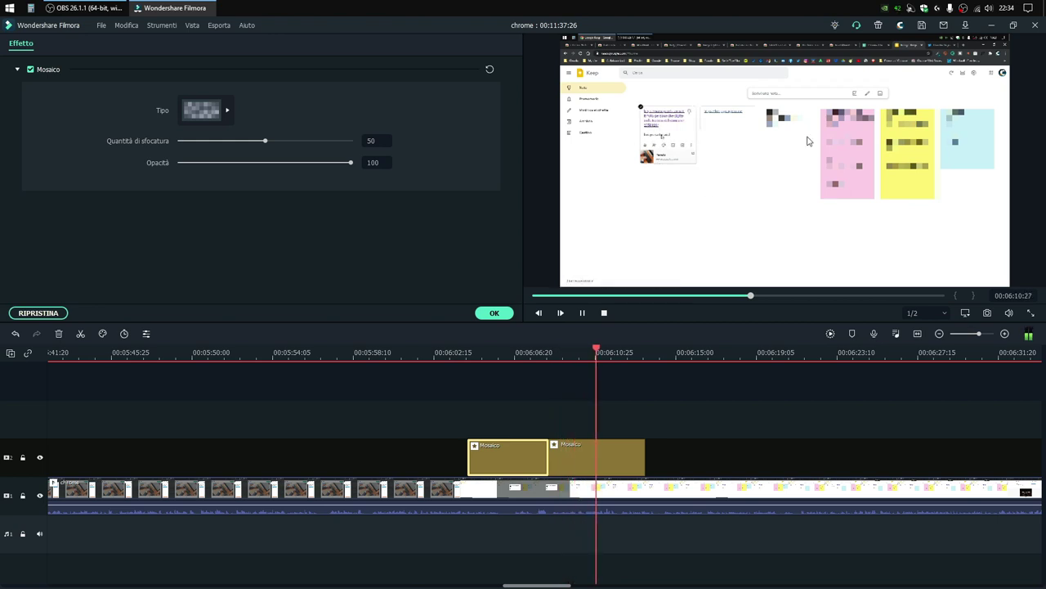
pyautogui.press('space')
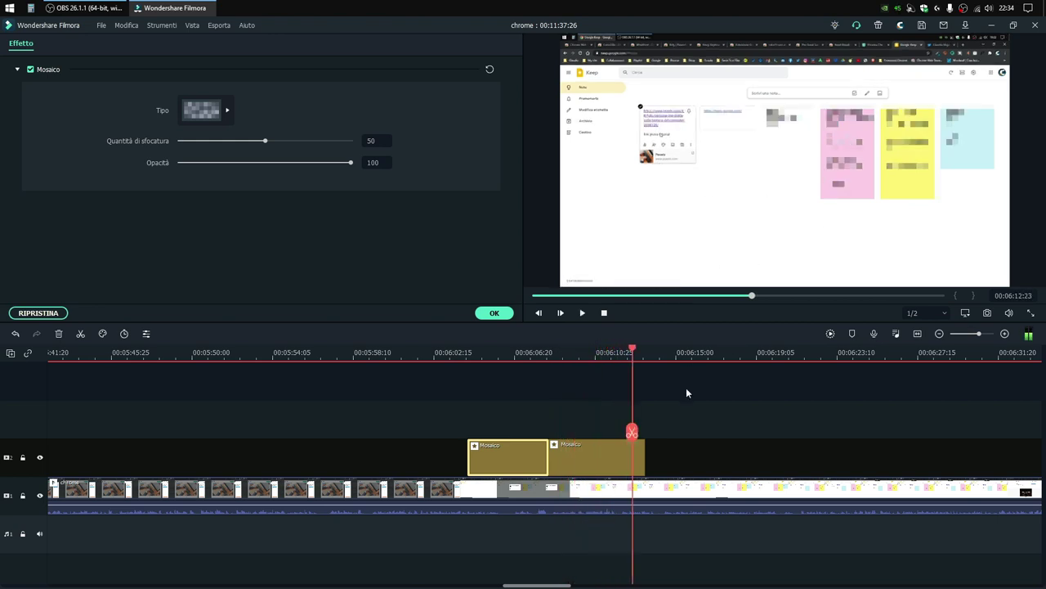
# Step: Extend the second Mosaico effect's end to about 00:06:31:17, play past it to check coverage and confirm the effect settings
pyautogui.click(643, 463)
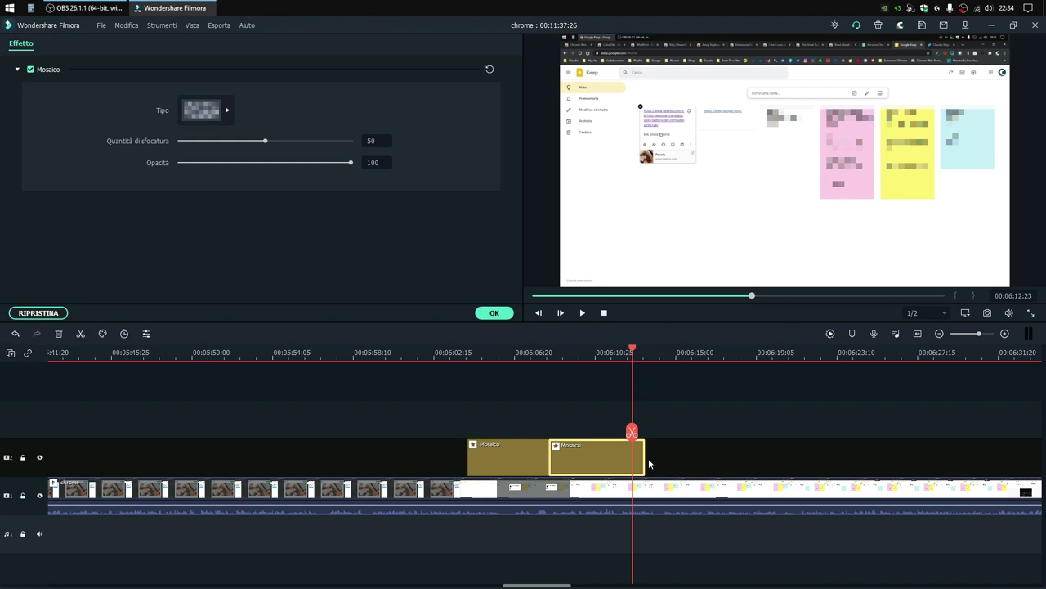
pyautogui.moveTo(643, 457); pyautogui.dragTo(995, 455)
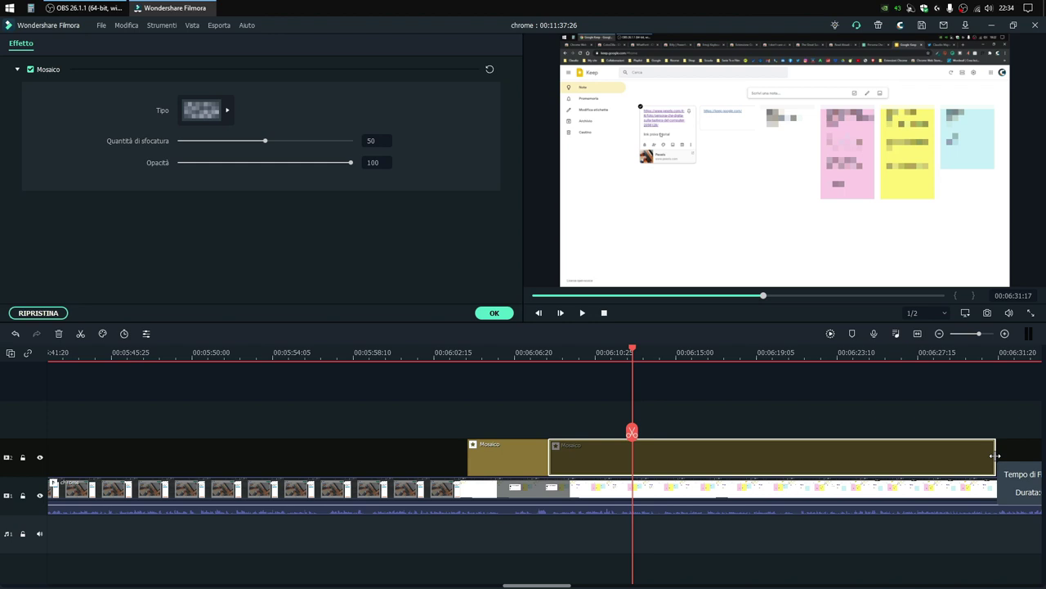
pyautogui.click(797, 353)
pyautogui.press('space')
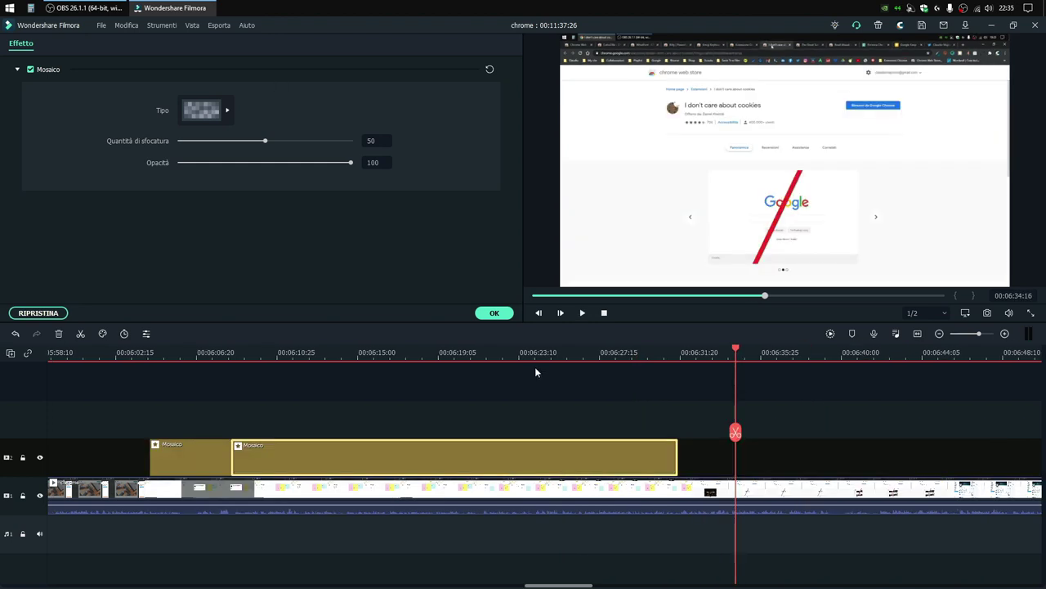
pyautogui.click(493, 312)
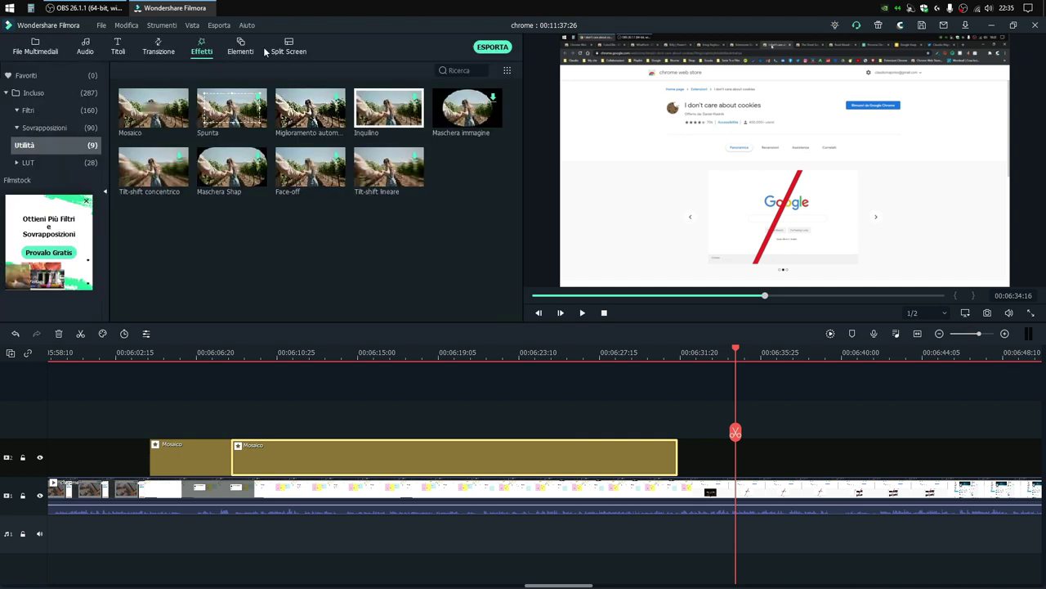
# Step: Add the TerziInferiori 24 lower third at 00:06:34:16 and clear its small "YOUR TEXT" line
pyautogui.click(118, 47)
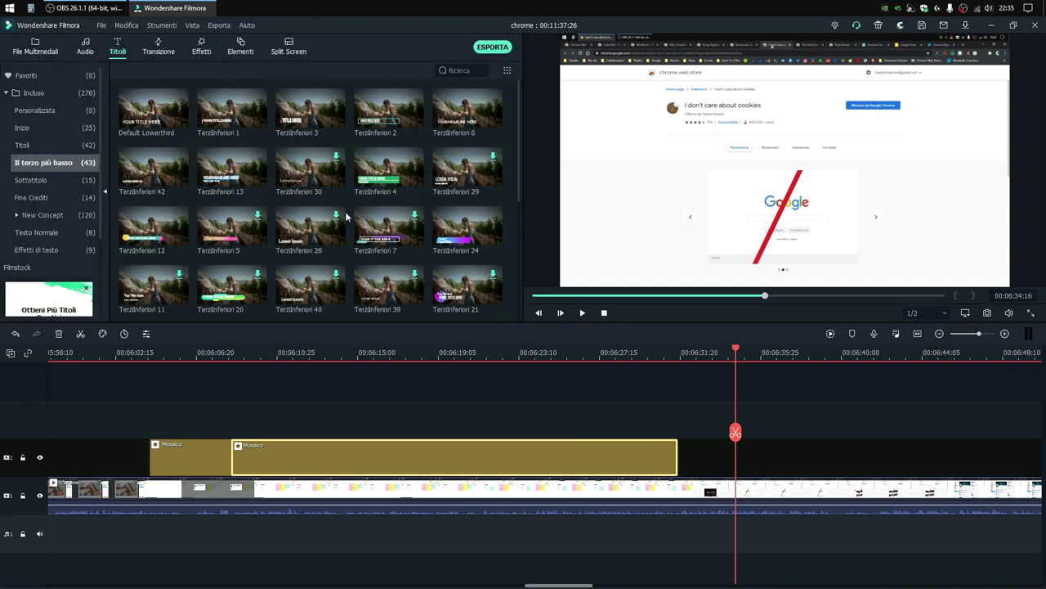
pyautogui.click(493, 237)
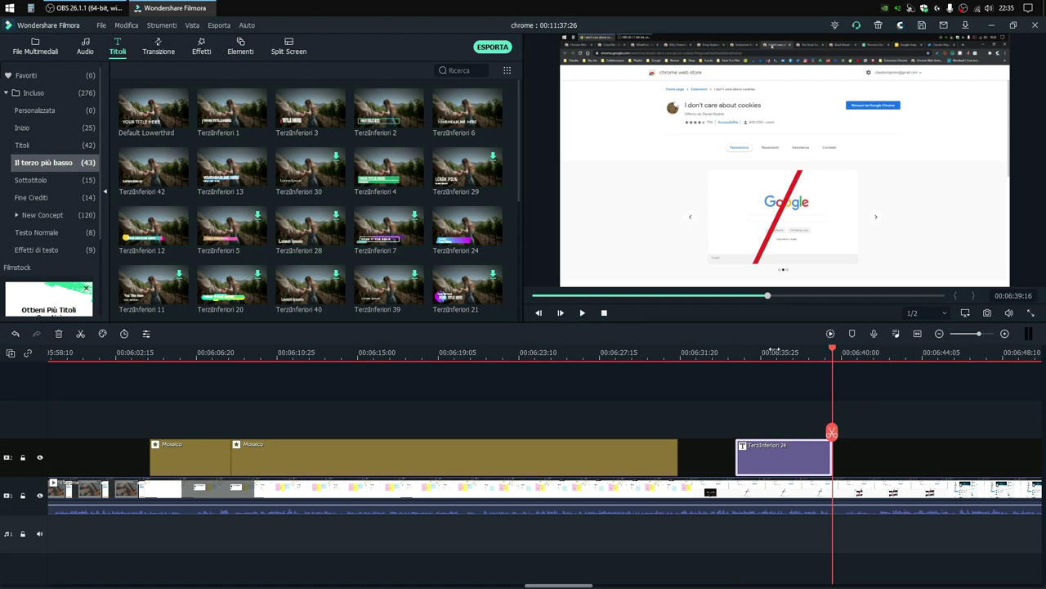
pyautogui.click(773, 351)
pyautogui.doubleClick(784, 462)
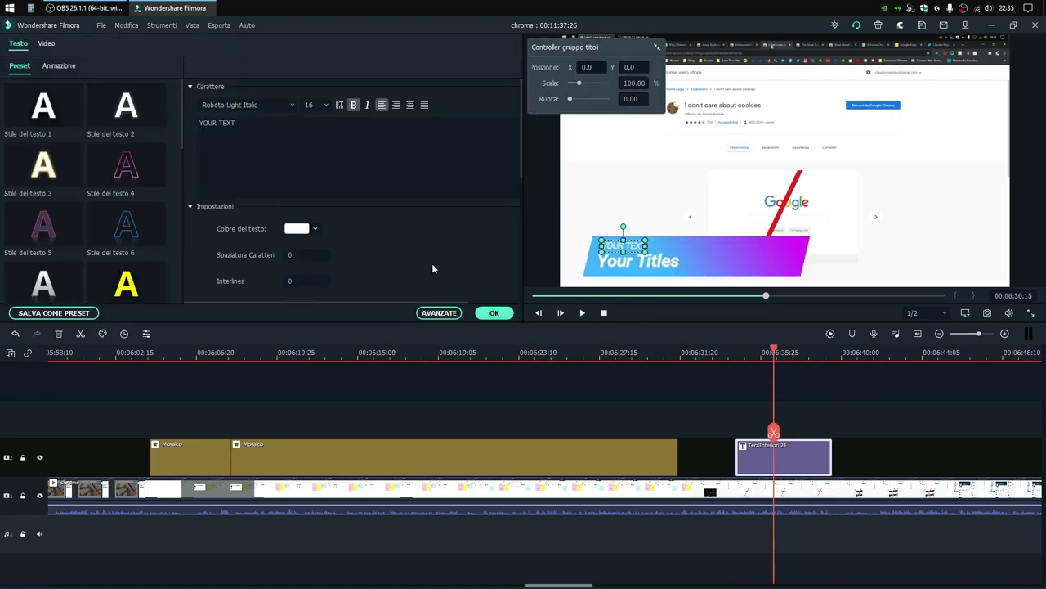
pyautogui.click(237, 124)
pyautogui.hotkey('ctrl', 'a')
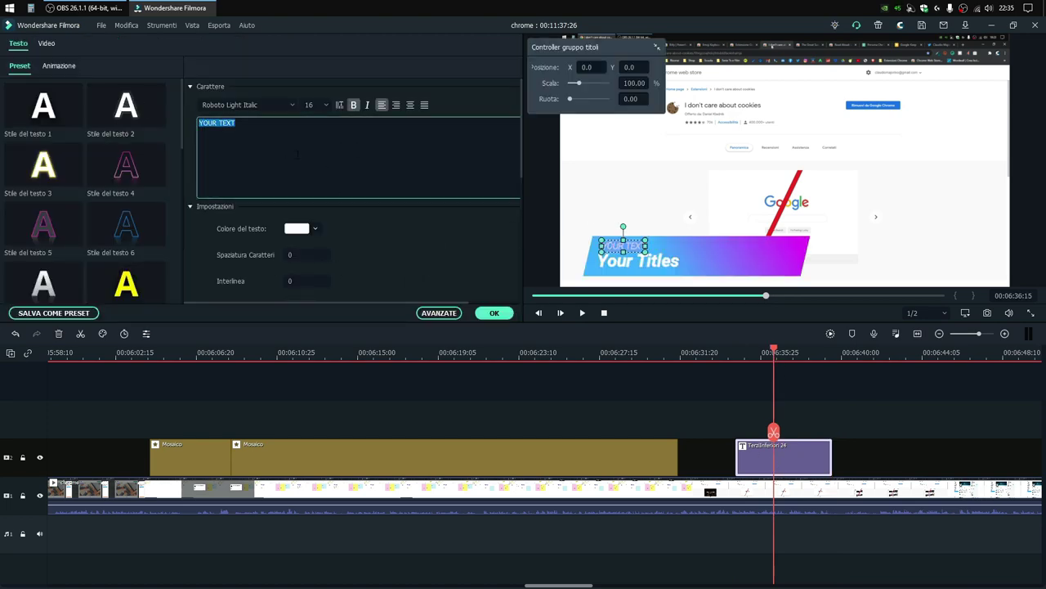
pyautogui.press('BackSpace')
# Step: Replace the lower third's main "Your Titles" text with "6 - I don't care about cookies"
pyautogui.click(666, 260)
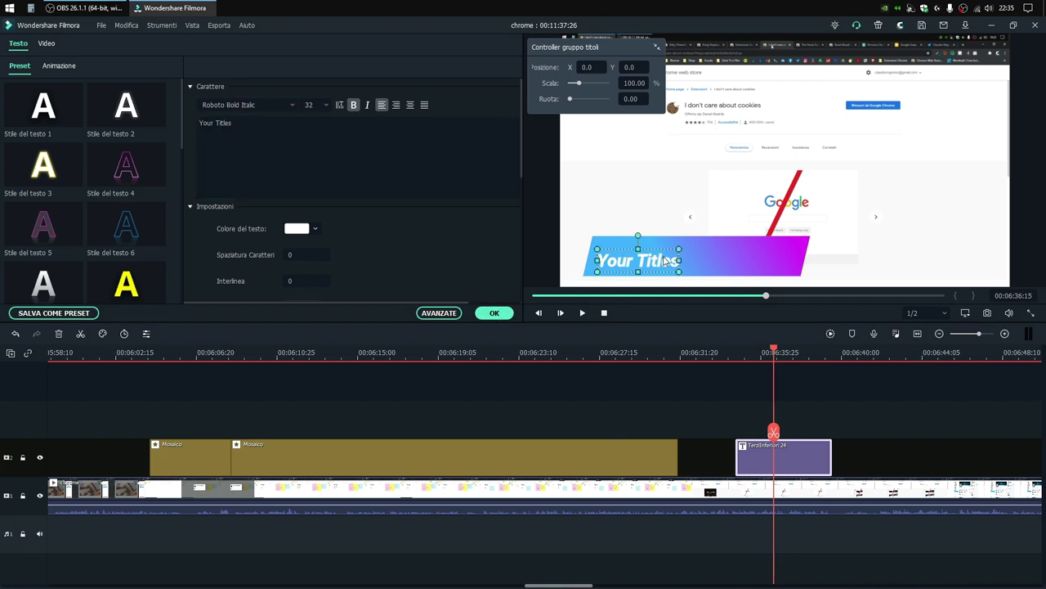
pyautogui.press('BackSpace')
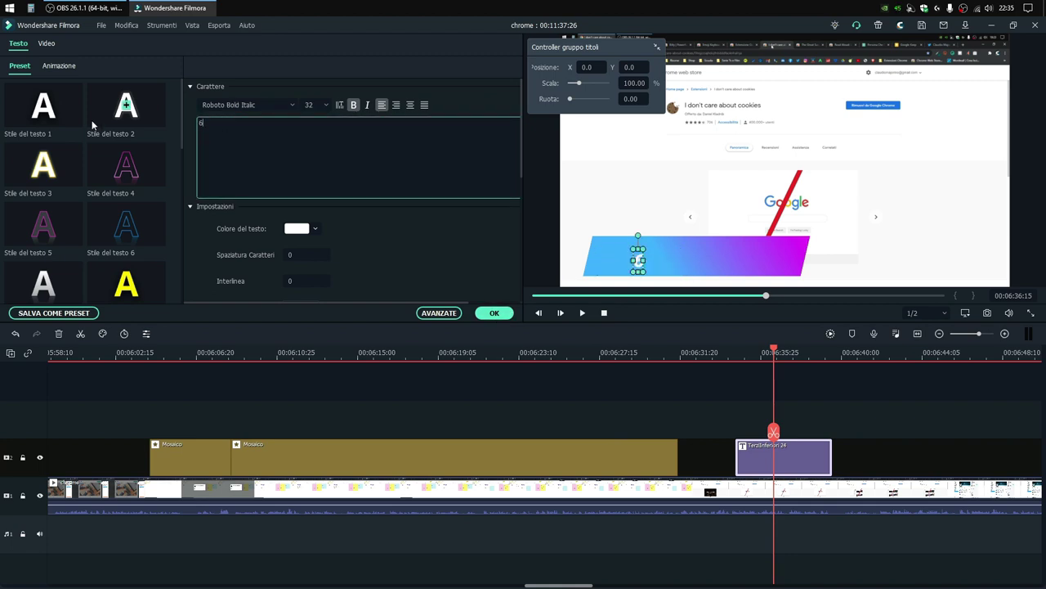
pyautogui.write('6 - ')
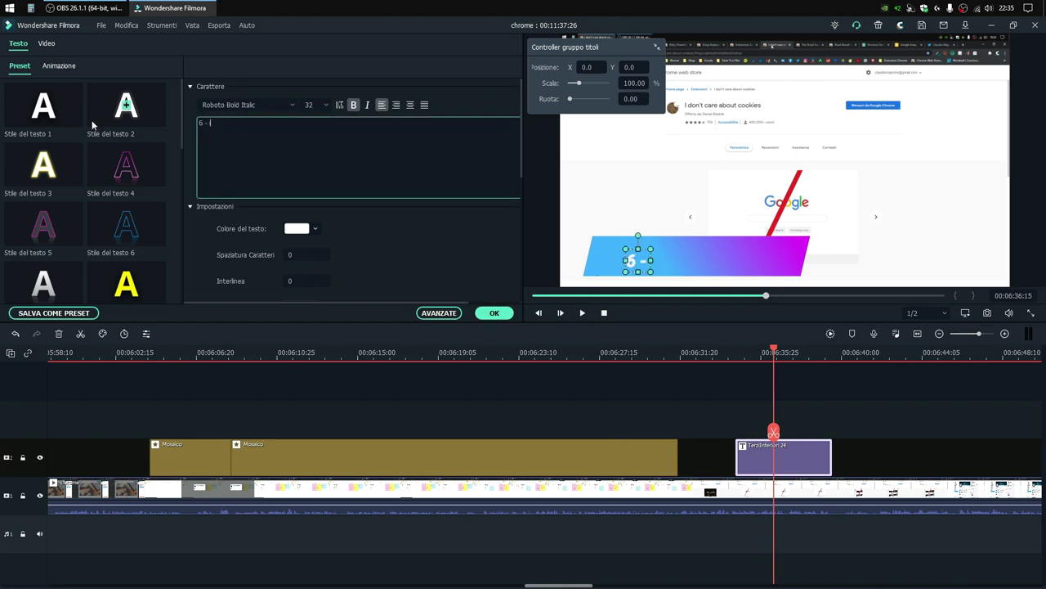
pyautogui.write('idon')
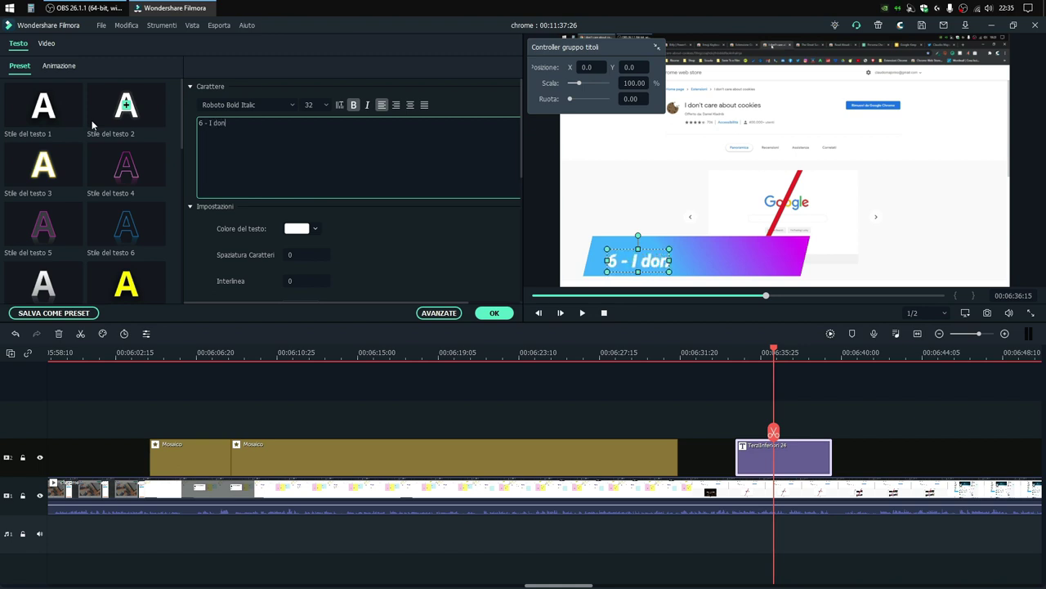
pyautogui.write("'t care a")
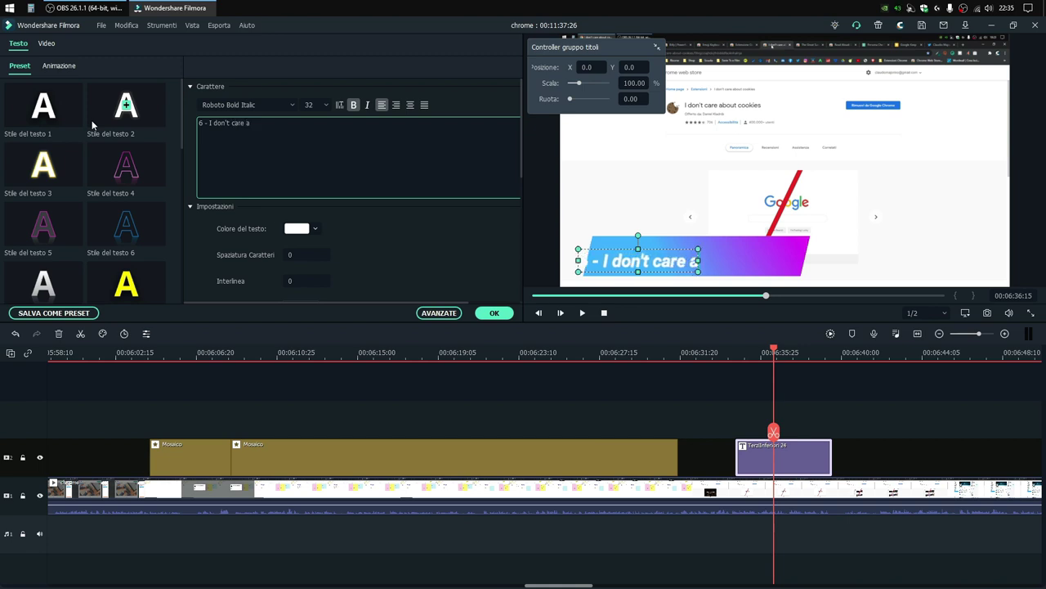
pyautogui.write('bout')
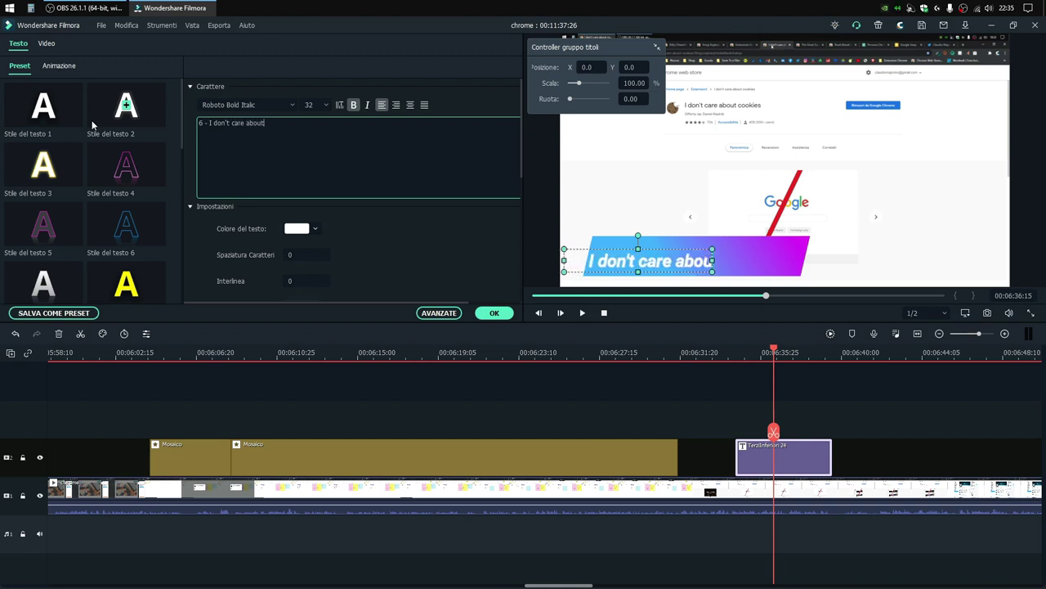
pyautogui.write(' cookiews')
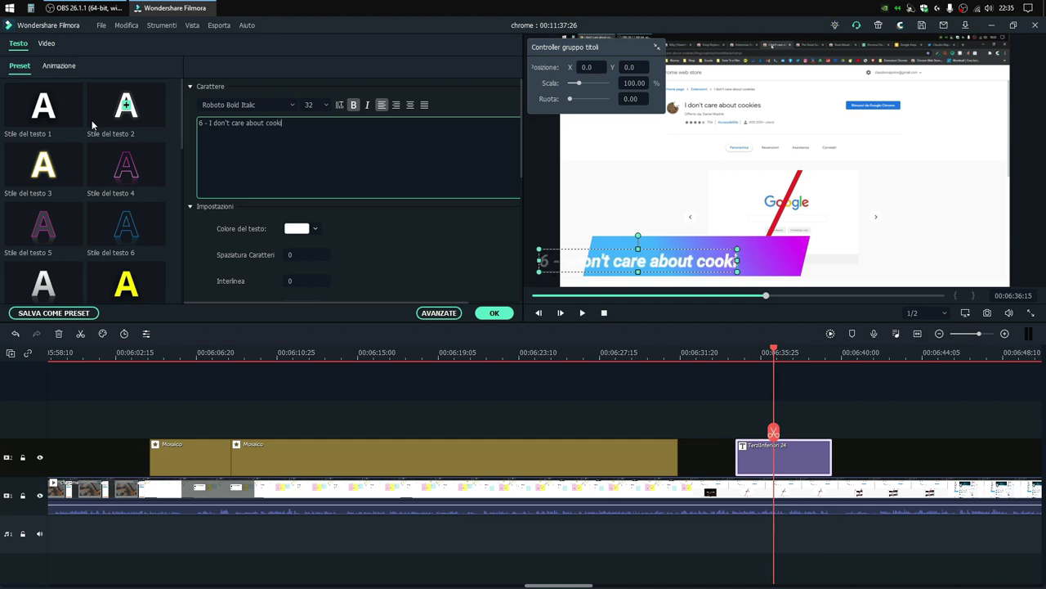
pyautogui.press('BackSpace')
pyautogui.press('BackSpace')
pyautogui.write('s')
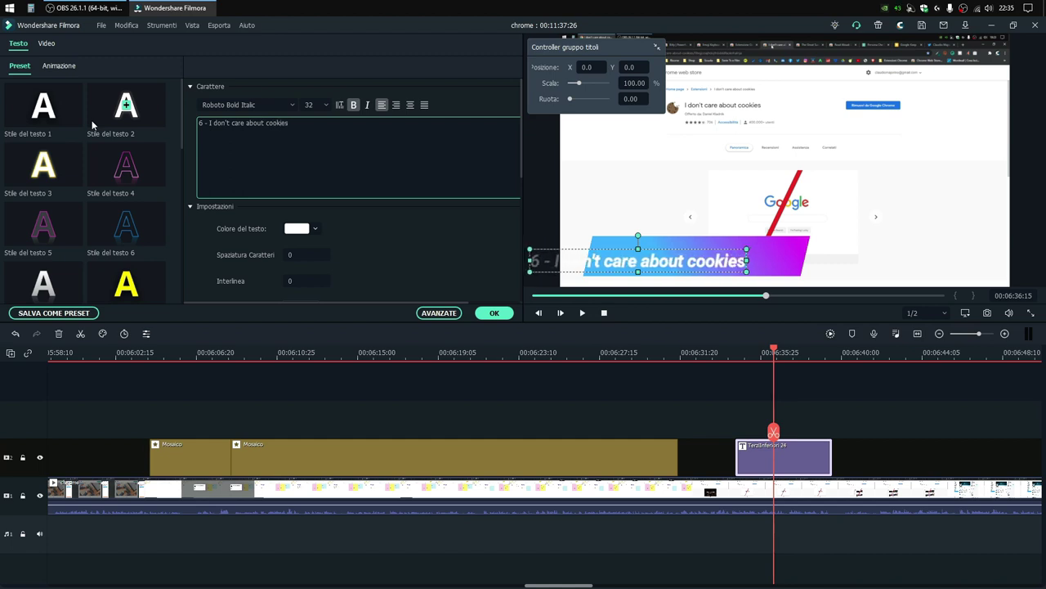
# Step: Set the cookies title's font size to 28, fit the text inside the coloured banner and confirm the title
pyautogui.moveTo(677, 251); pyautogui.dragTo(745, 244)
pyautogui.click(315, 105)
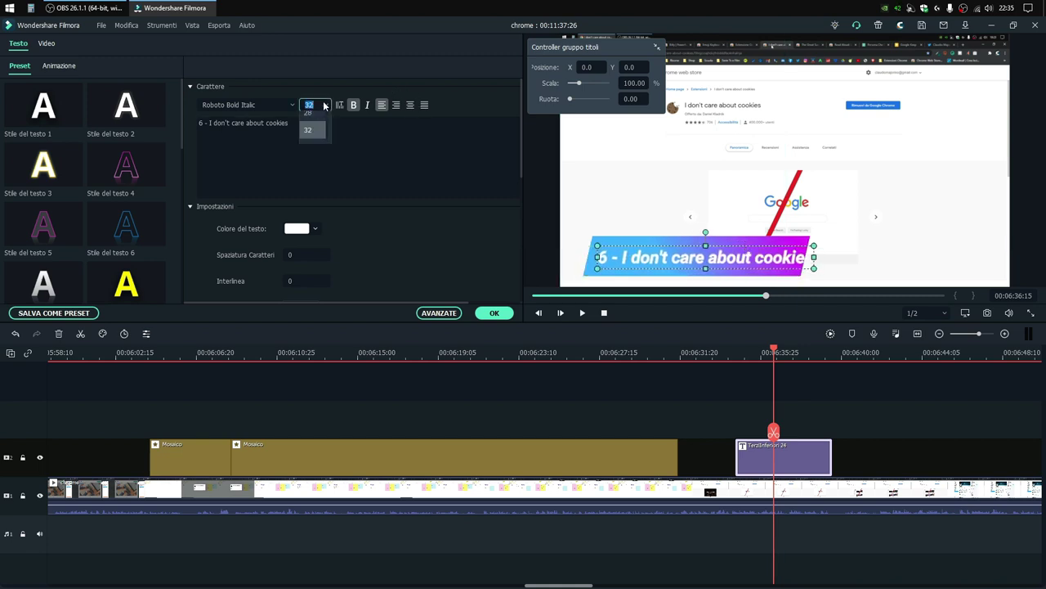
pyautogui.click(313, 177)
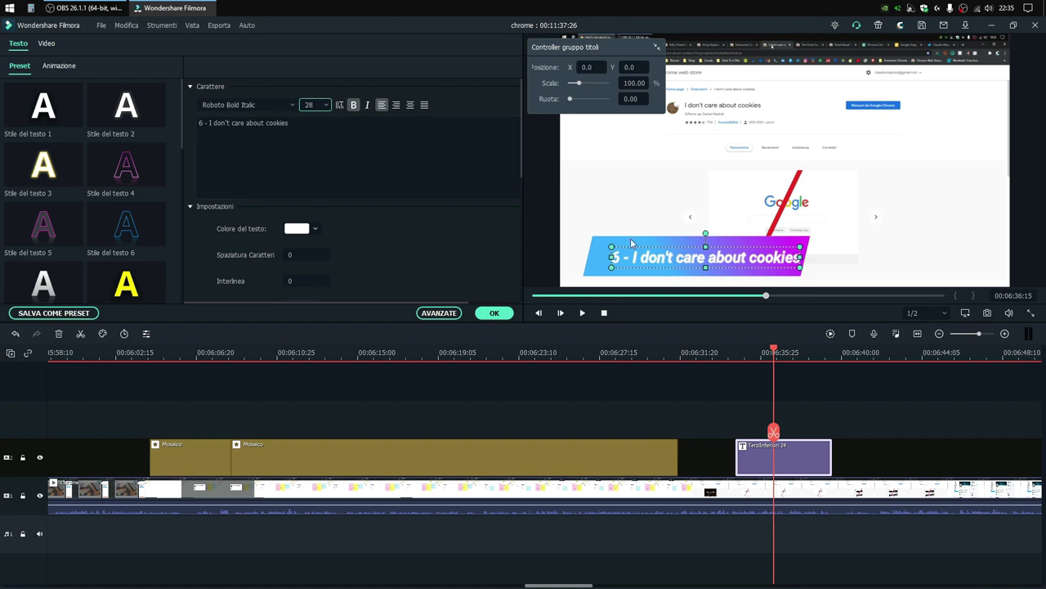
pyautogui.moveTo(727, 245); pyautogui.dragTo(719, 245)
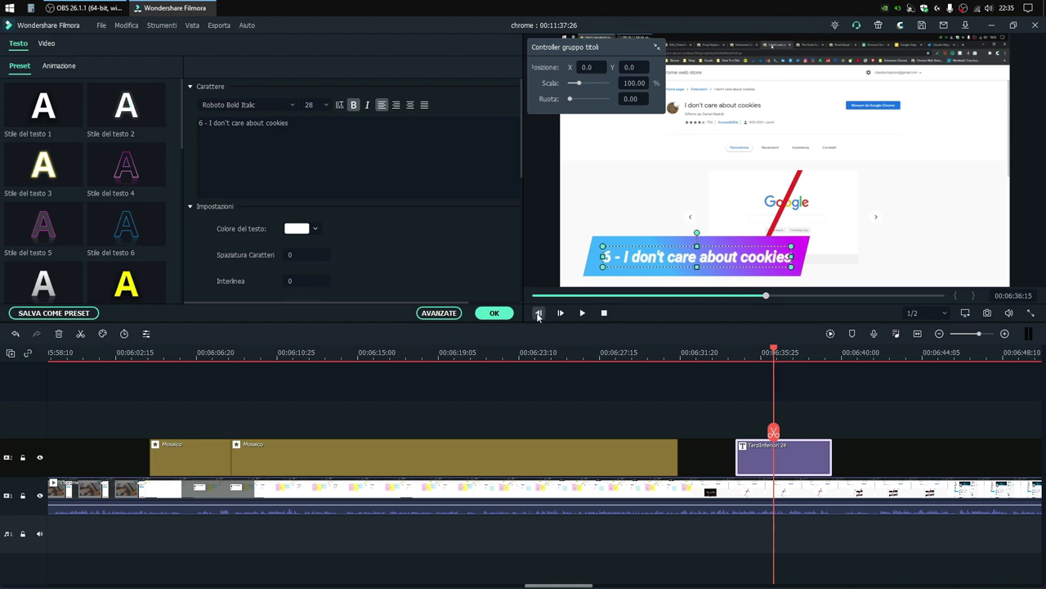
pyautogui.click(494, 312)
# Step: Place the xbox360 sound on the audio track at the start of the cookies title and look over the whole timeline
pyautogui.click(85, 46)
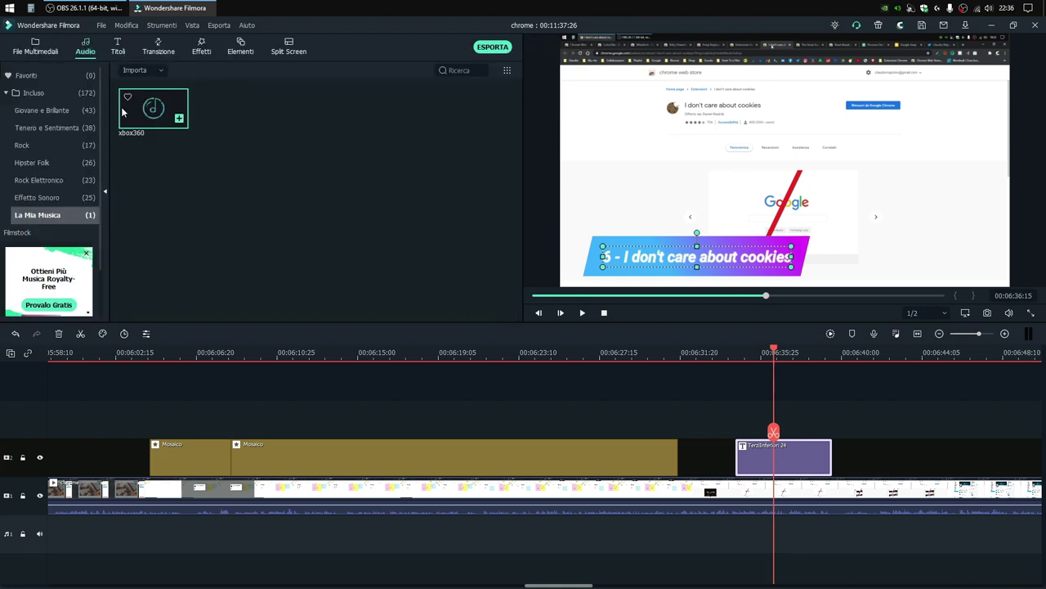
pyautogui.moveTo(154, 107); pyautogui.dragTo(736, 484)
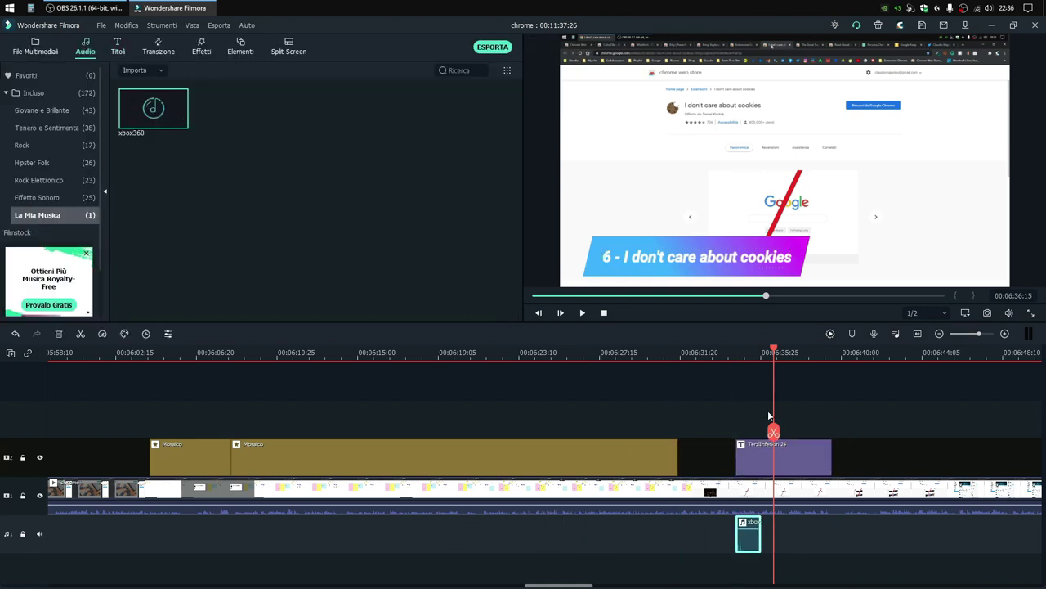
pyautogui.moveTo(773, 432); pyautogui.dragTo(955, 454)
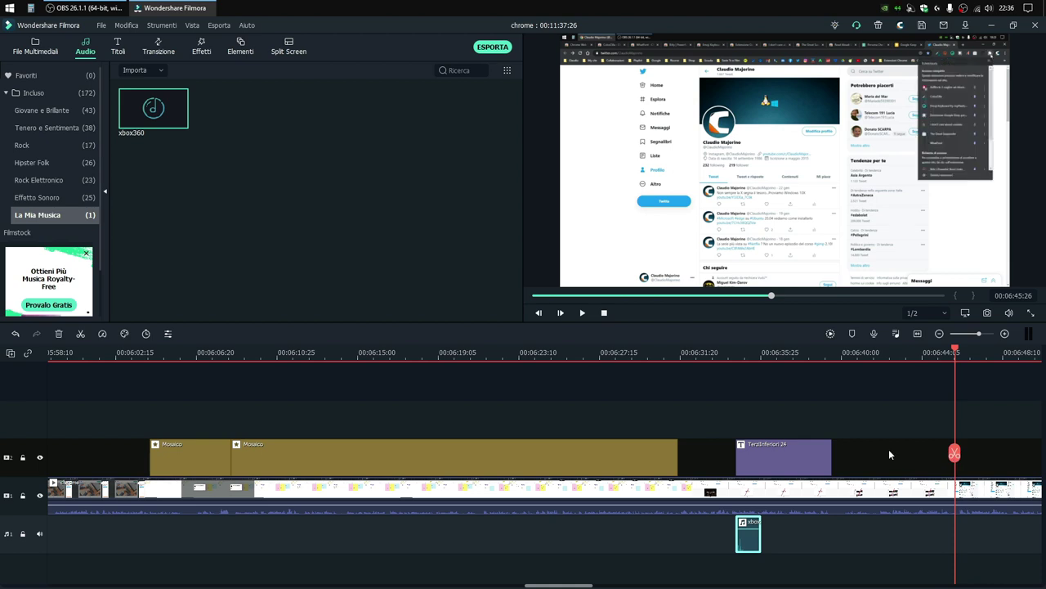
pyautogui.click(941, 333)
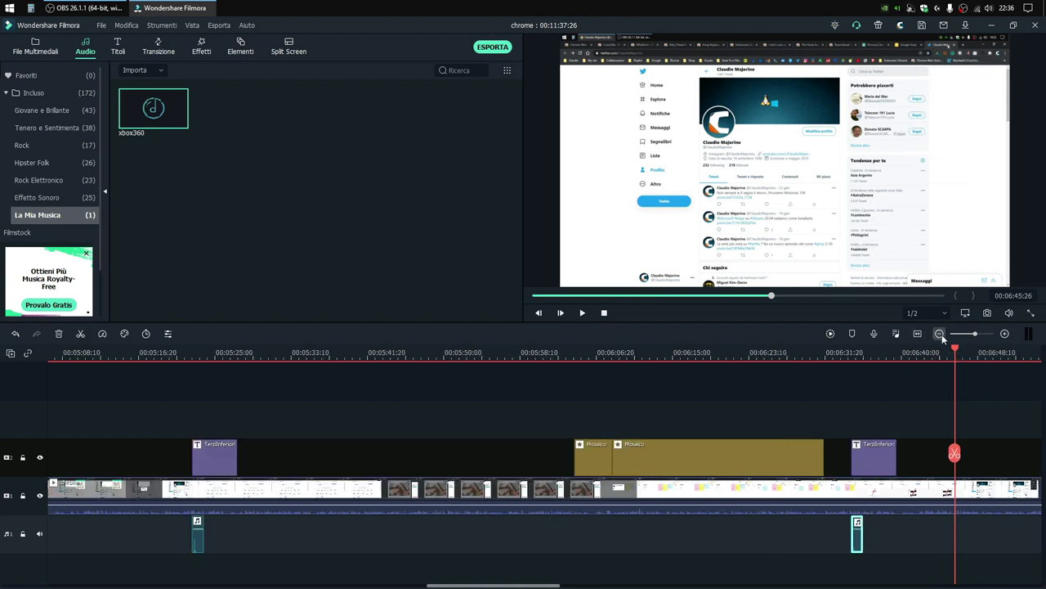
pyautogui.click(941, 334)
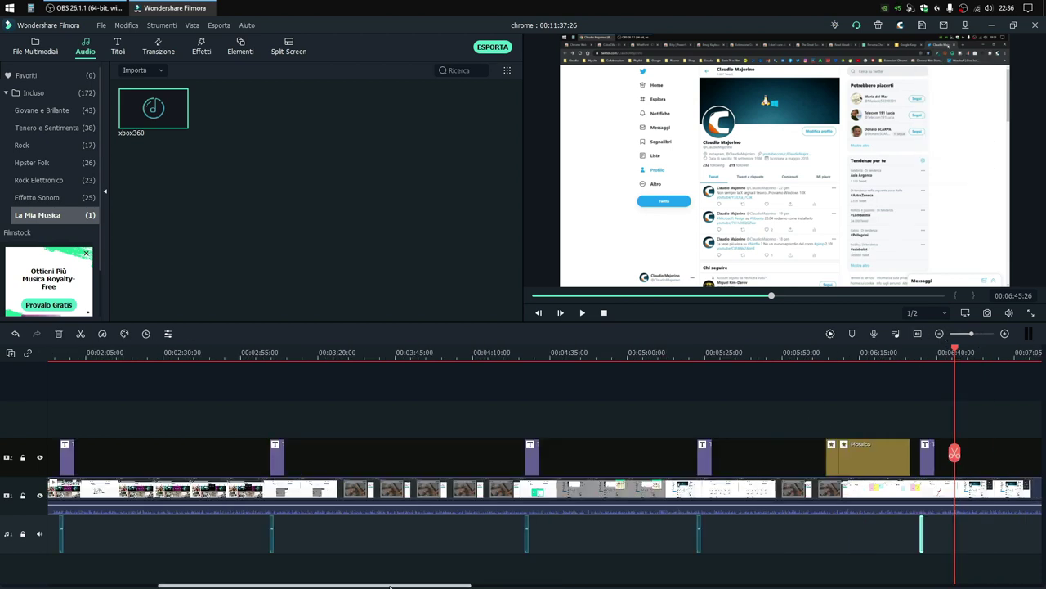
pyautogui.moveTo(314, 586); pyautogui.dragTo(450, 585)
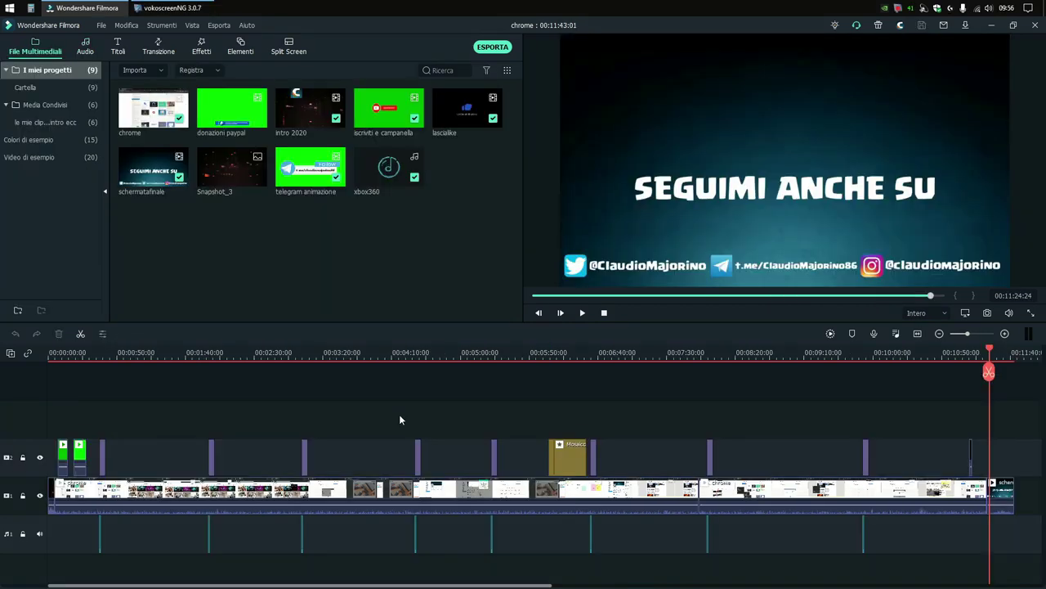
# Step: Open the export window and review the local, device and YouTube export options
pyautogui.click(492, 48)
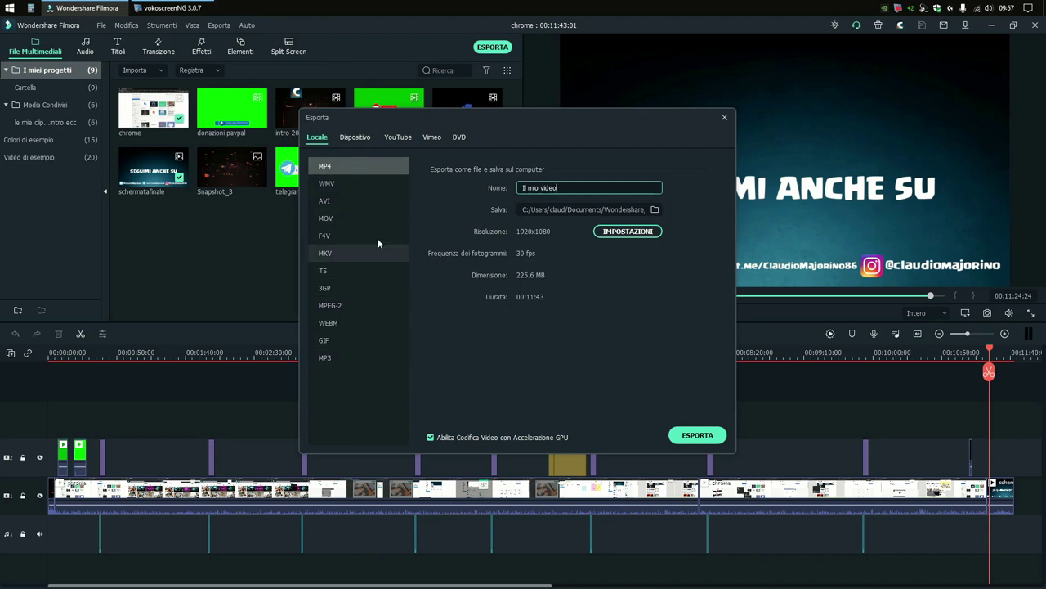
pyautogui.click(364, 139)
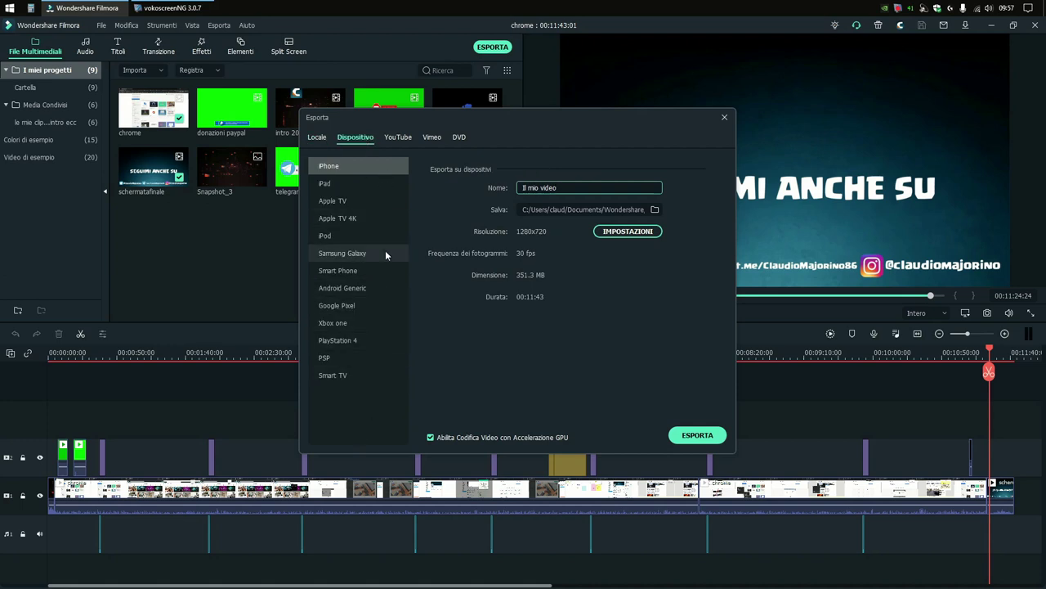
pyautogui.click(395, 138)
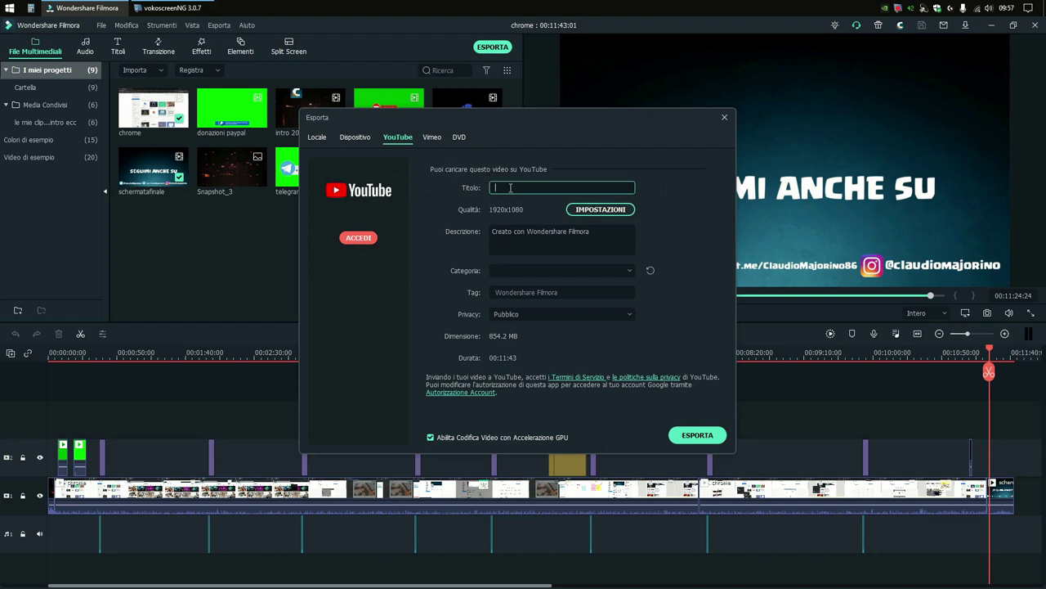
pyautogui.click(542, 264)
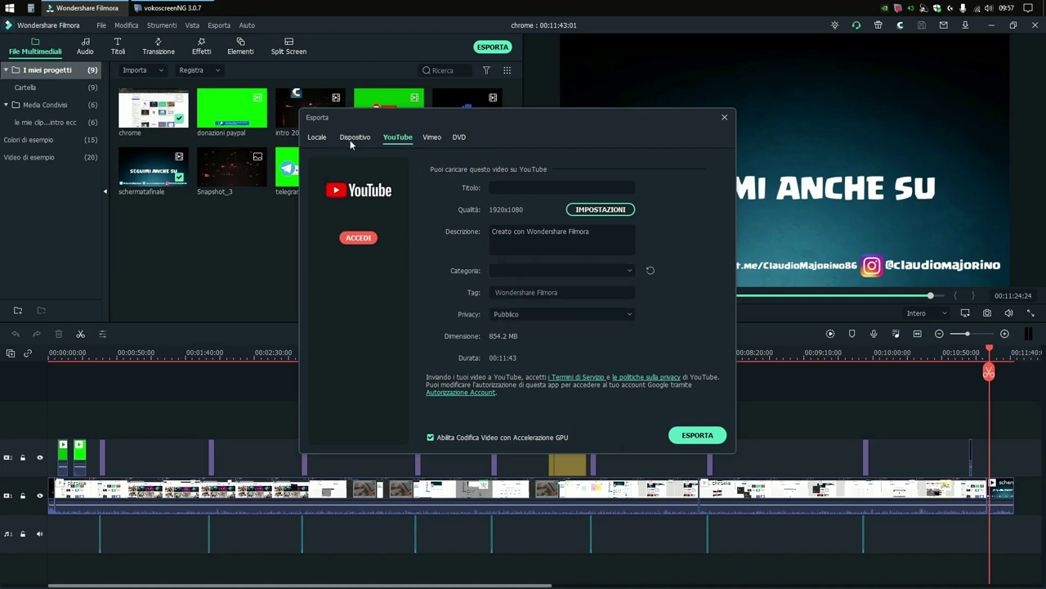
# Step: Review the file name and destination folder choices for the local MP4 export
pyautogui.click(327, 139)
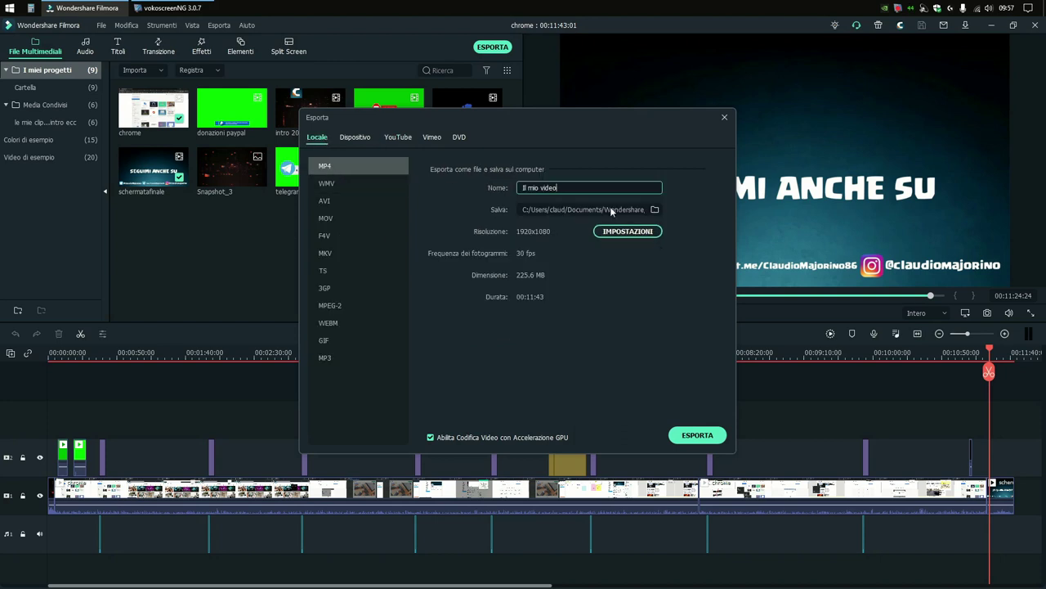
pyautogui.tripleClick(539, 190)
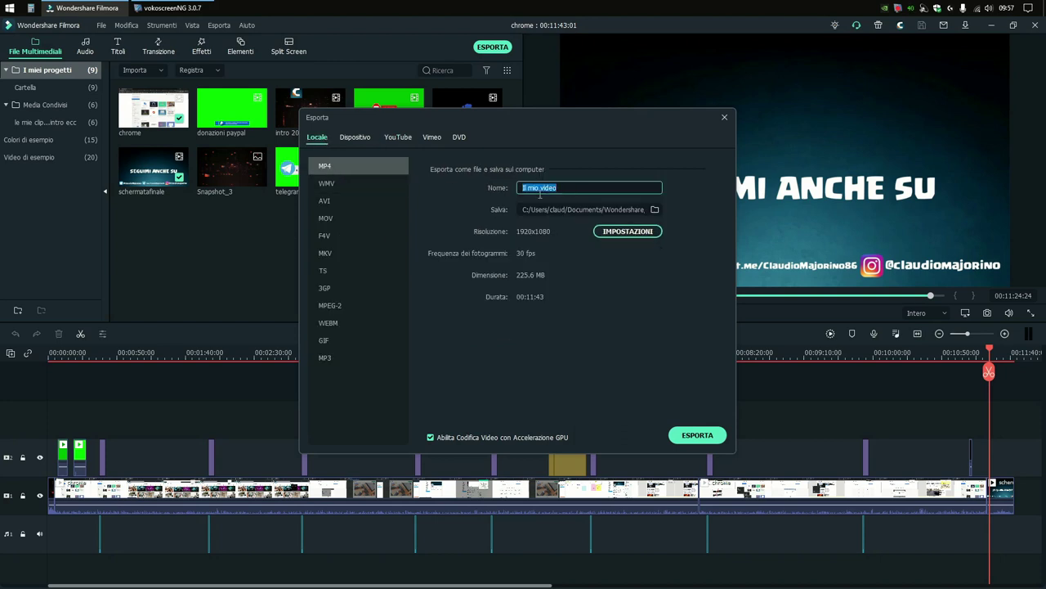
pyautogui.click(585, 189)
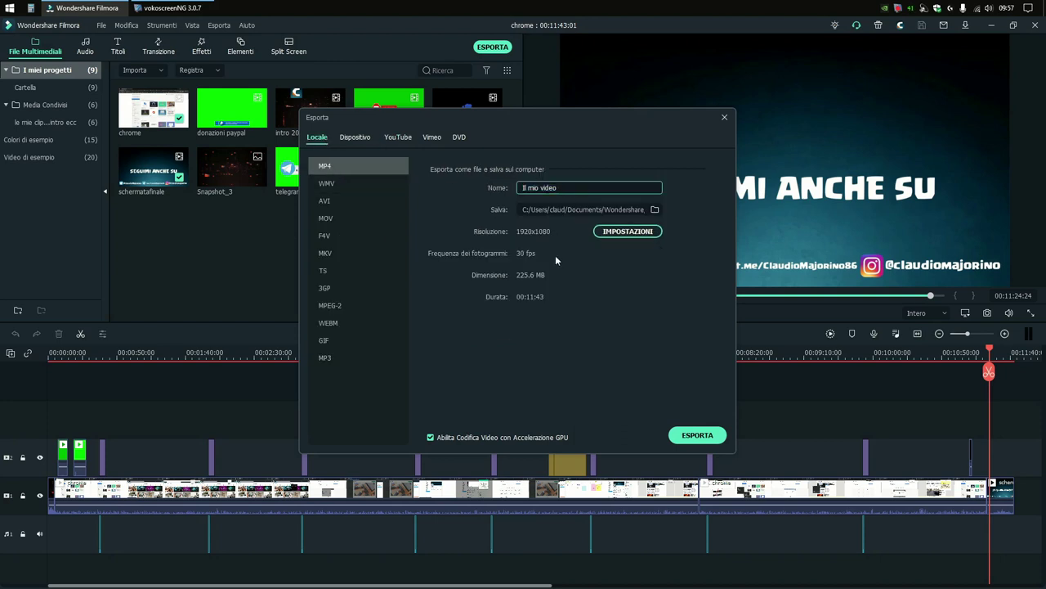
pyautogui.click(655, 210)
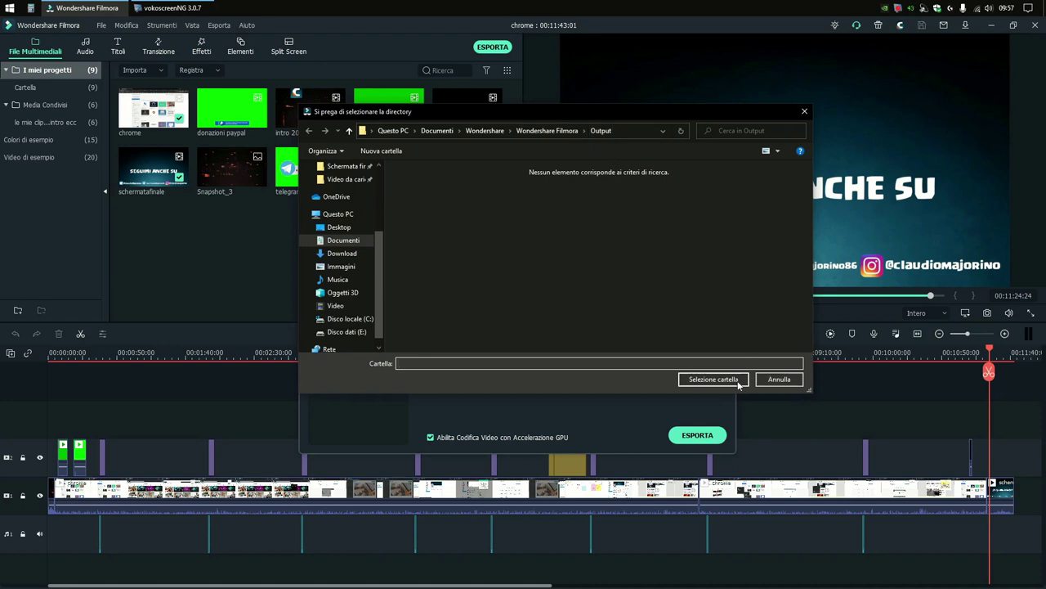
pyautogui.click(781, 380)
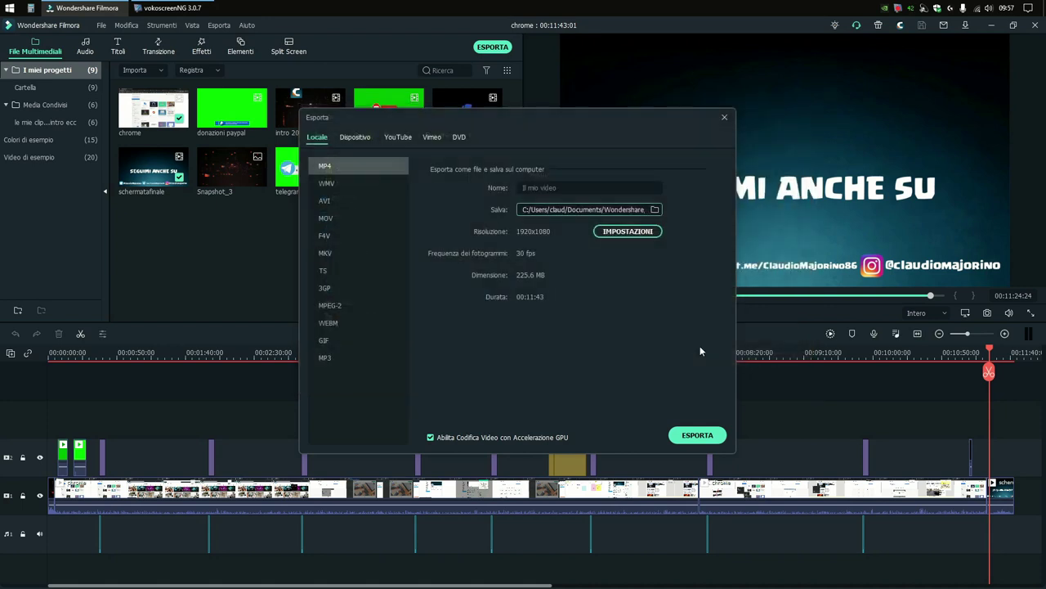
# Step: Review the MP4 quality, resolution and audio settings, keeping 1920x1080, and accept them
pyautogui.click(631, 231)
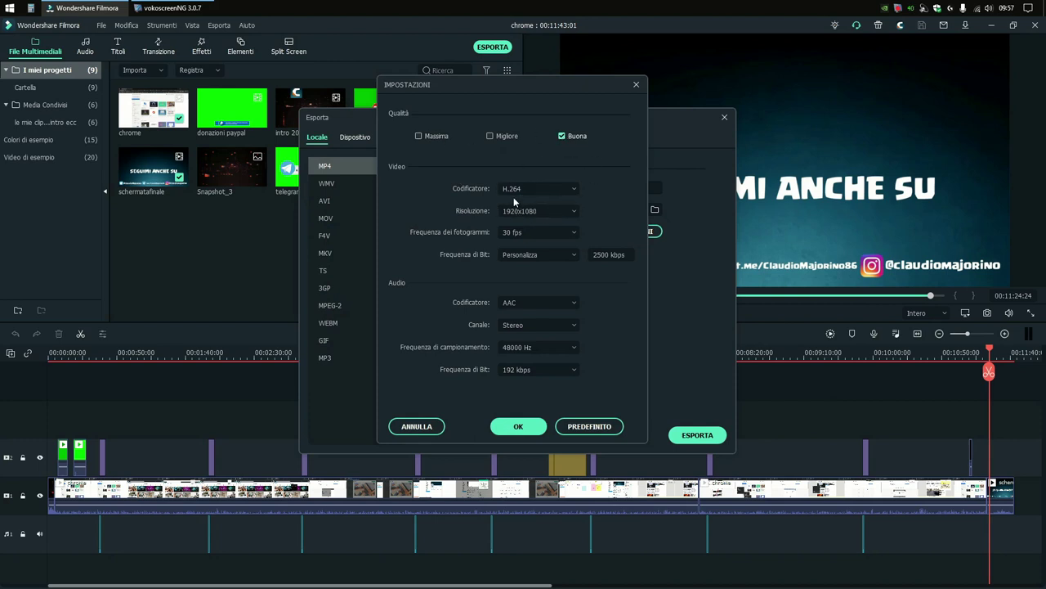
pyautogui.click(570, 214)
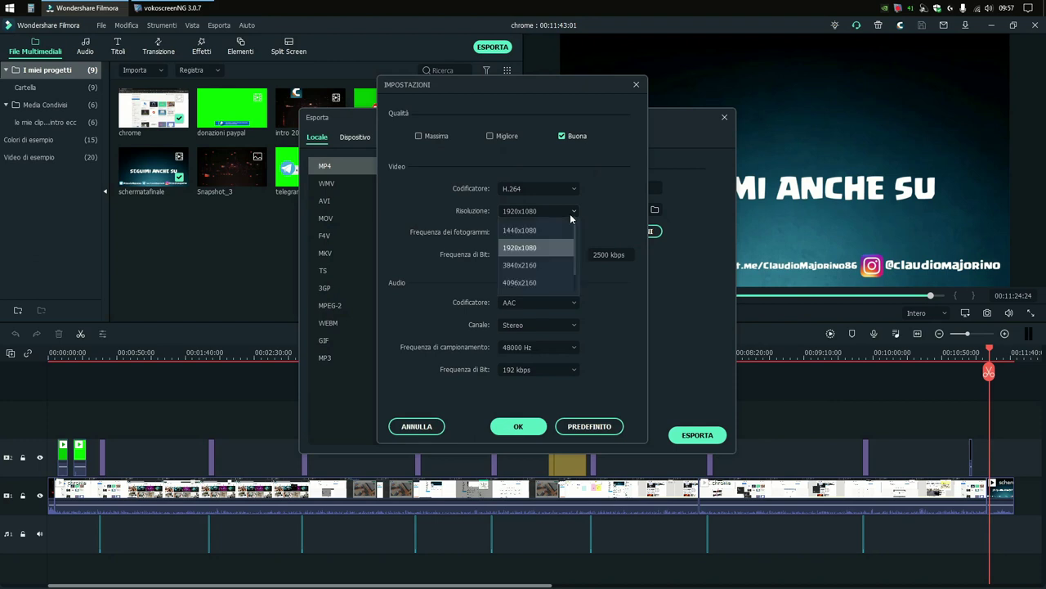
pyautogui.click(571, 216)
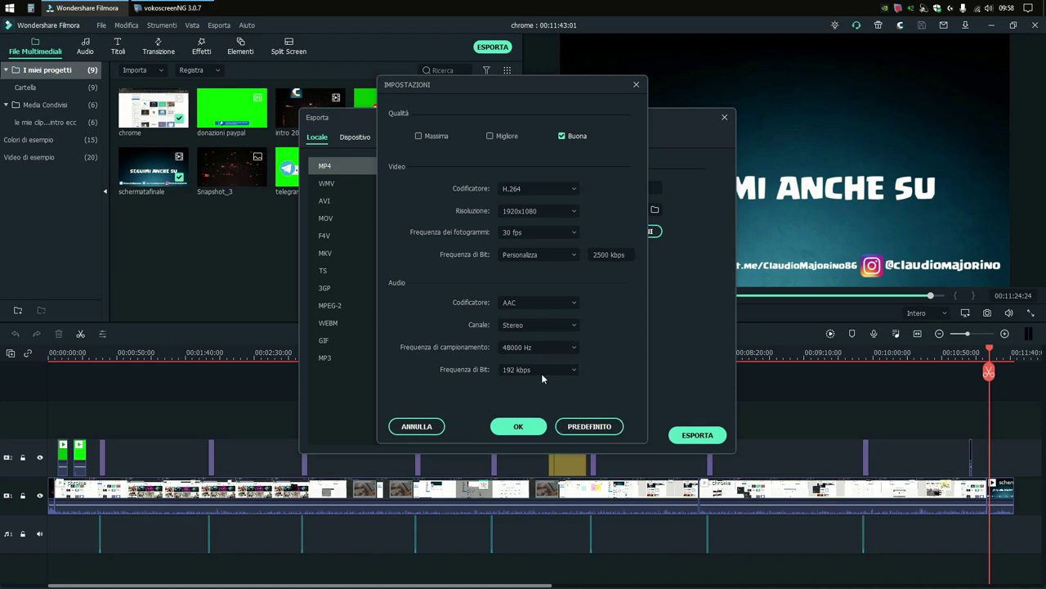
pyautogui.click(519, 426)
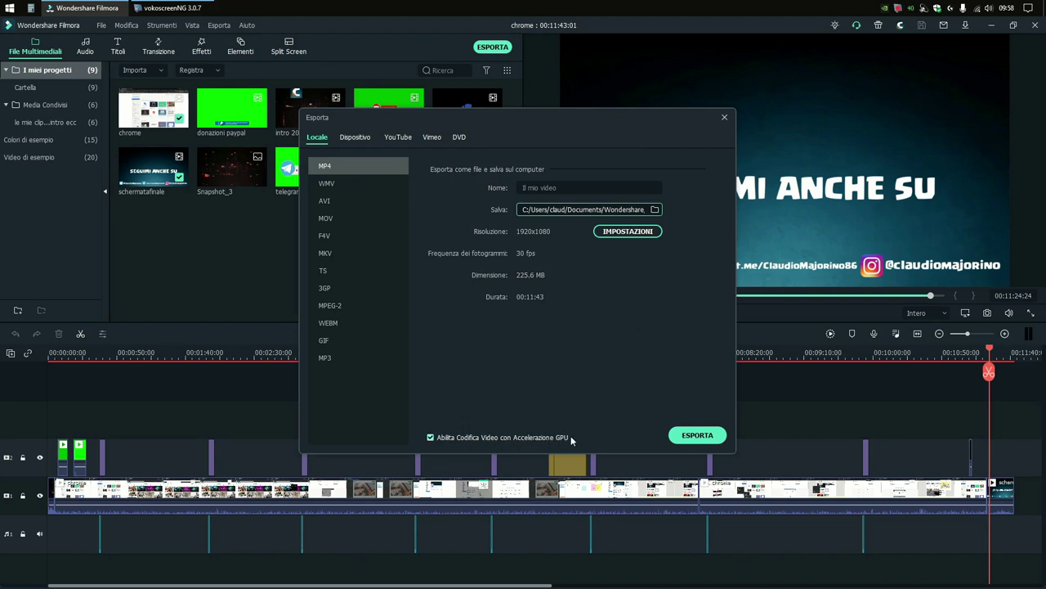
# Step: Start exporting the project as Il mio video.mp4 and cancel the rendering
pyautogui.click(707, 436)
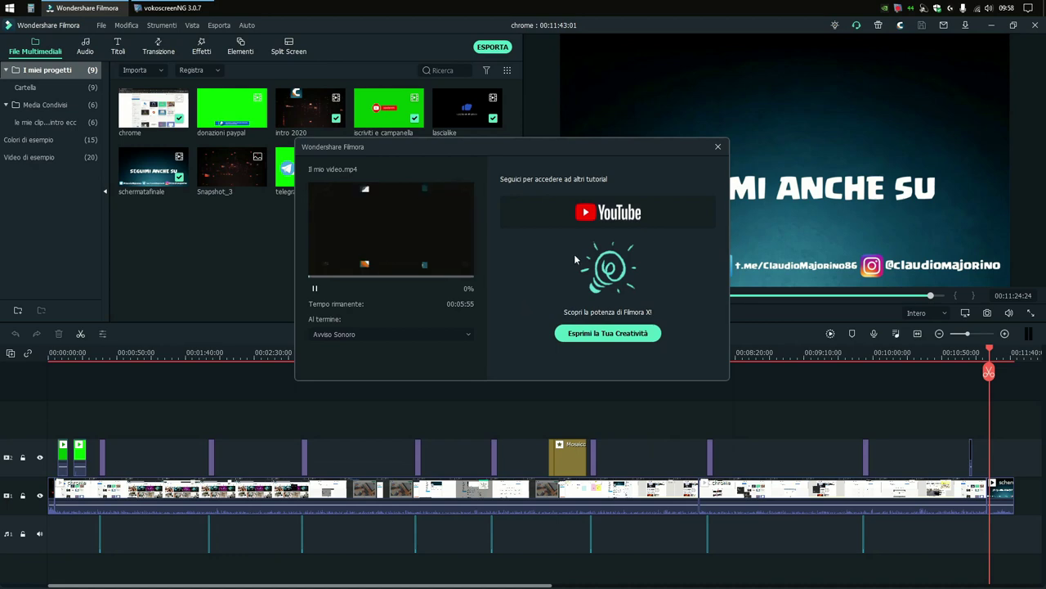
pyautogui.click(718, 146)
pyautogui.click(535, 270)
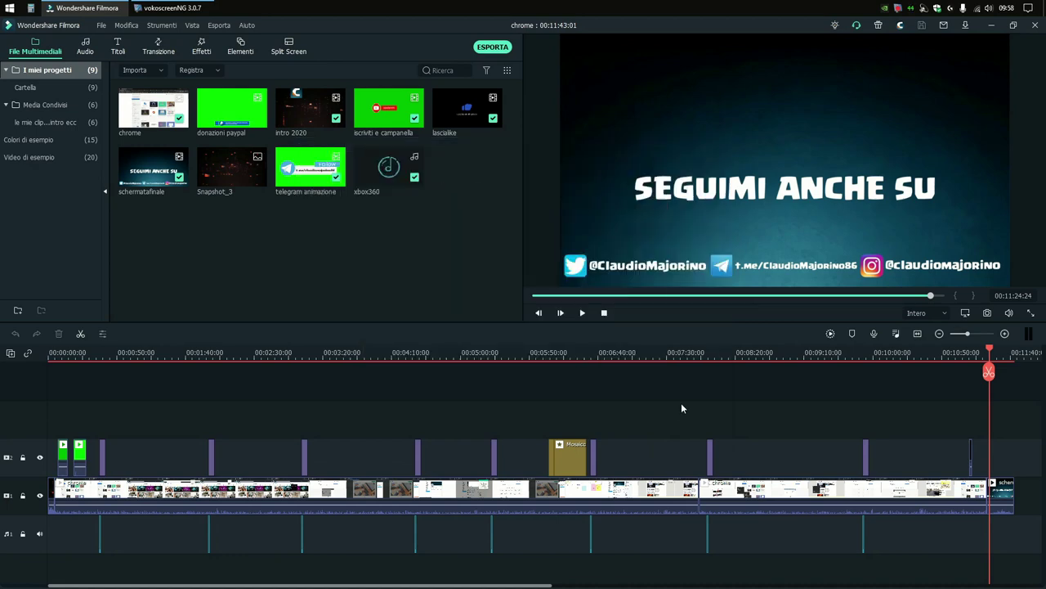